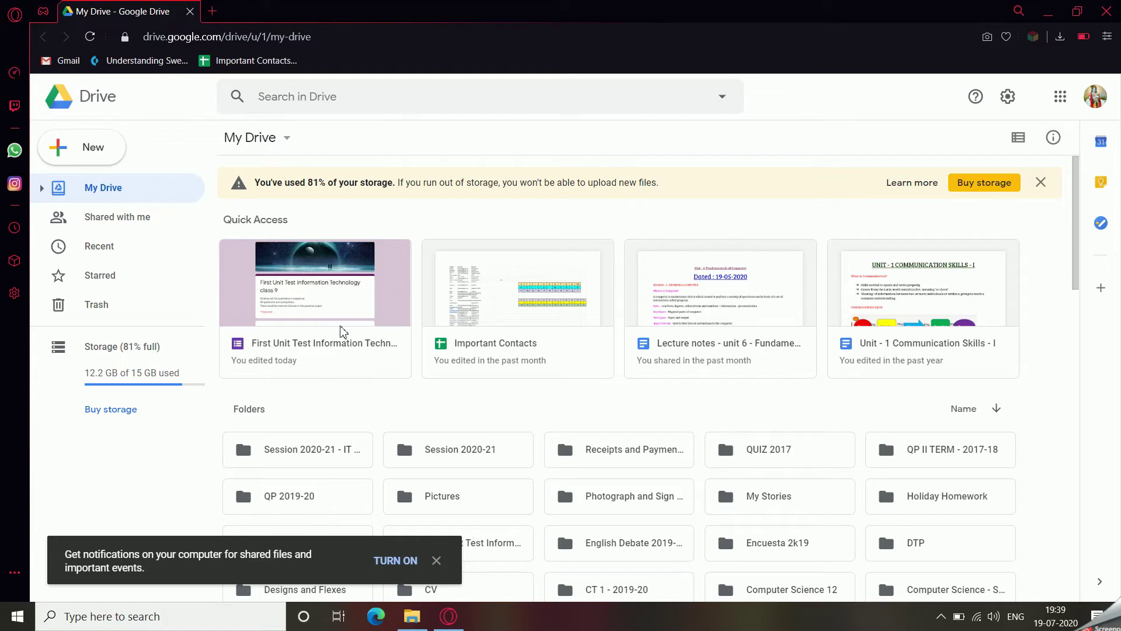
# Search 'google forms' in a new tab and enter Google Forms from its about page.
pyautogui.click(211, 13)
pyautogui.click(189, 11)
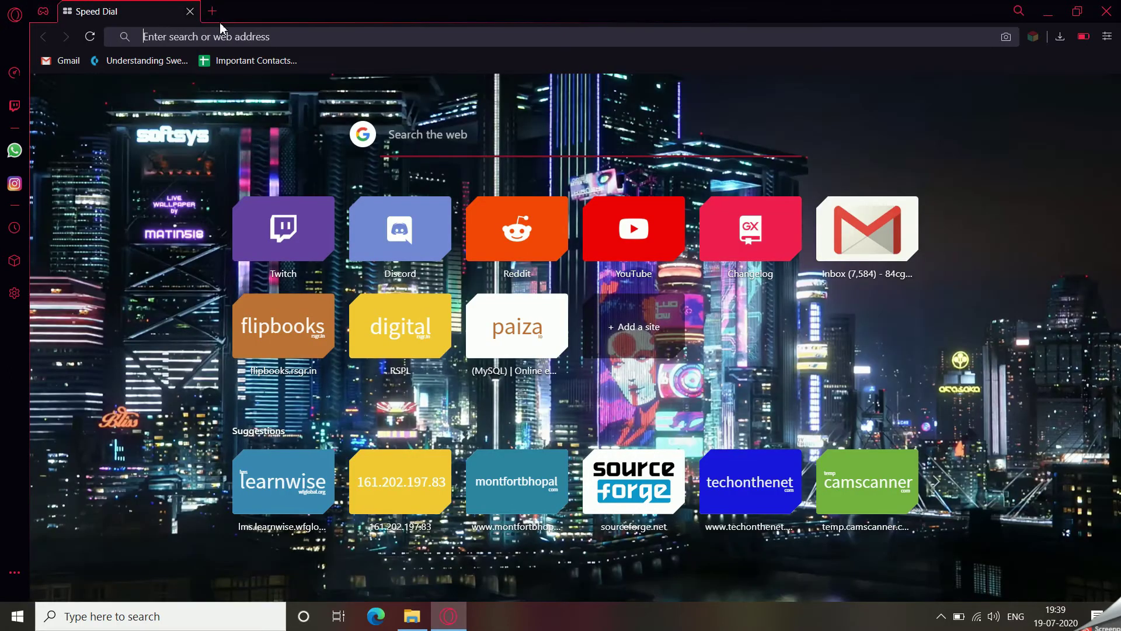
pyautogui.click(405, 138)
pyautogui.write('google ')
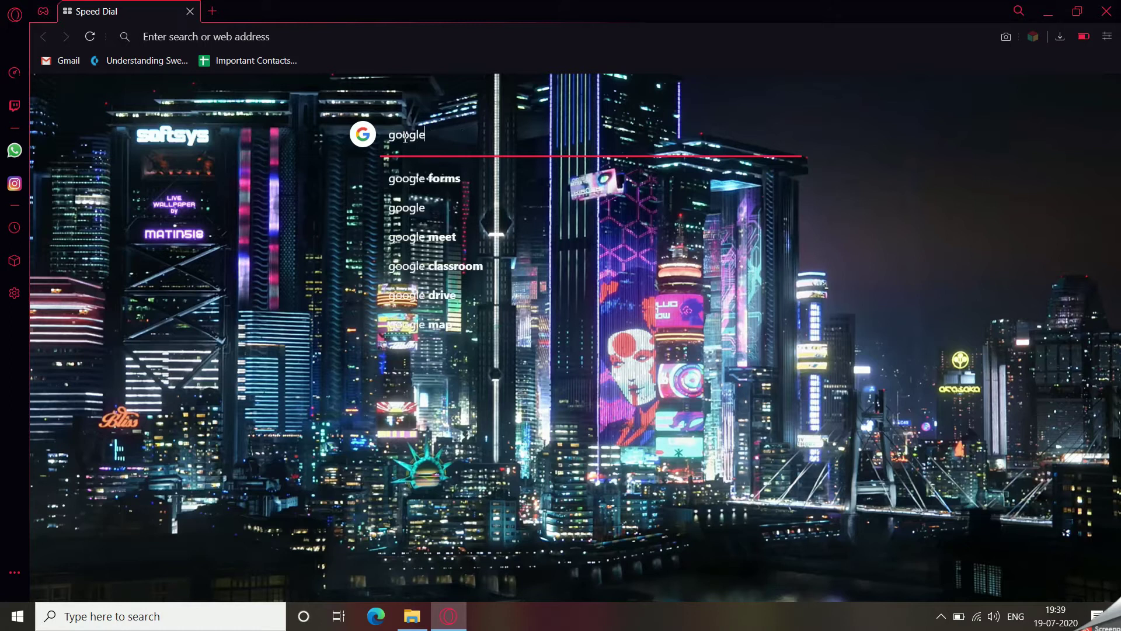
pyautogui.write('forms')
pyautogui.press('Return')
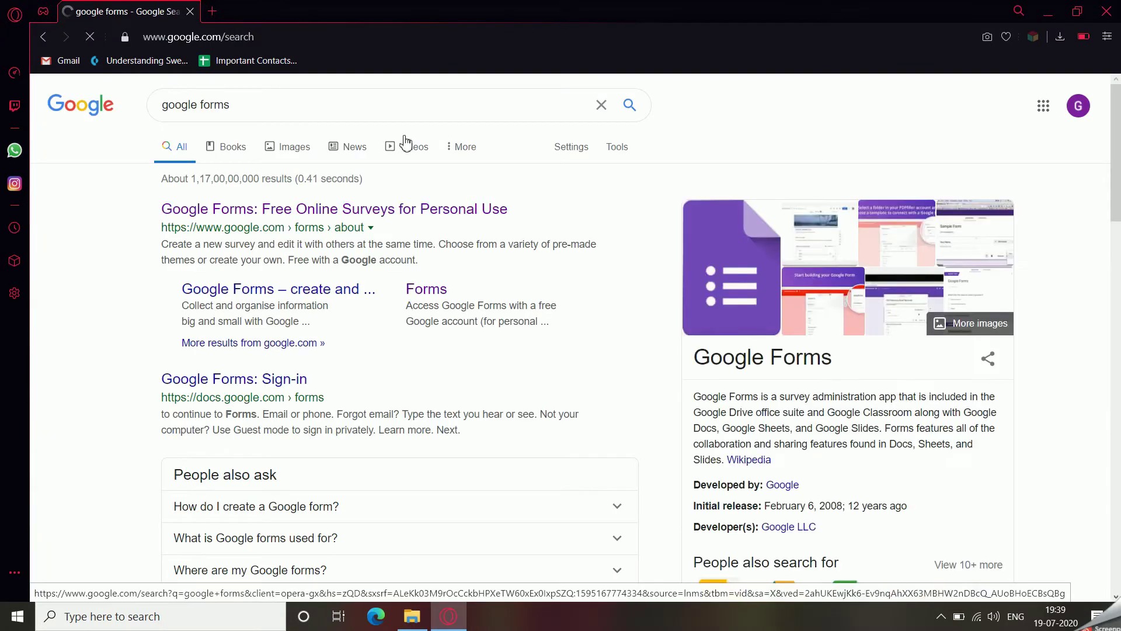
pyautogui.click(382, 217)
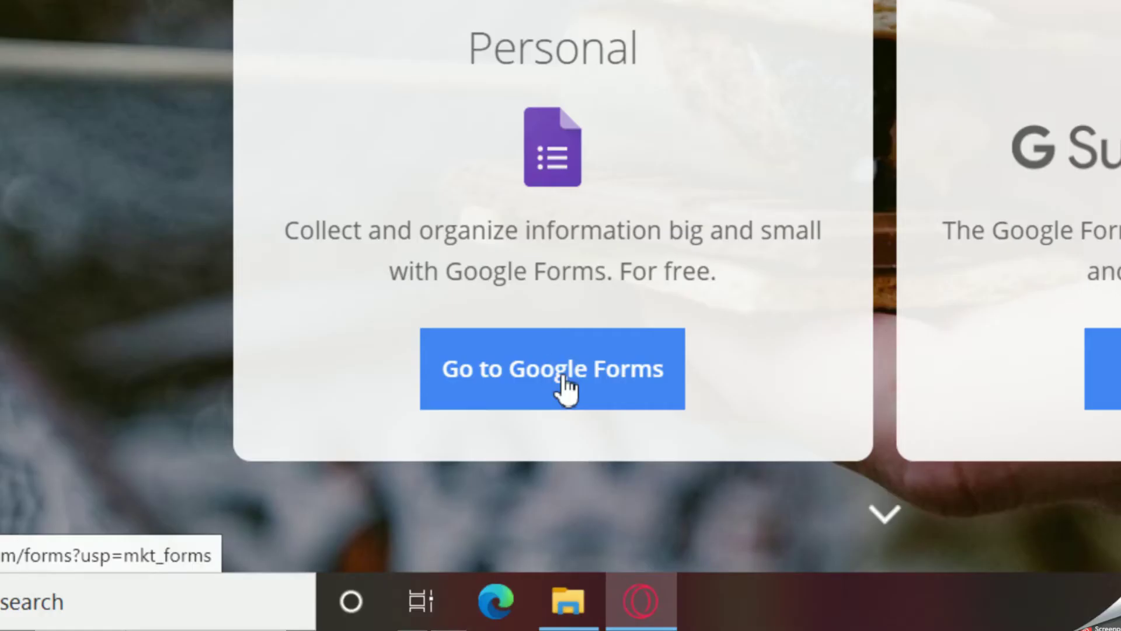
pyautogui.click(543, 367)
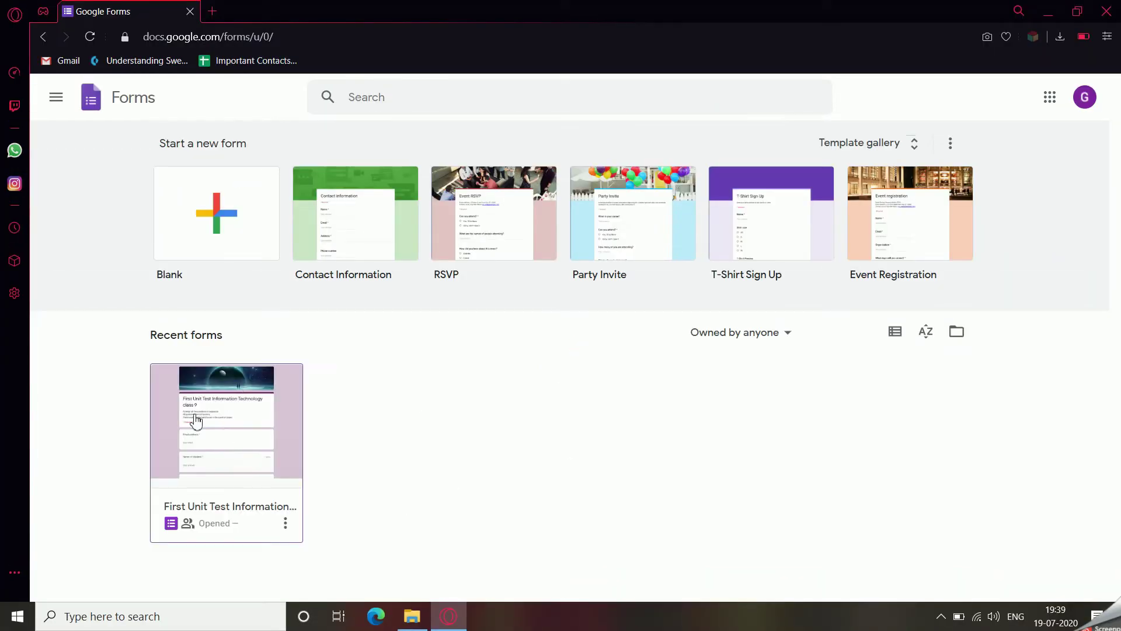
# Open the 'First Unit Test Information Technology class 9' quiz and view its responses summary.
pyautogui.click(581, 344)
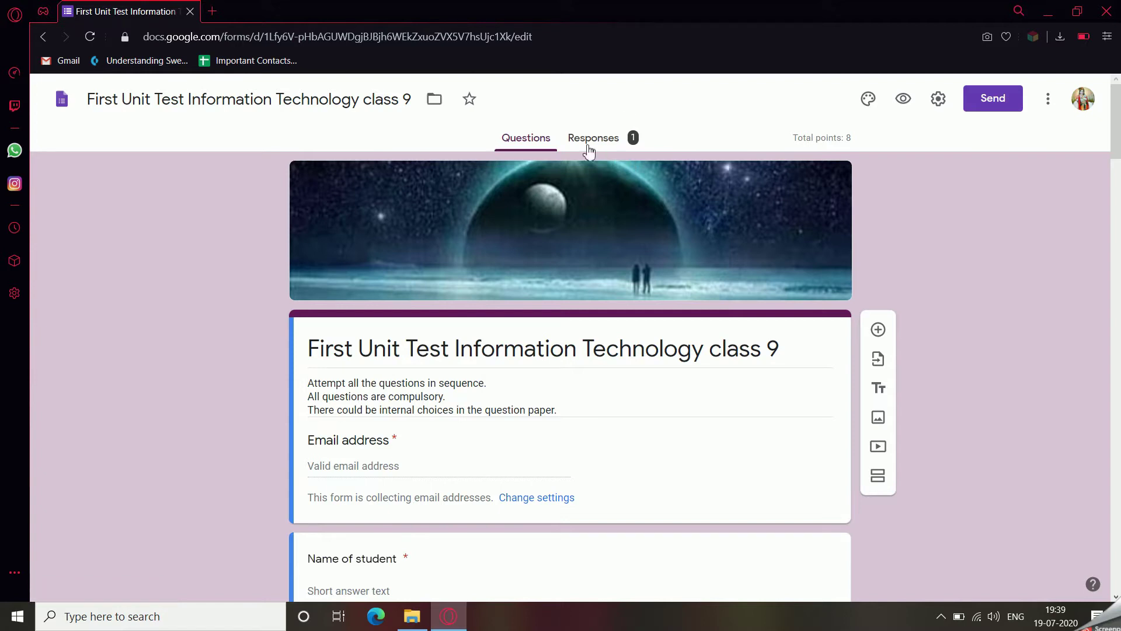
pyautogui.click(593, 141)
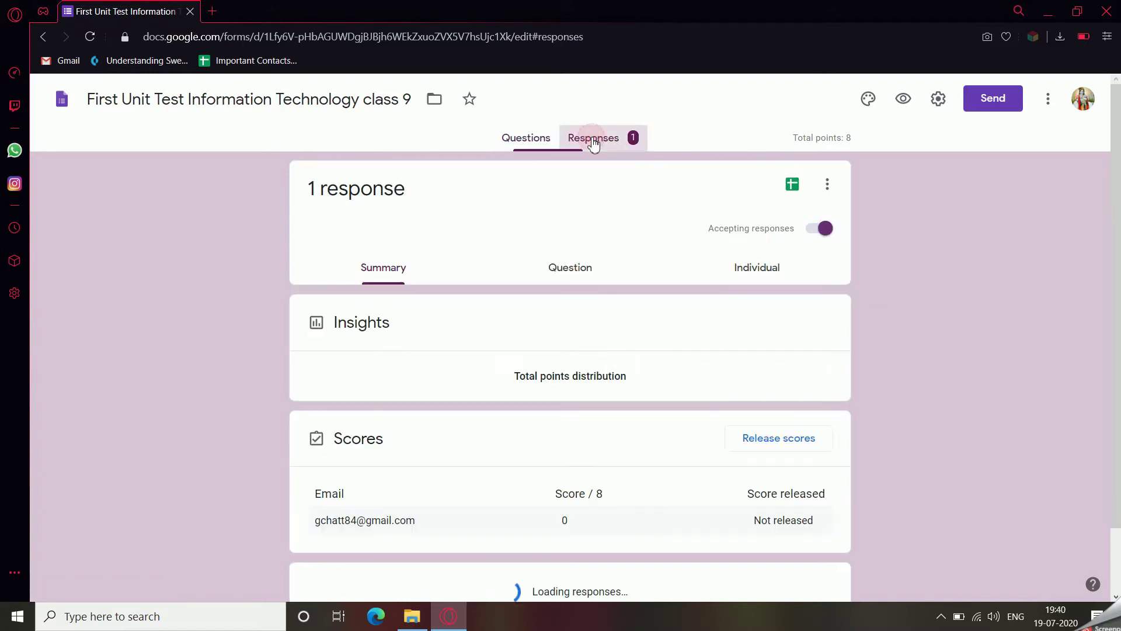
# Scroll the response summary down to the essay question and open its uploaded .jpg answer.
pyautogui.scroll(-20, 576, 377)
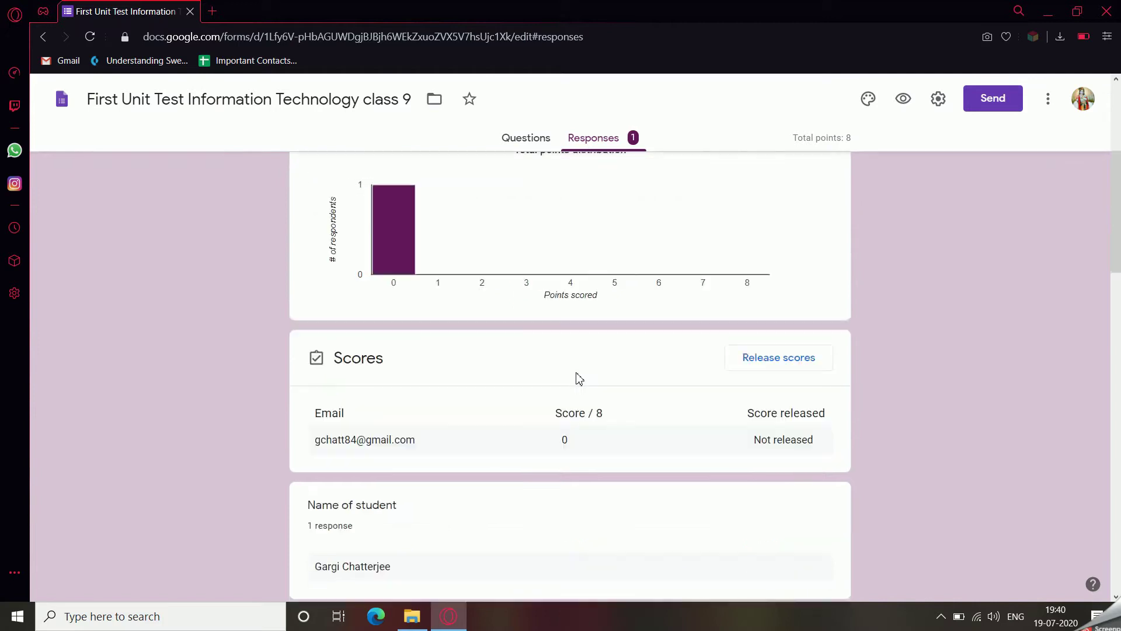
pyautogui.scroll(-7, 578, 377)
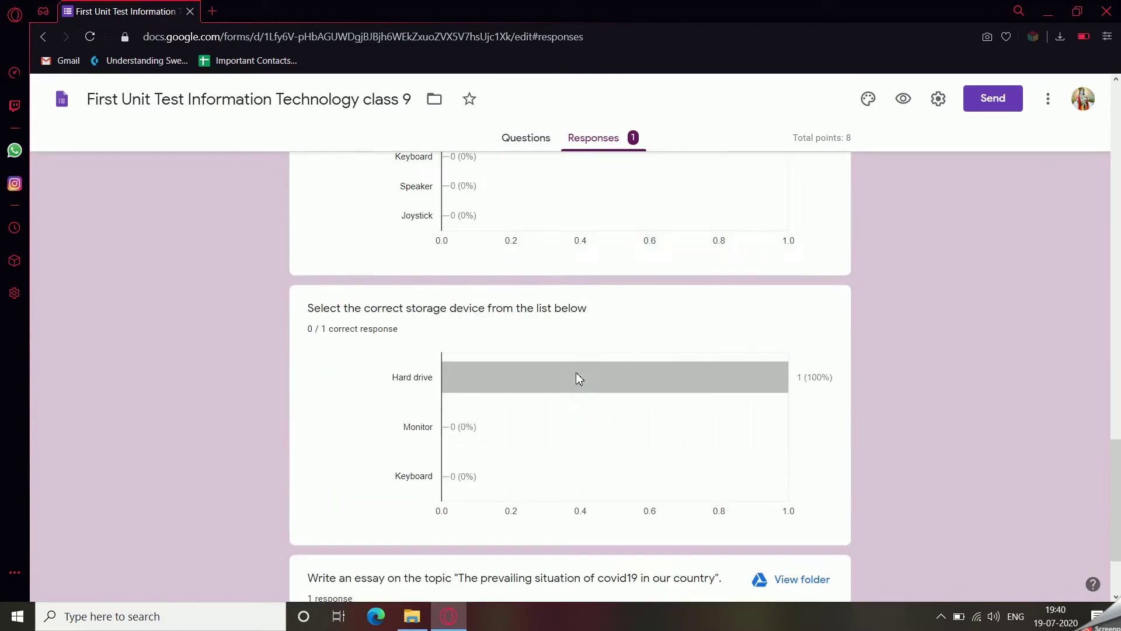
pyautogui.scroll(10, 578, 376)
pyautogui.scroll(18, 577, 379)
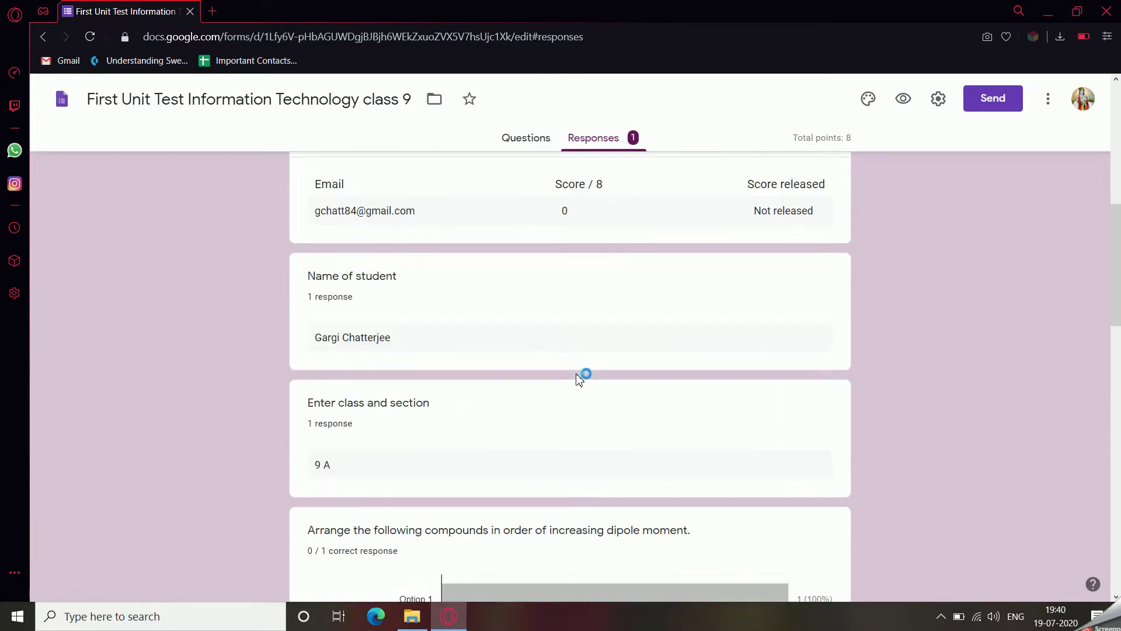
pyautogui.scroll(-8, 576, 380)
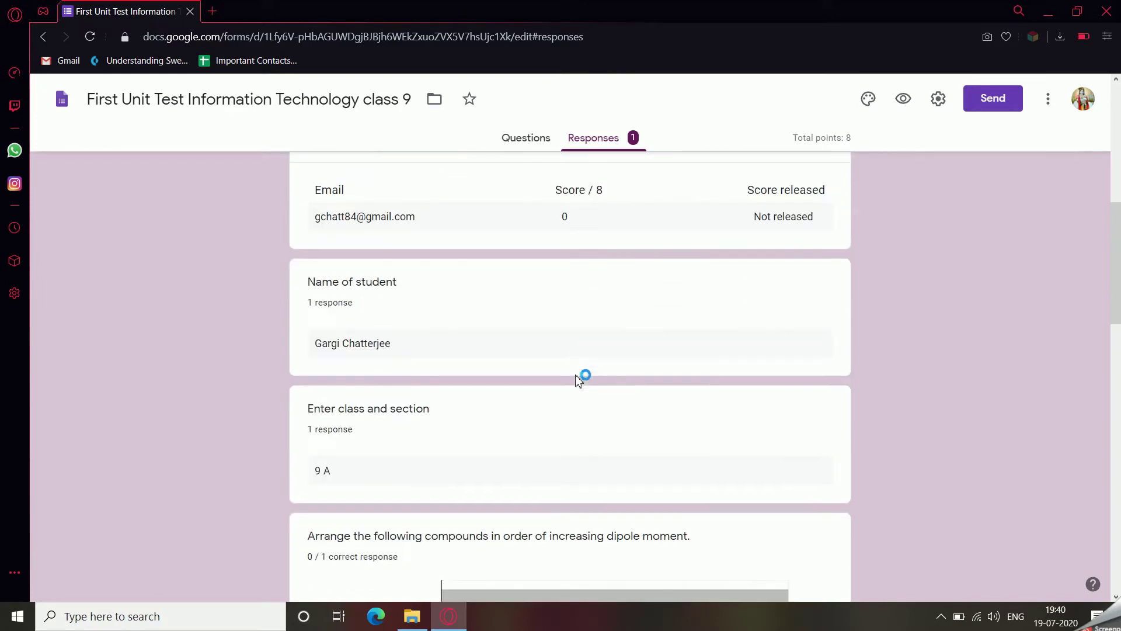
pyautogui.scroll(-7, 578, 376)
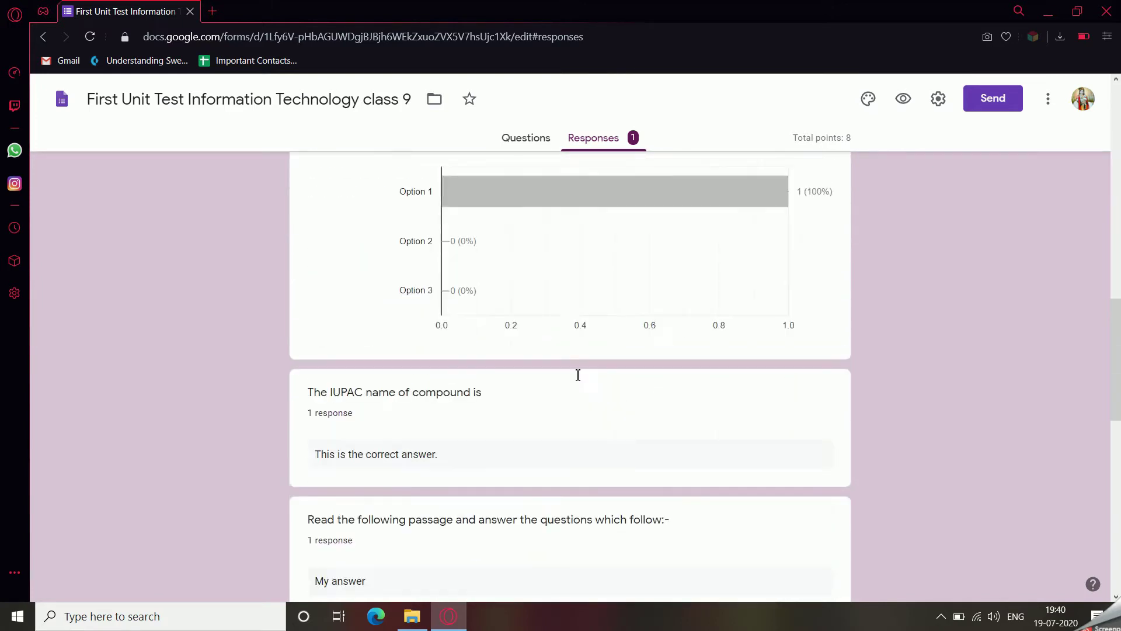
pyautogui.scroll(-4, 578, 374)
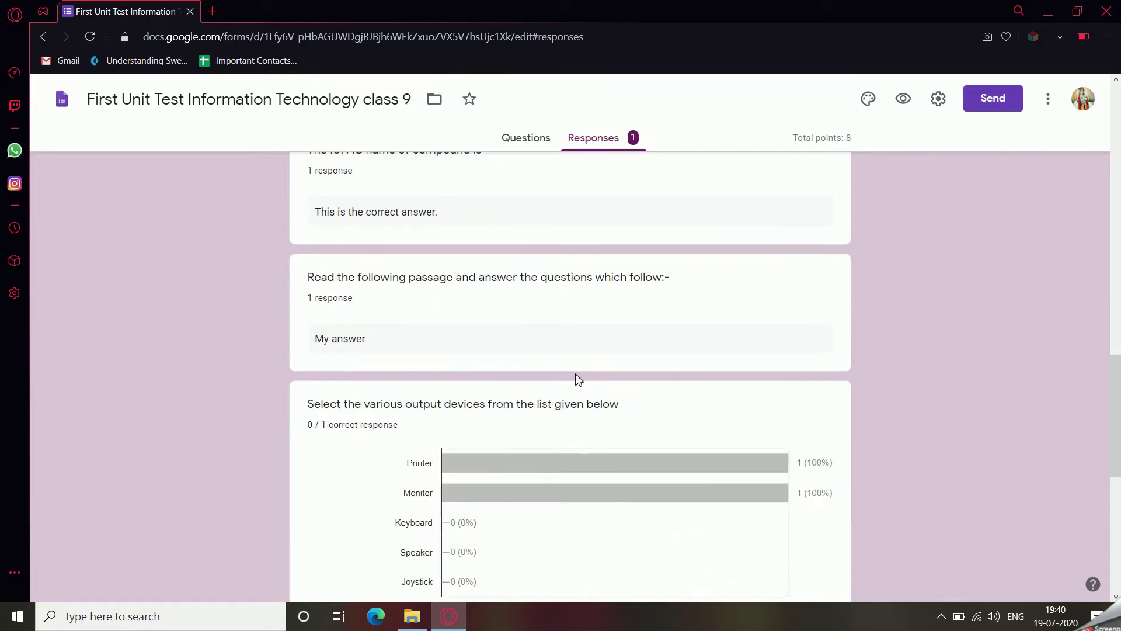
pyautogui.scroll(1, 577, 379)
pyautogui.click(445, 281)
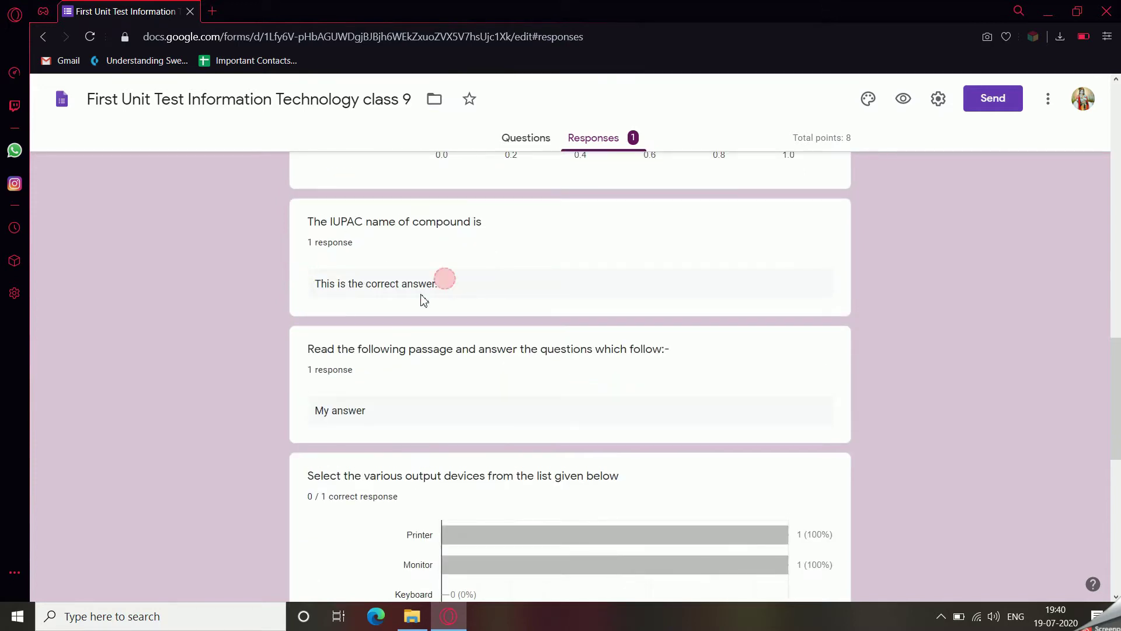
pyautogui.scroll(-6, 432, 401)
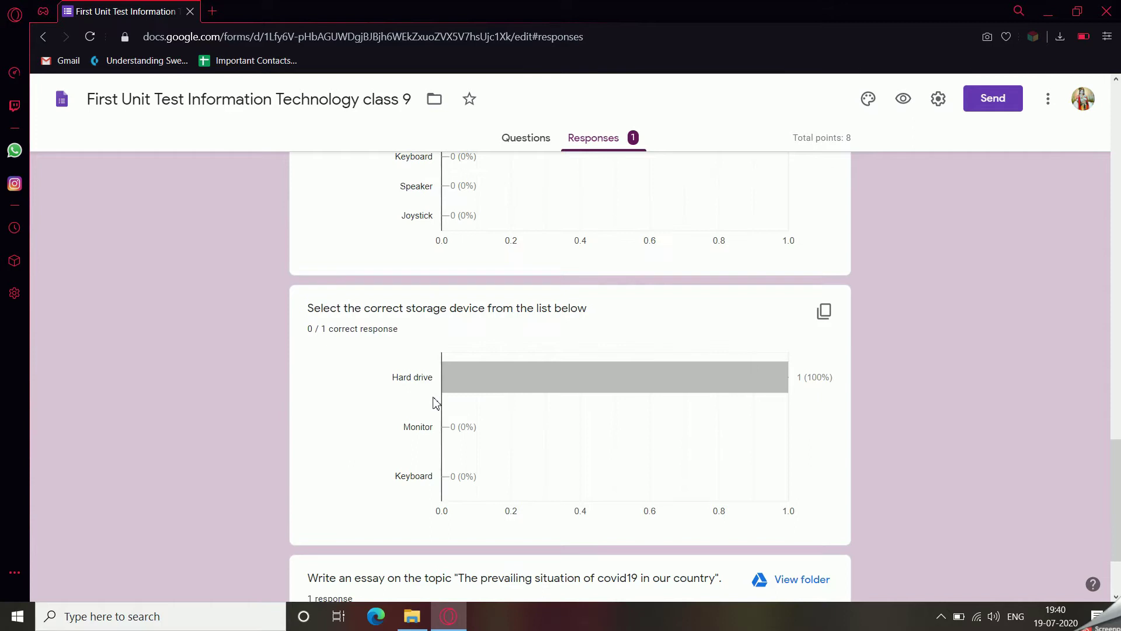
pyautogui.scroll(-1, 433, 401)
pyautogui.scroll(3, 433, 400)
pyautogui.scroll(-4, 432, 400)
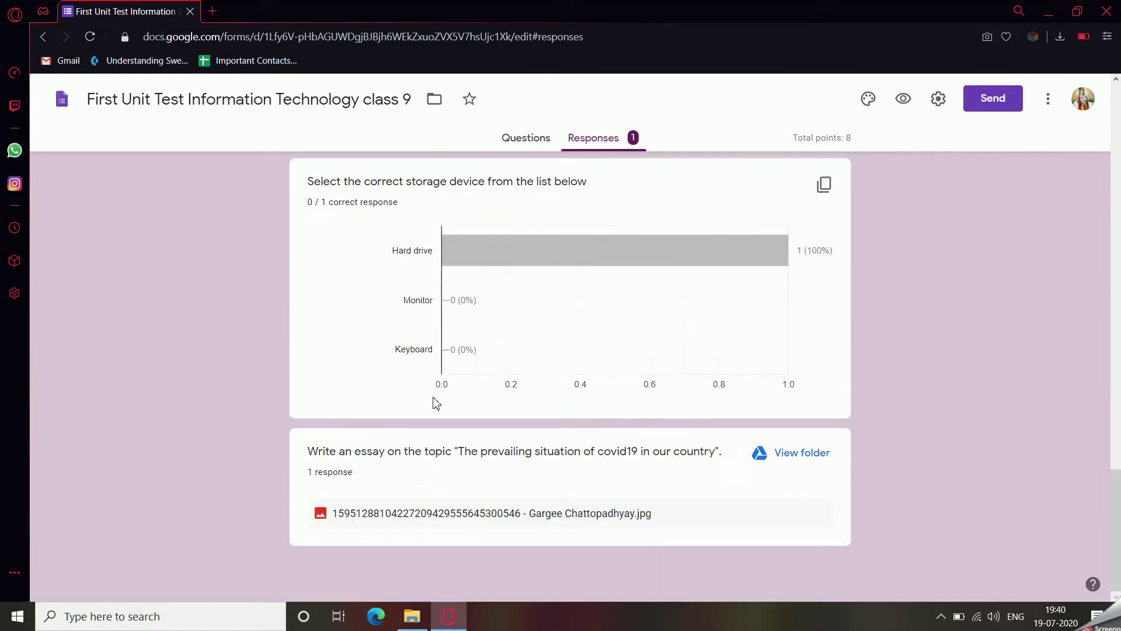
pyautogui.click(419, 514)
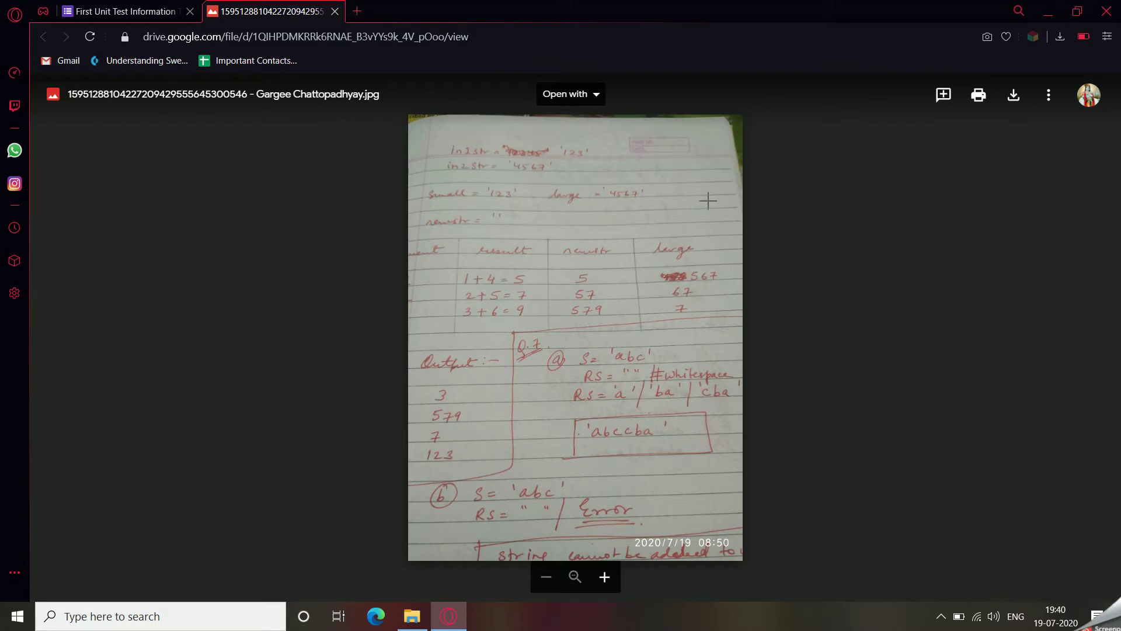
pyautogui.click(1013, 99)
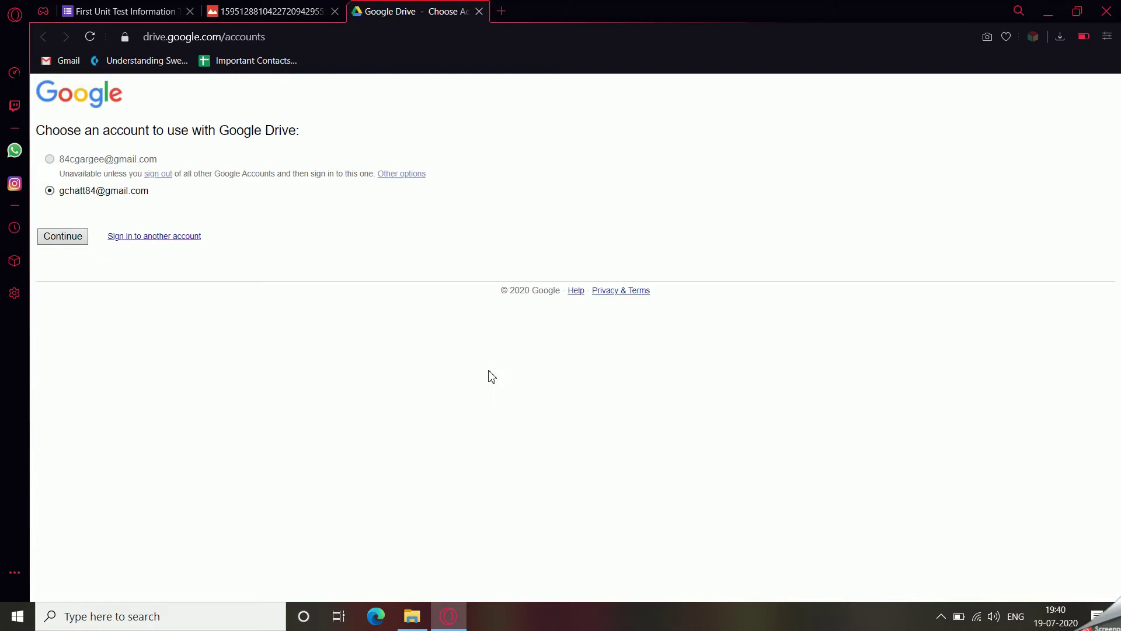
pyautogui.click(61, 237)
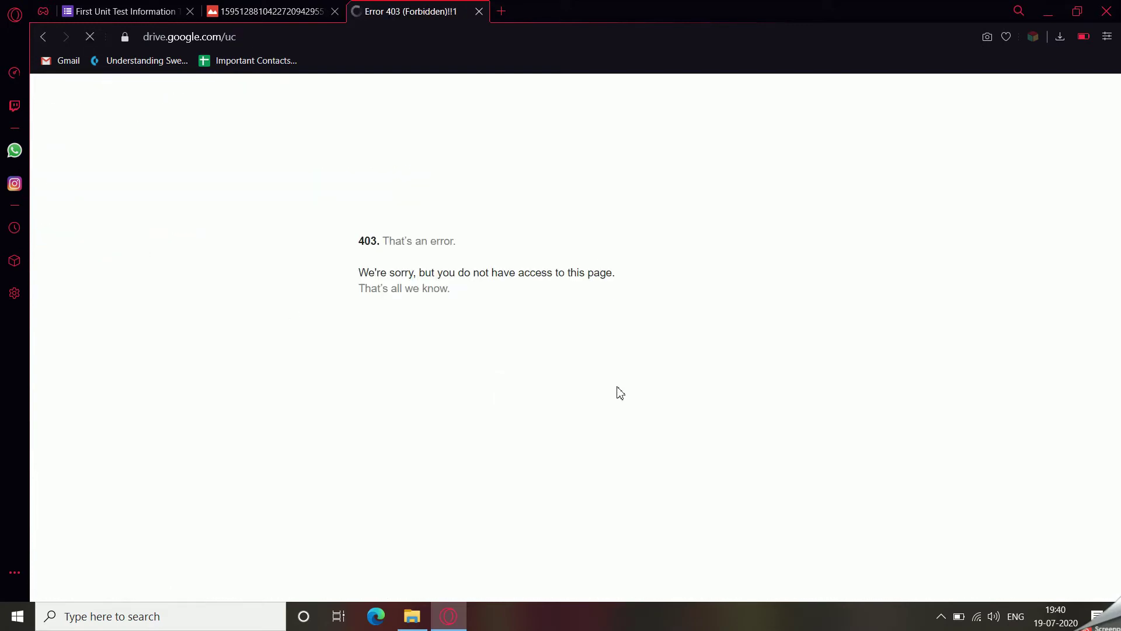
pyautogui.click(478, 11)
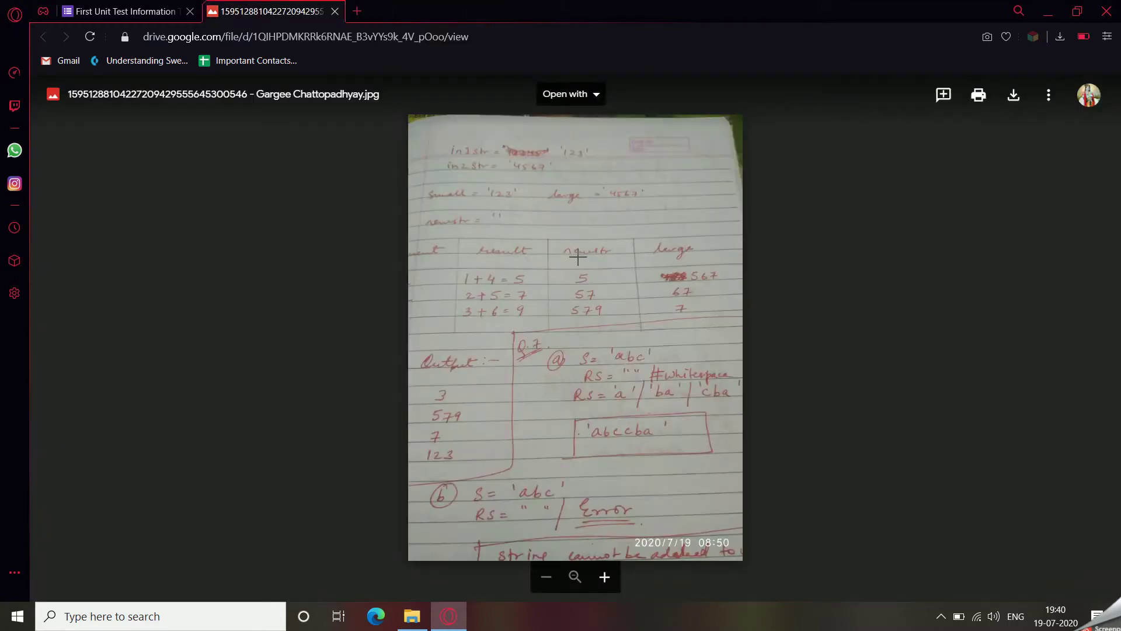
# Comment 'this is the incorrect point' on the result heading of the essay photo.
pyautogui.moveTo(551, 209); pyautogui.dragTo(636, 250)
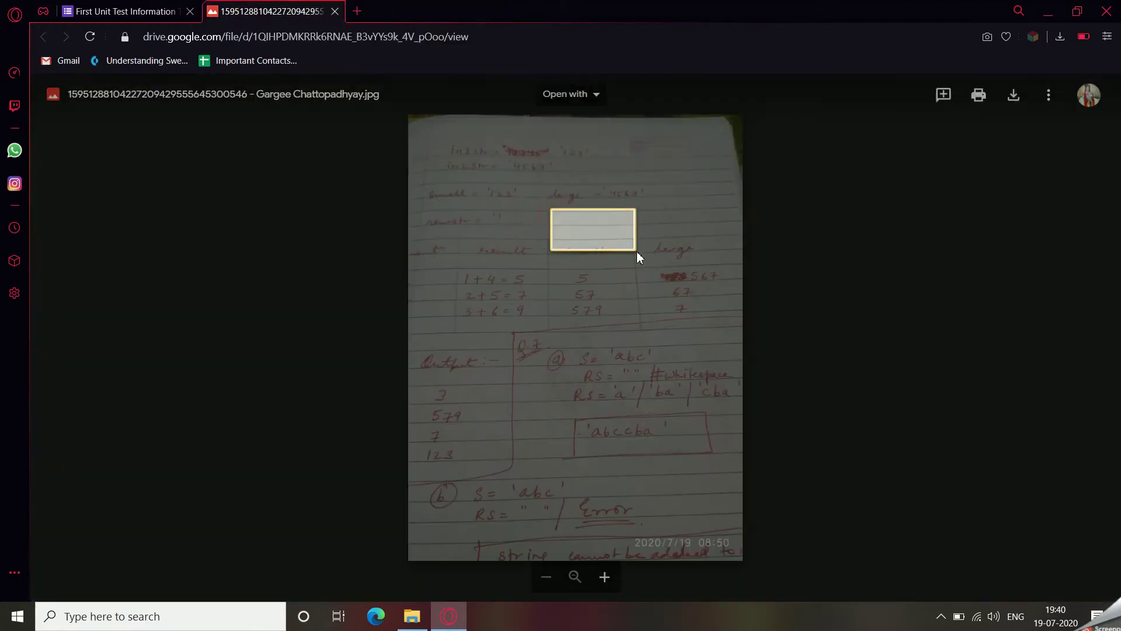
pyautogui.click(826, 318)
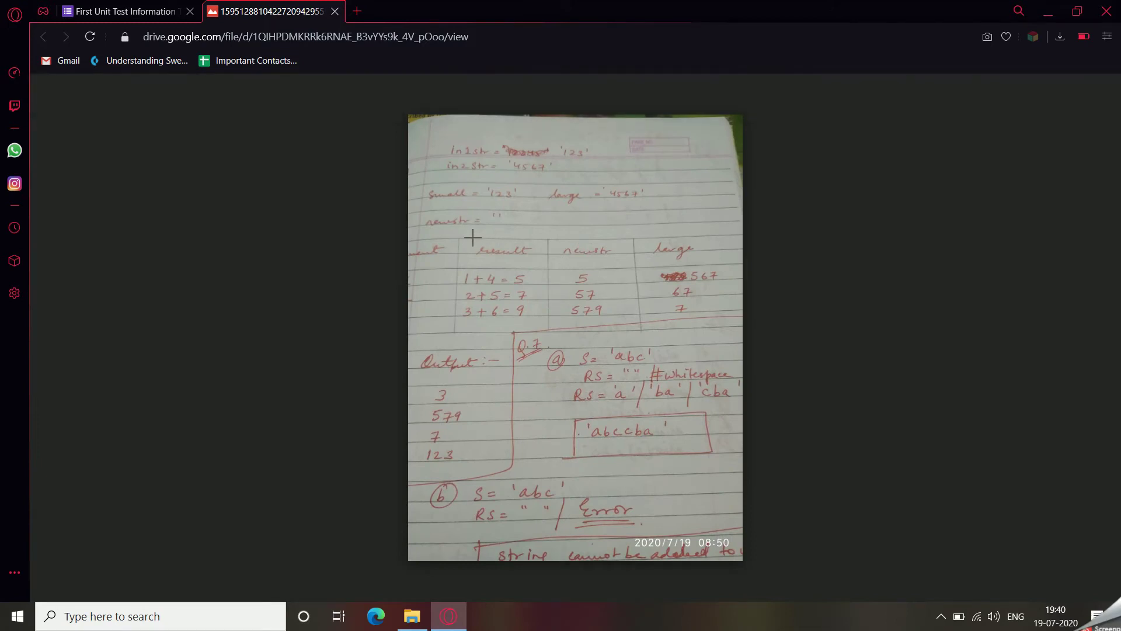
pyautogui.moveTo(470, 237); pyautogui.dragTo(542, 265)
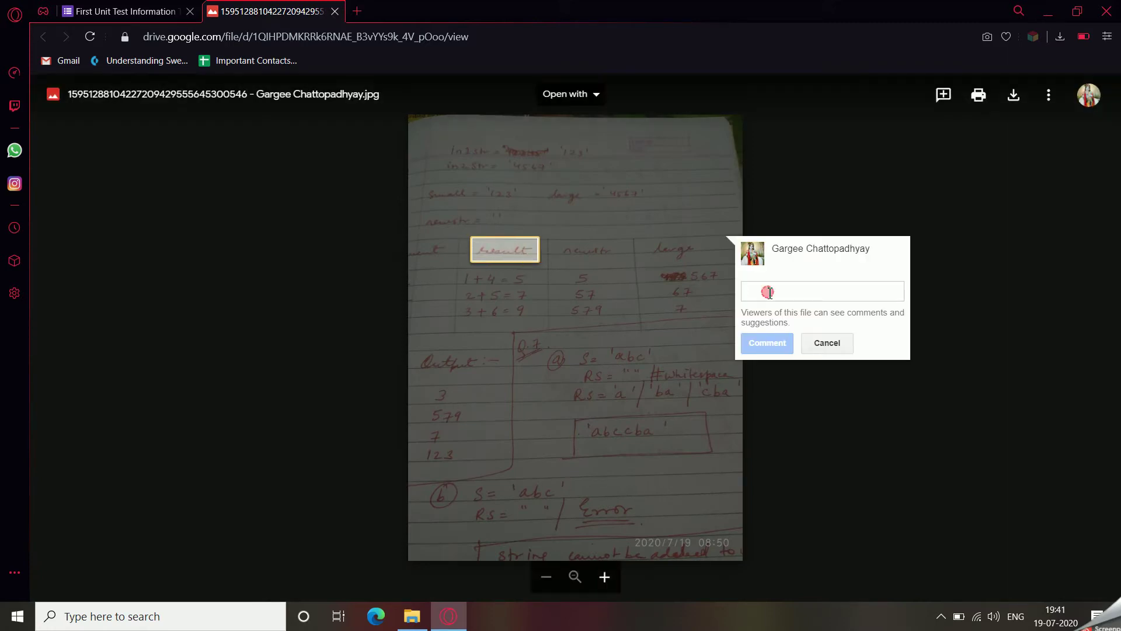
pyautogui.write('this is')
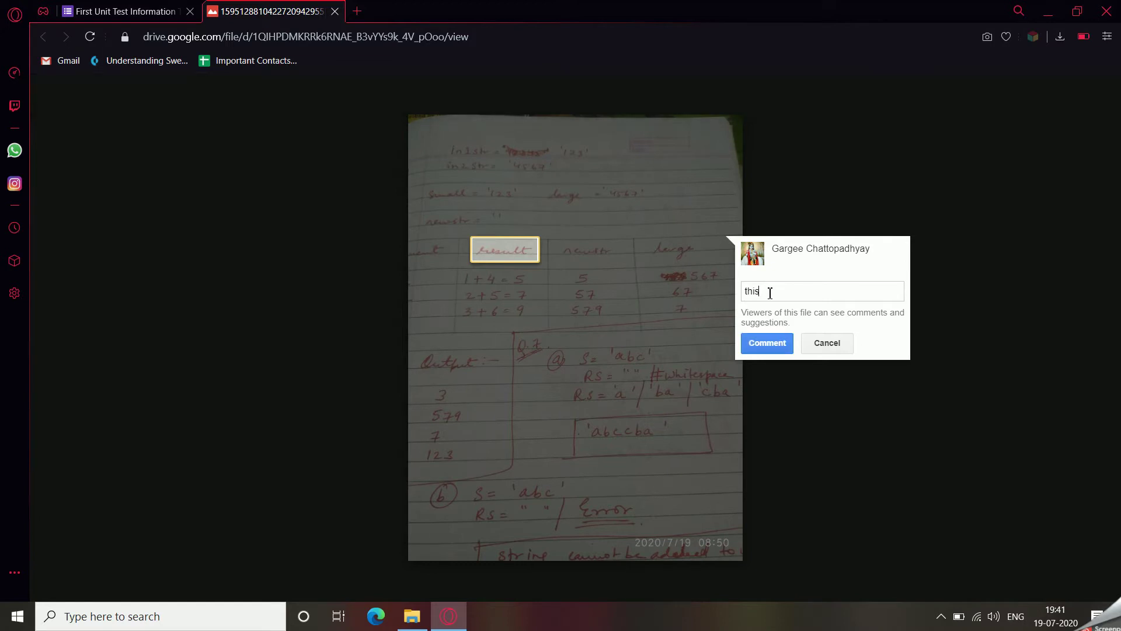
pyautogui.write(' the incorrect point')
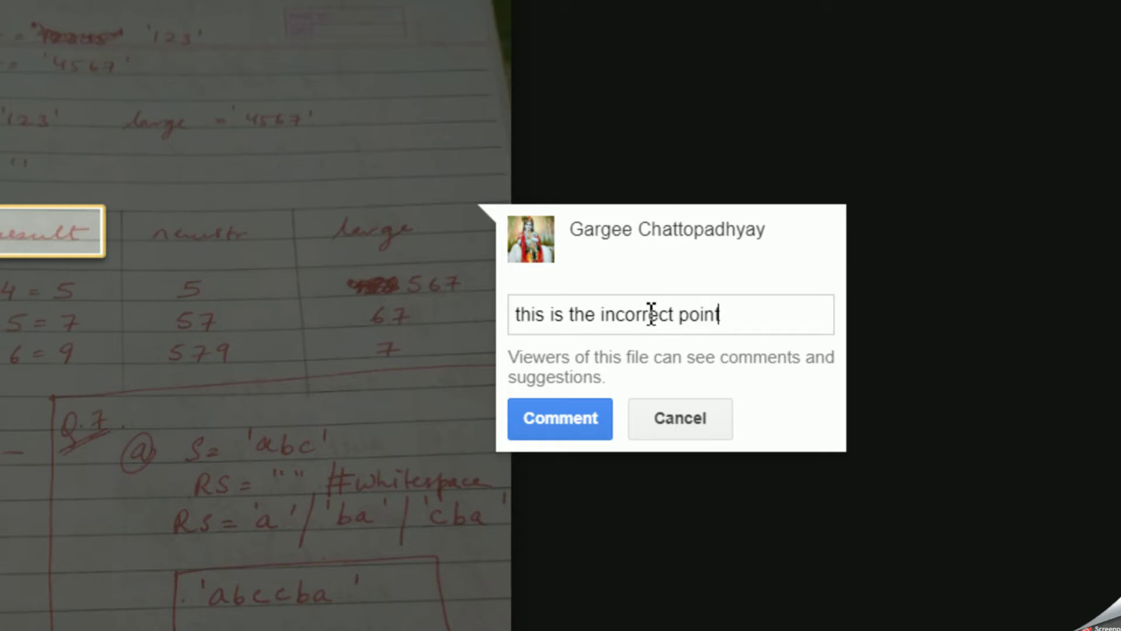
pyautogui.click(563, 422)
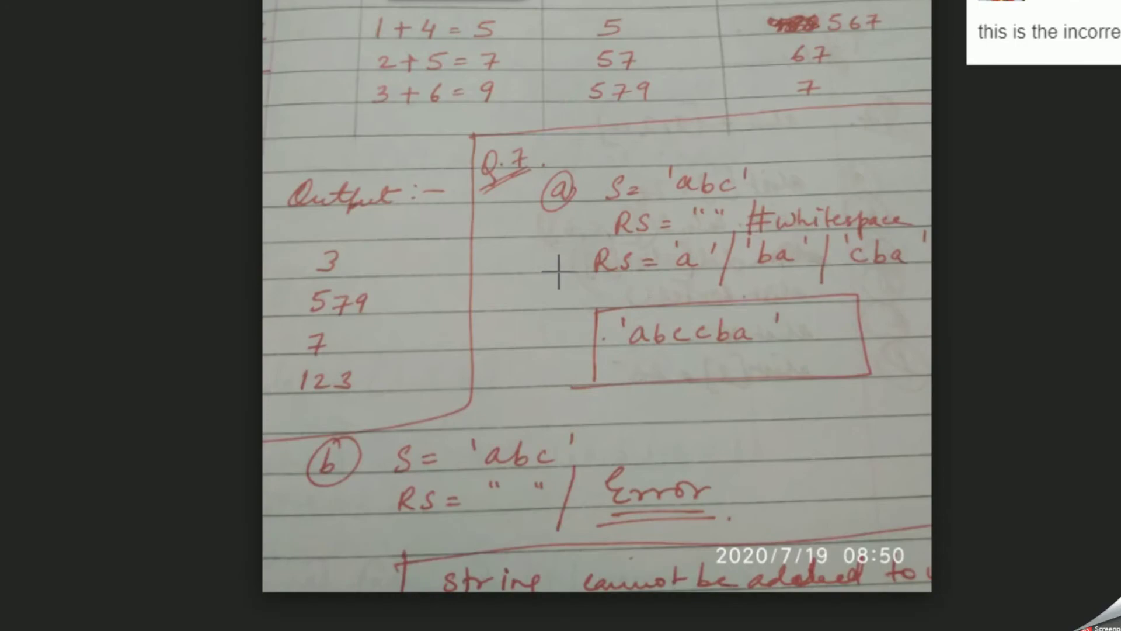
# Comment 'wrong answer' on the boxed abccba answer and close the photo.
pyautogui.moveTo(559, 271); pyautogui.dragTo(892, 413)
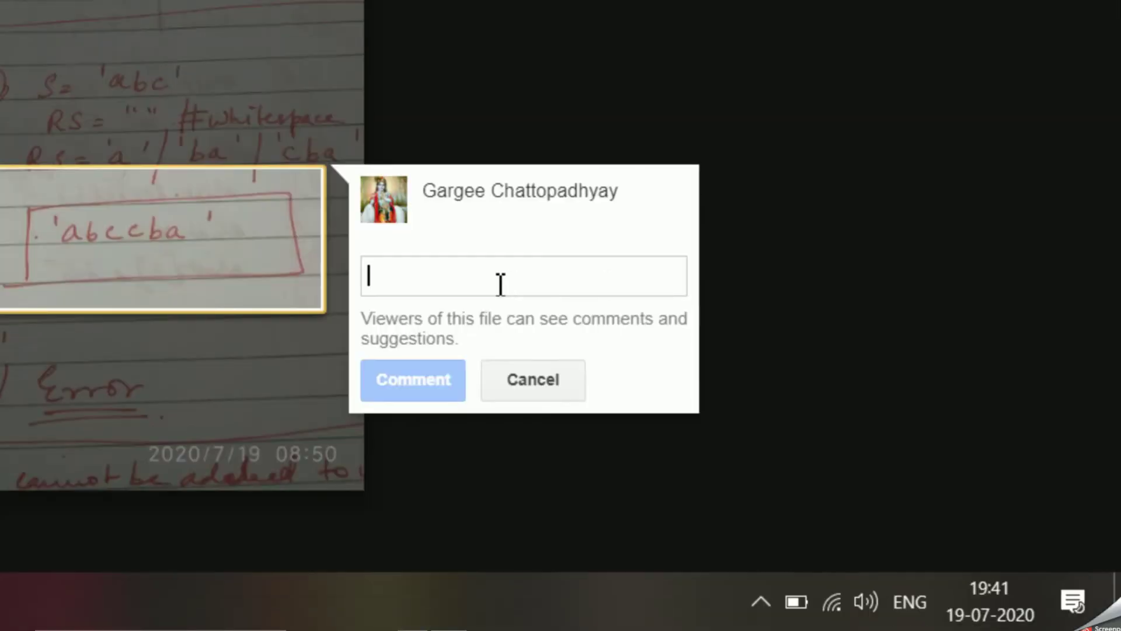
pyautogui.write('wrong answer')
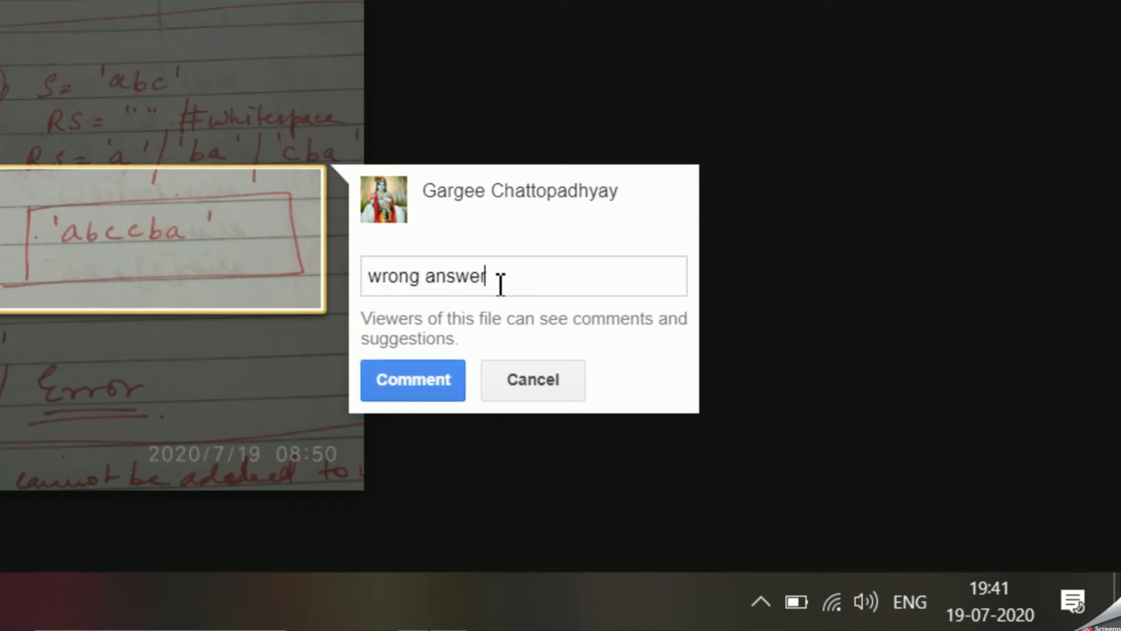
pyautogui.click(377, 382)
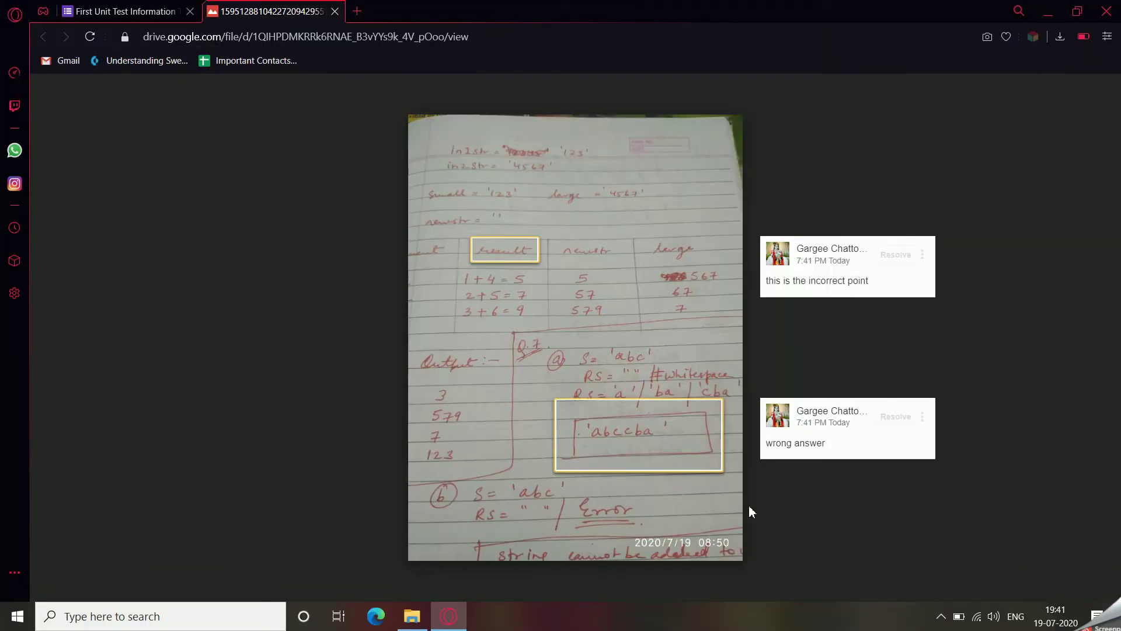
pyautogui.click(334, 12)
pyautogui.scroll(10, 501, 371)
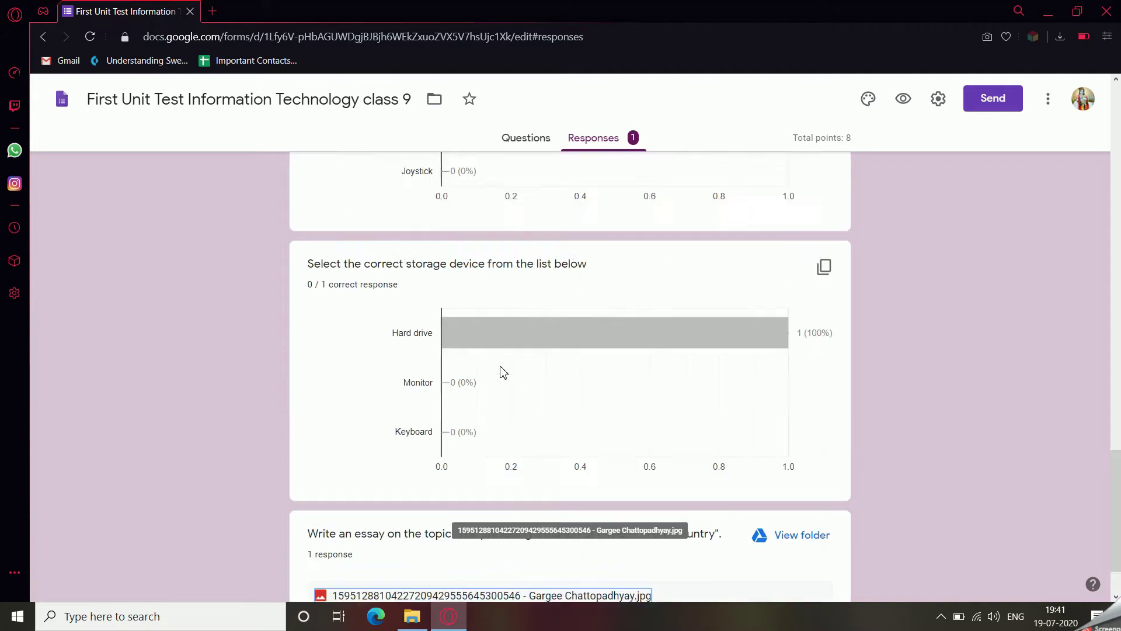
pyautogui.scroll(10, 504, 372)
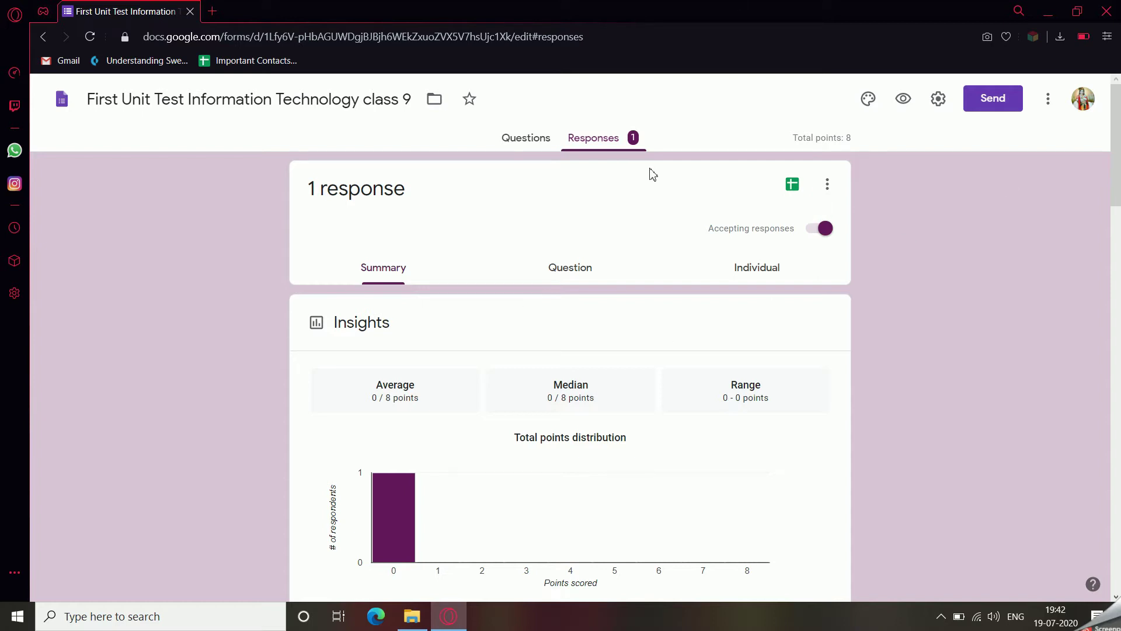
# Add the other teacher's e-mail address as an editor of the quiz.
pyautogui.click(996, 108)
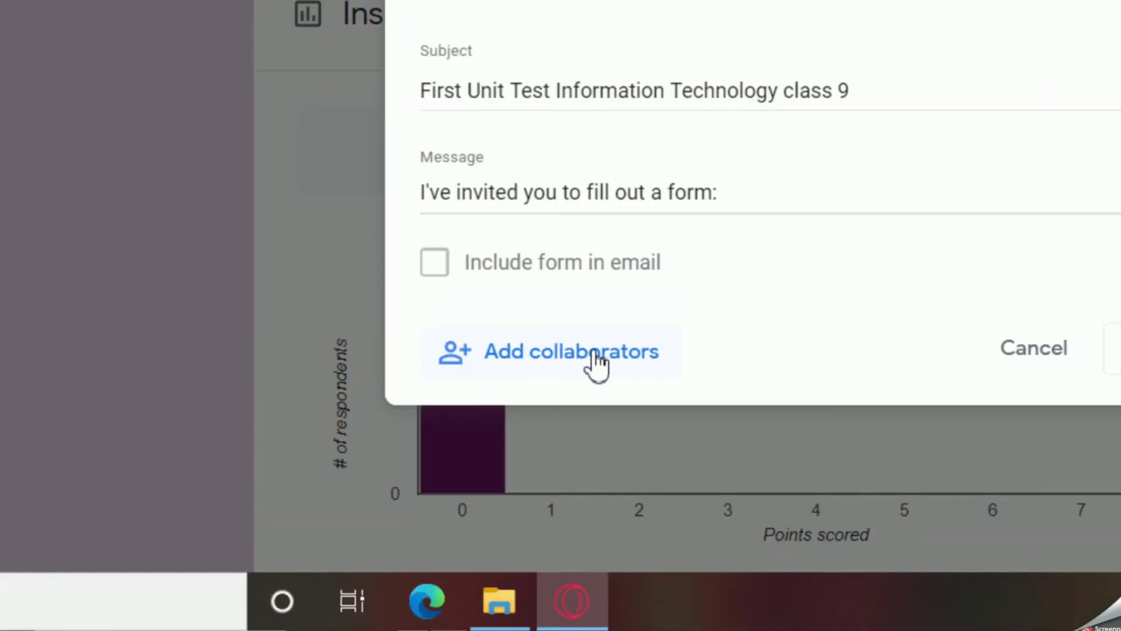
pyautogui.click(595, 360)
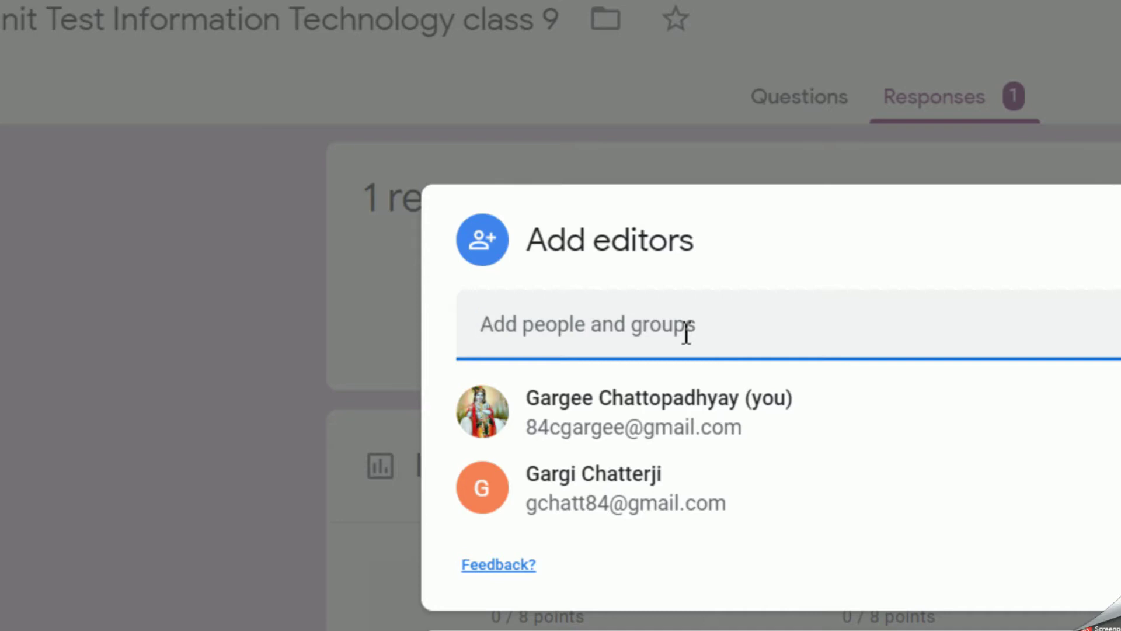
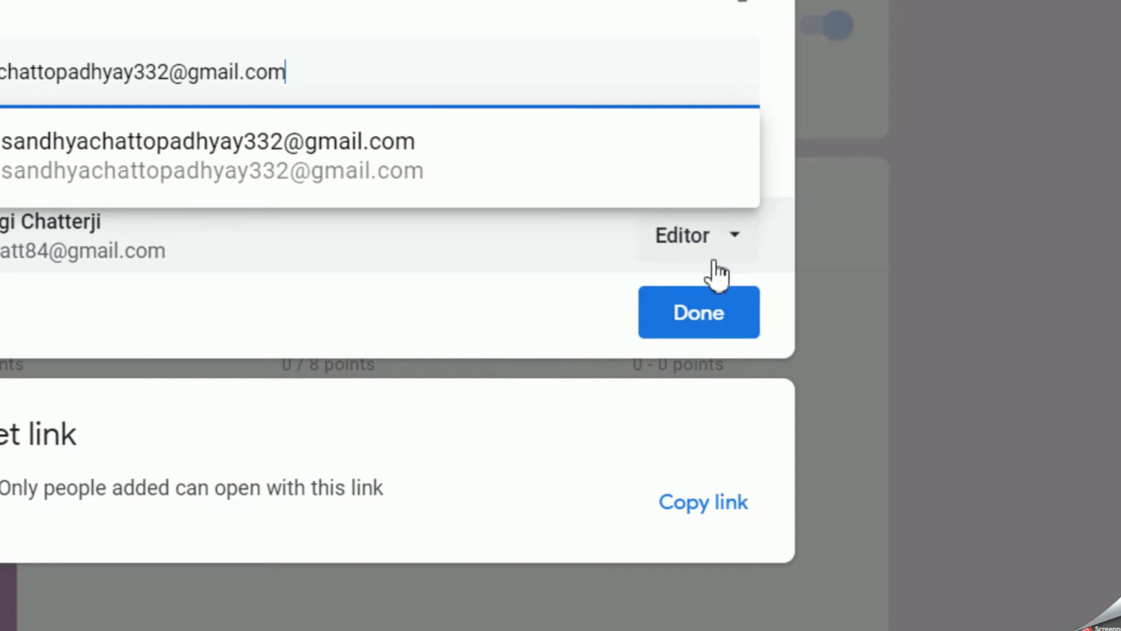
pyautogui.click(707, 312)
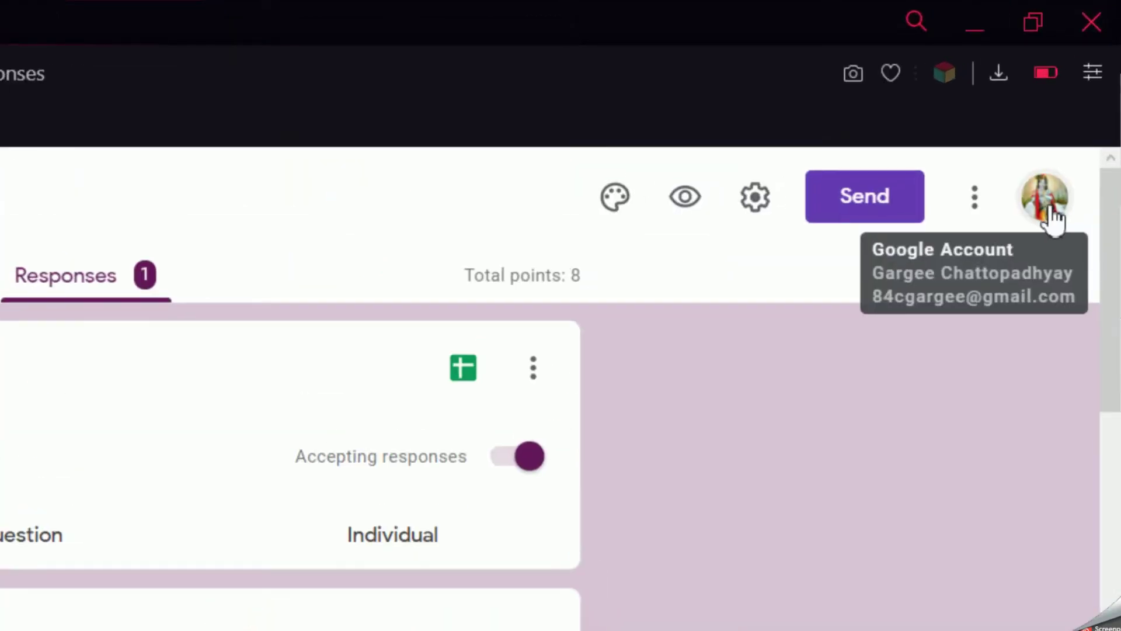
# Start signing in to the signed-out second Google account from the profile menu.
pyautogui.click(1045, 198)
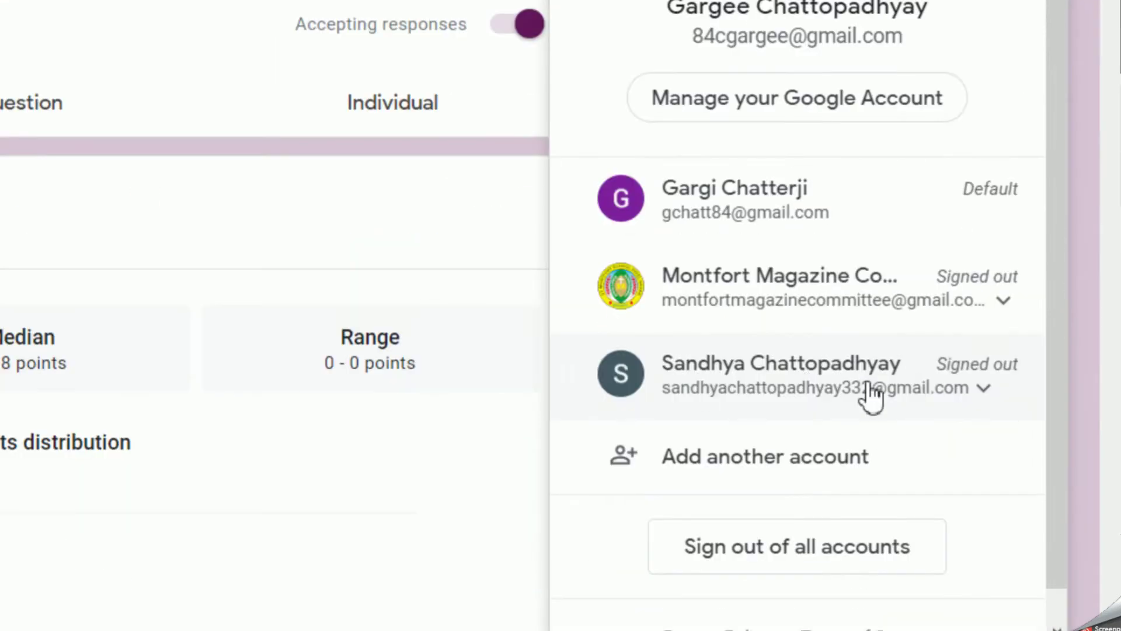
pyautogui.click(832, 378)
pyautogui.click(748, 464)
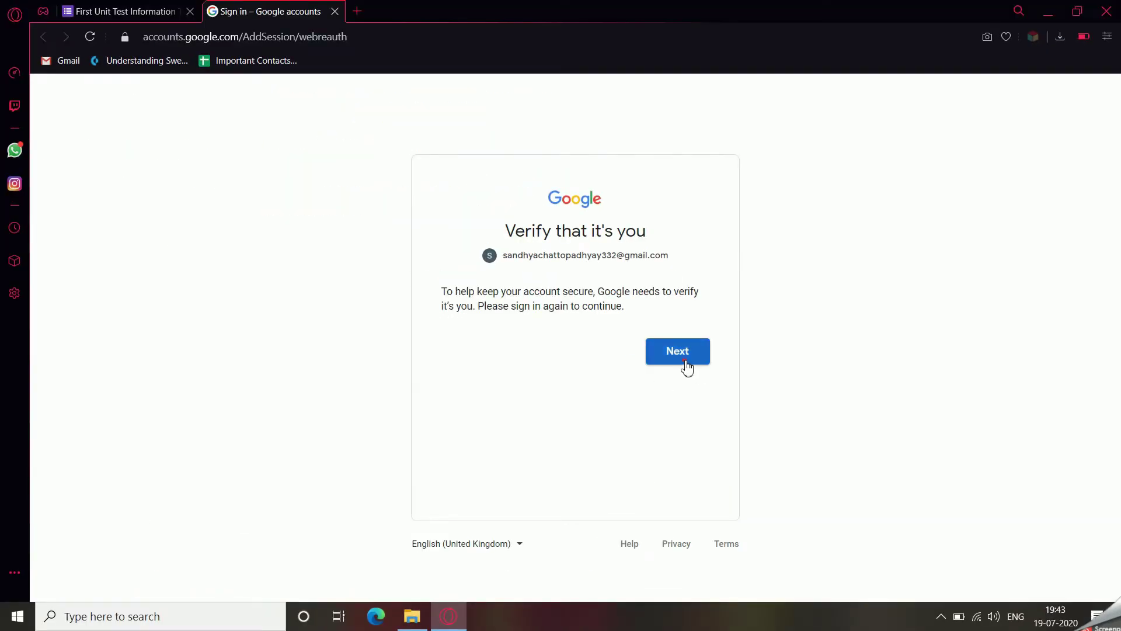
# Continue the verification and sign in to the second account with its password.
pyautogui.click(687, 361)
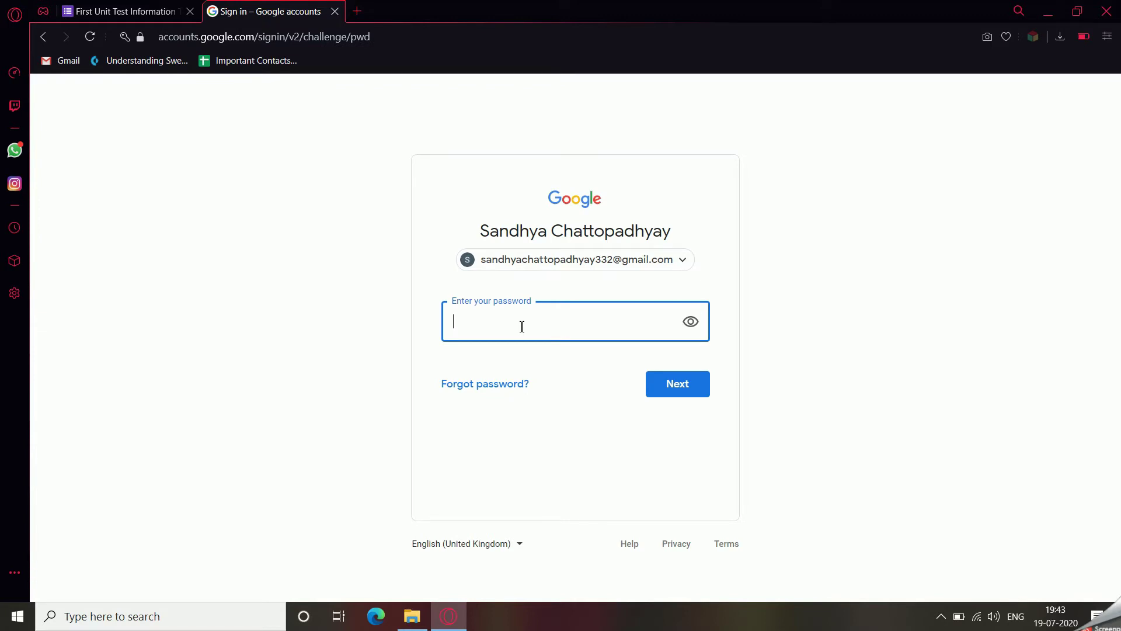
pyautogui.press('super')
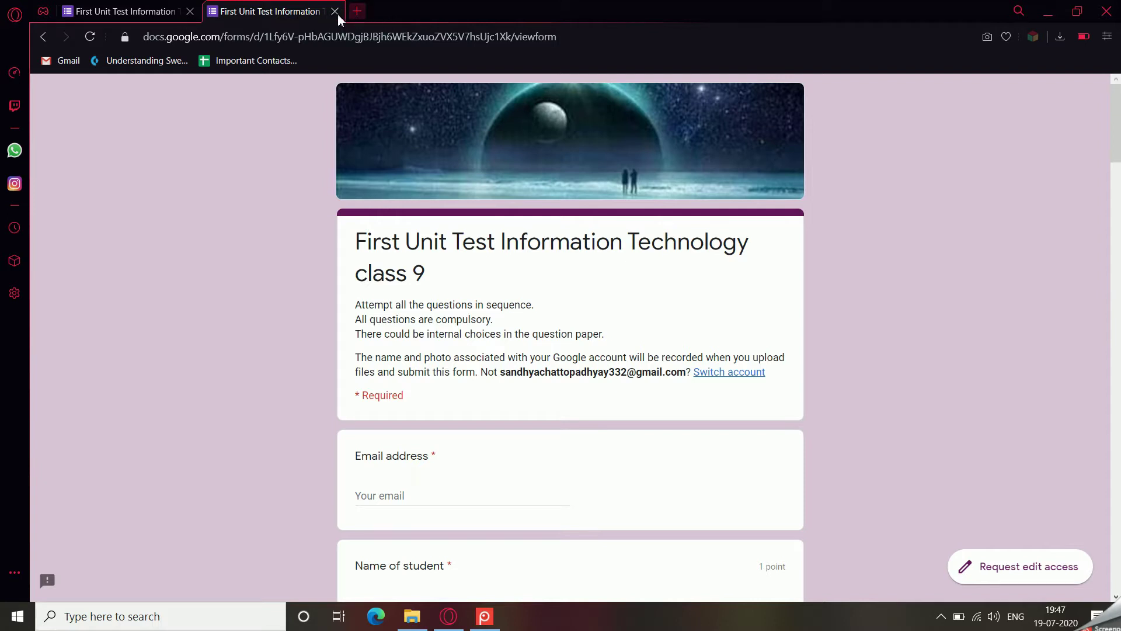
# Request edit access to open the quiz editor, then close the respondent view tab.
pyautogui.scroll(-20, 647, 503)
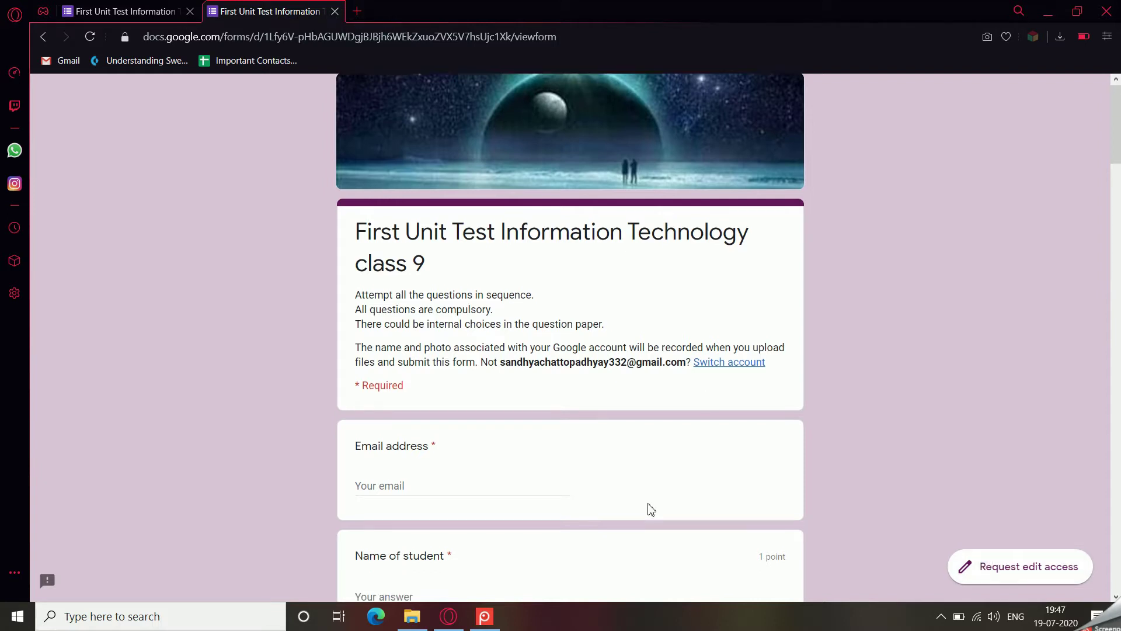
pyautogui.scroll(-20, 644, 503)
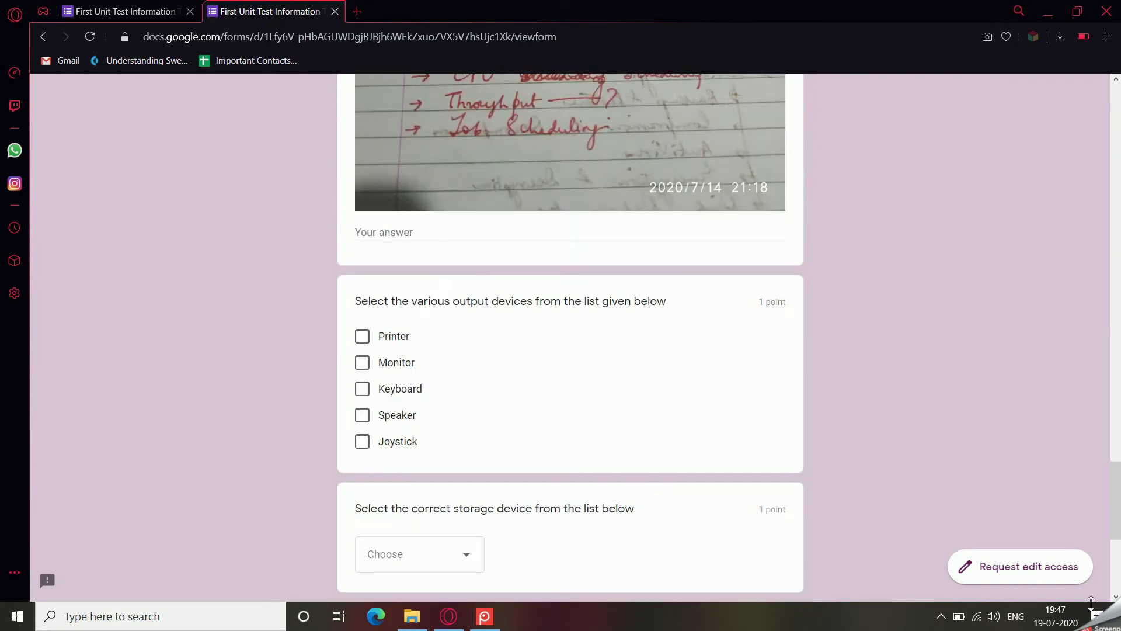
pyautogui.click(1051, 576)
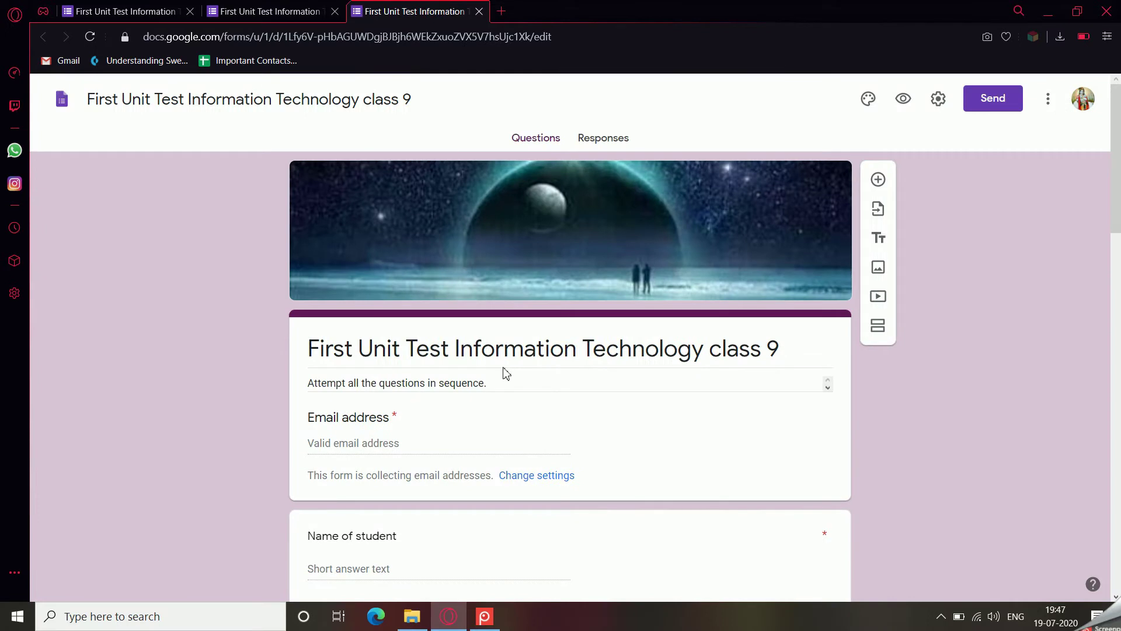
pyautogui.click(310, 12)
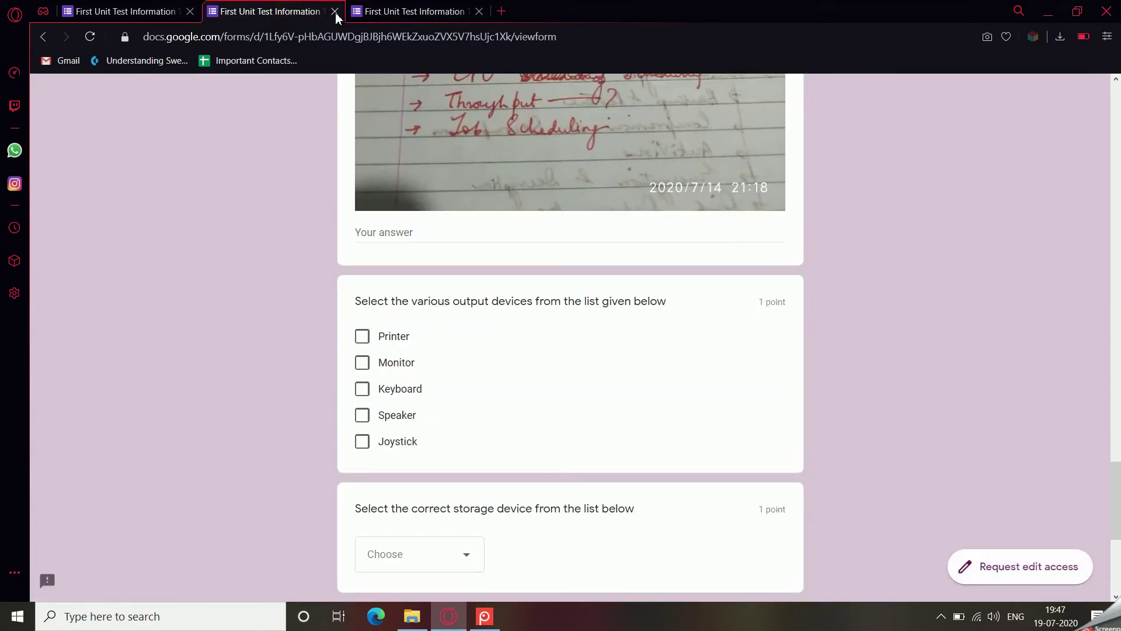
pyautogui.click(334, 11)
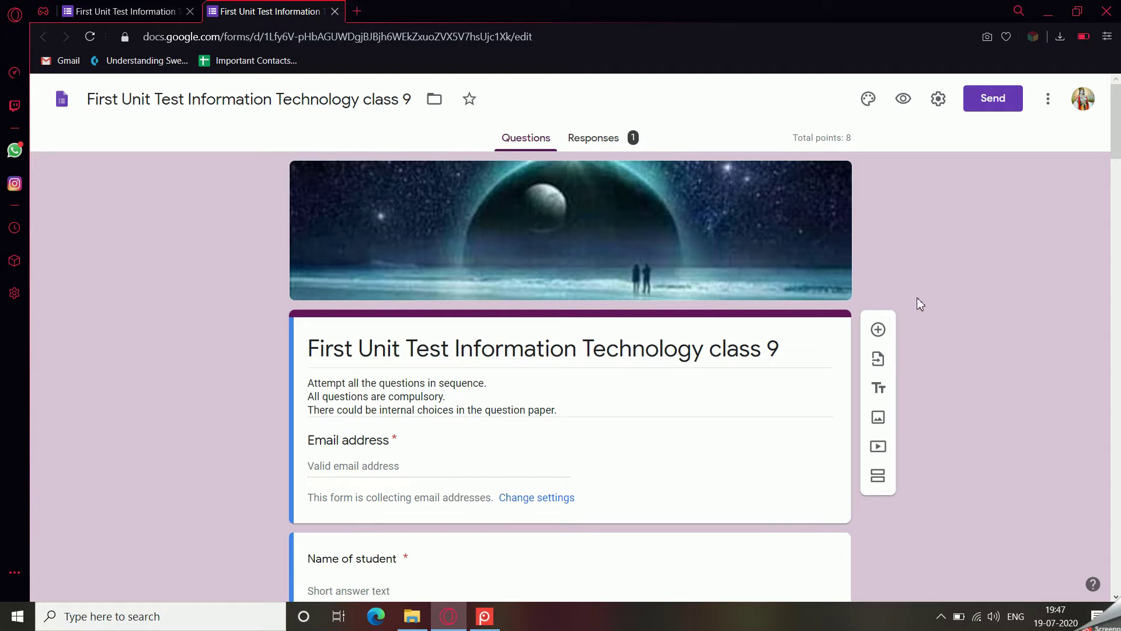
# Open the Responses tab and scroll through the single response's summary charts.
pyautogui.click(596, 139)
pyautogui.scroll(-8, 551, 445)
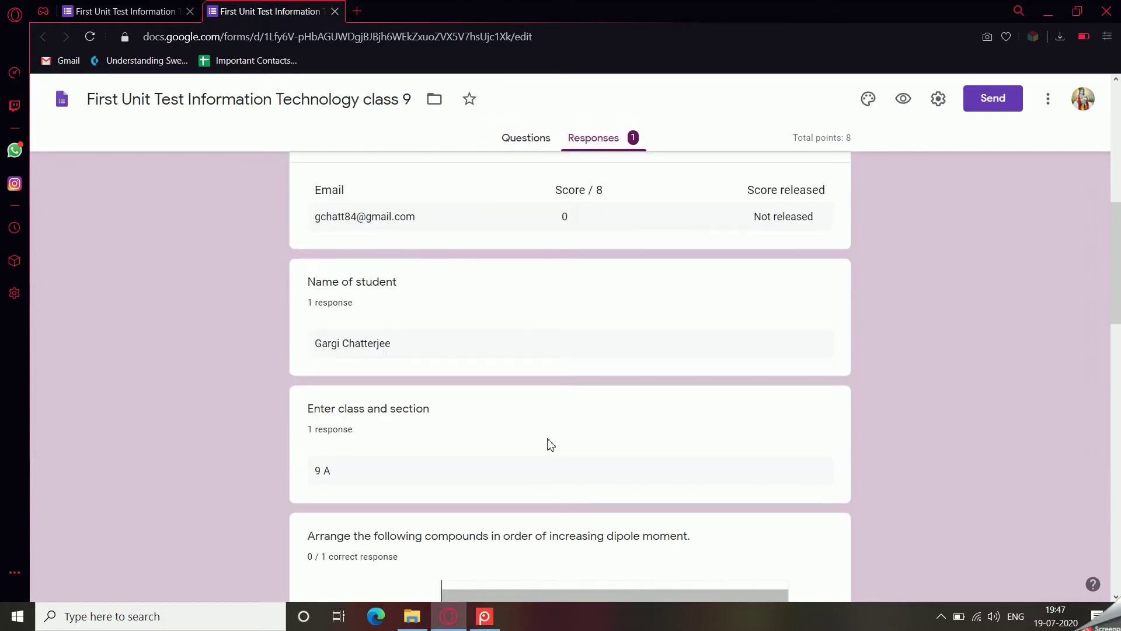
pyautogui.scroll(-15, 548, 440)
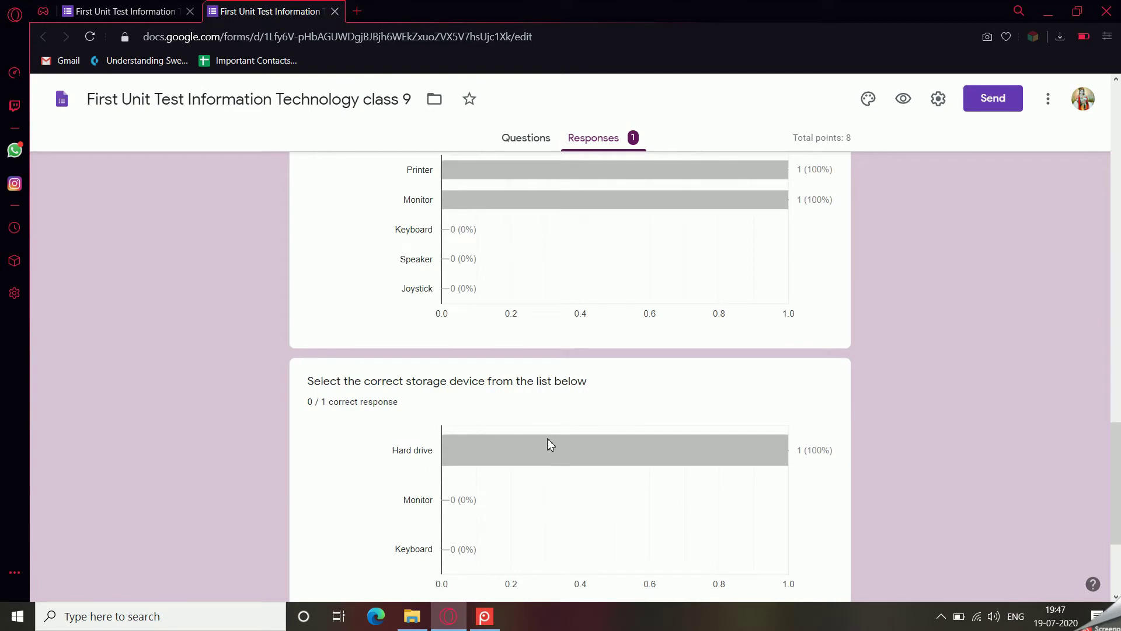
pyautogui.scroll(-3, 550, 445)
pyautogui.scroll(20, 548, 442)
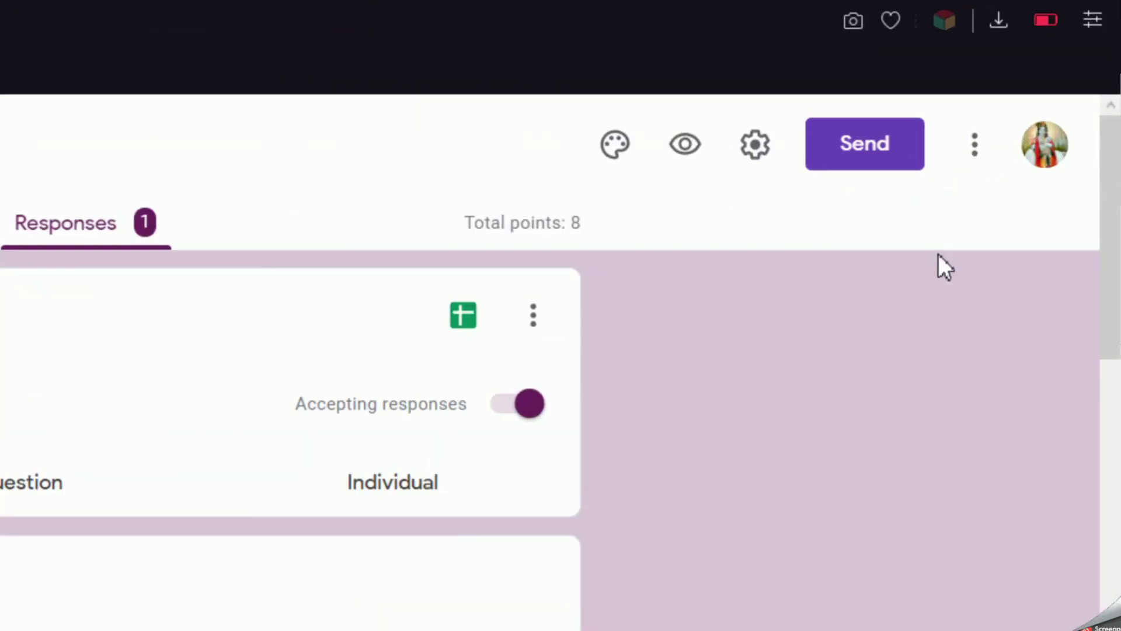
# Make a copy of the quiz with a dash and the editor's first name appended.
pyautogui.click(983, 147)
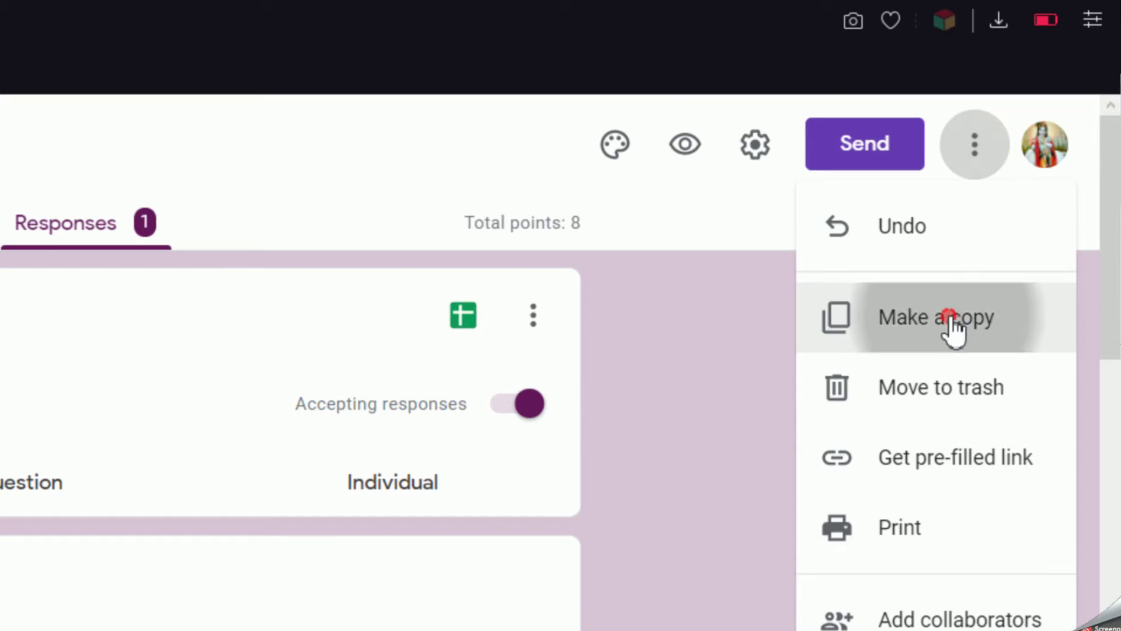
pyautogui.click(954, 330)
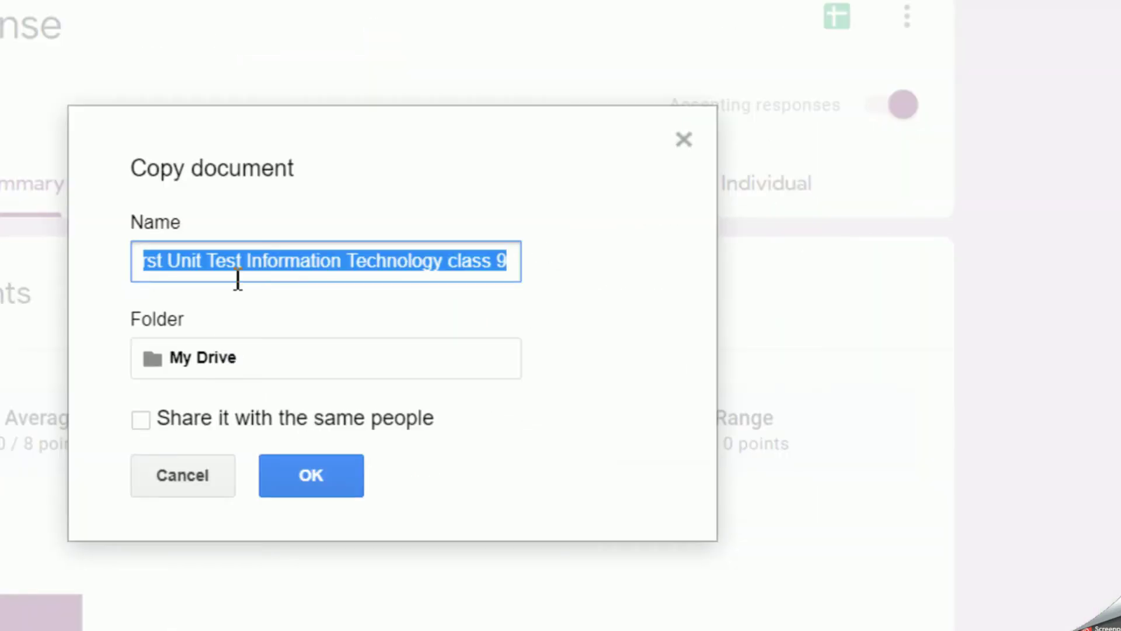
pyautogui.click(507, 267)
pyautogui.write('- ')
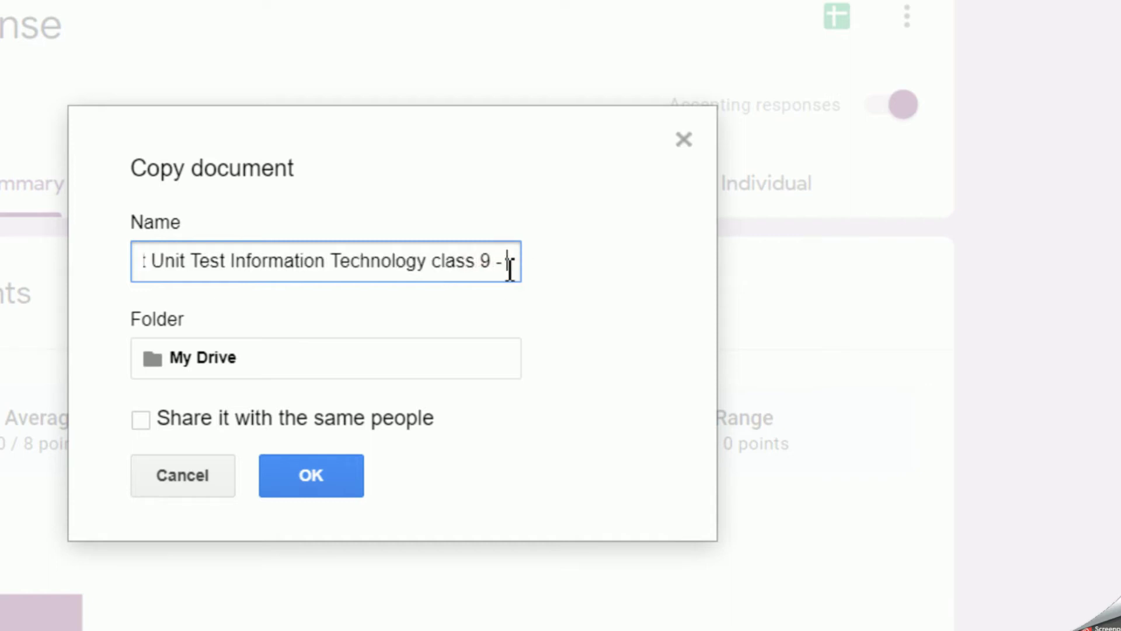
pyautogui.write('Sandhya')
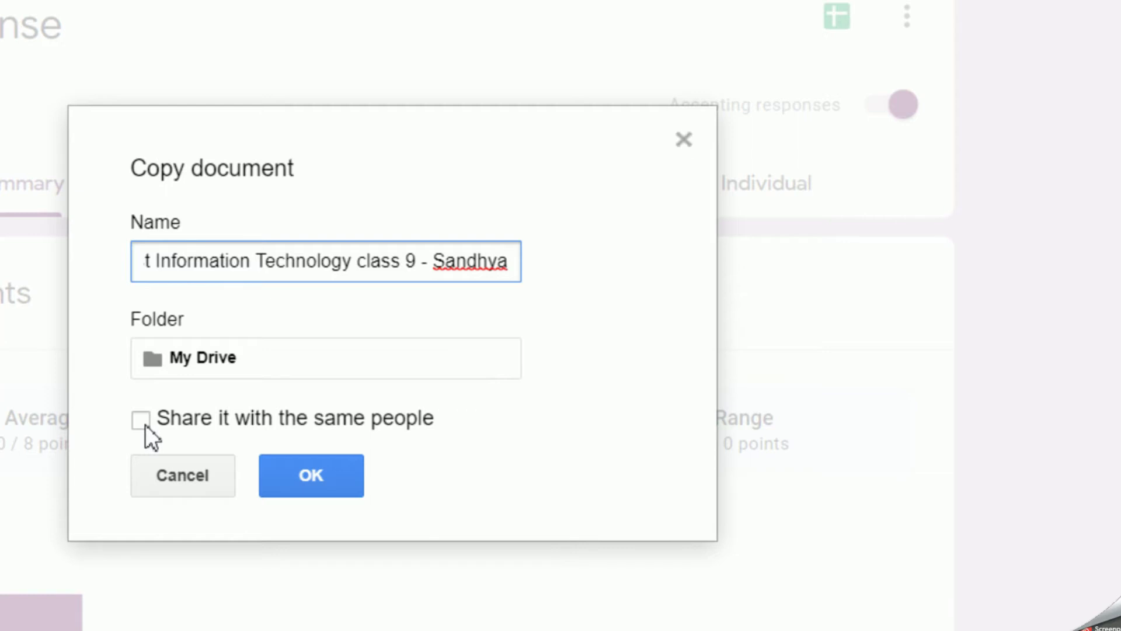
pyautogui.click(301, 478)
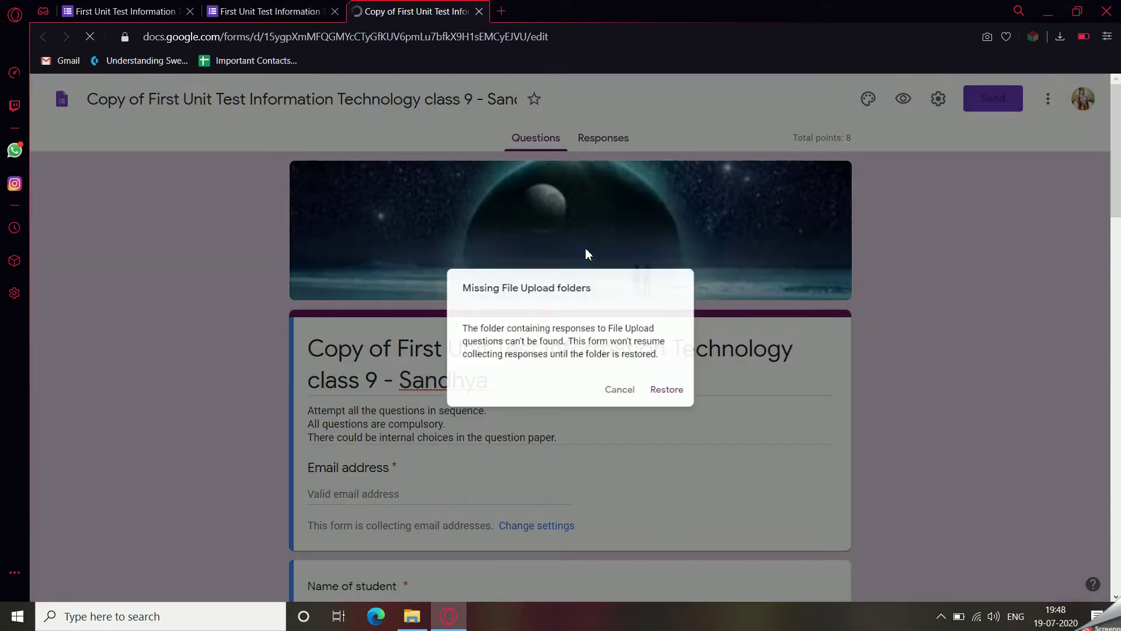
# Restore the copied quiz's missing file-upload folders and close the leftover original quiz tab.
pyautogui.click(677, 397)
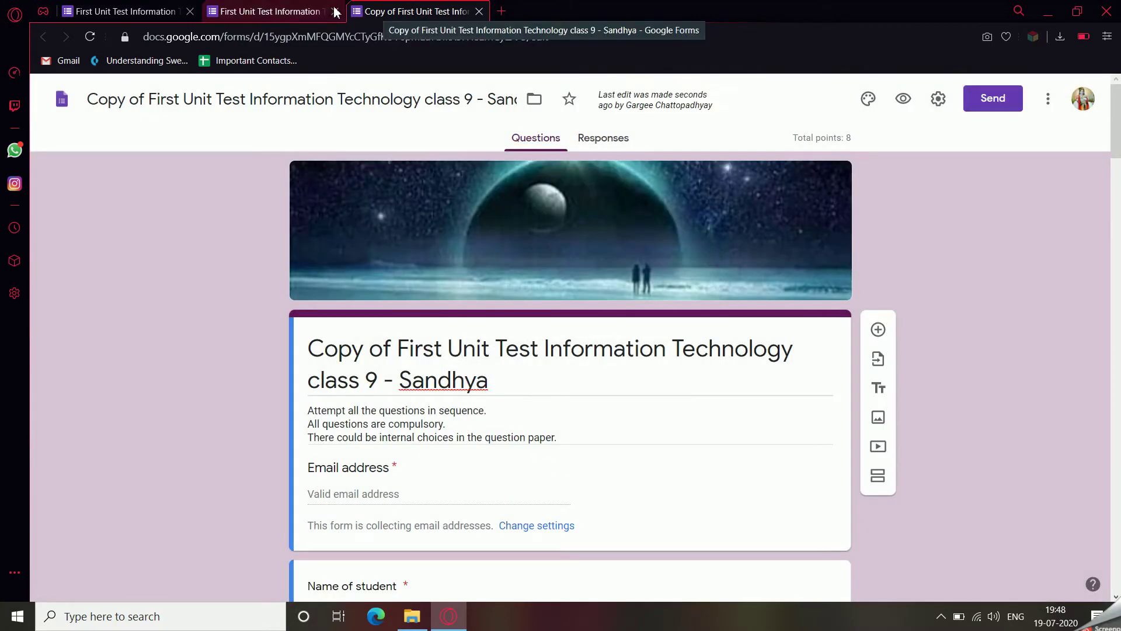
pyautogui.click(334, 11)
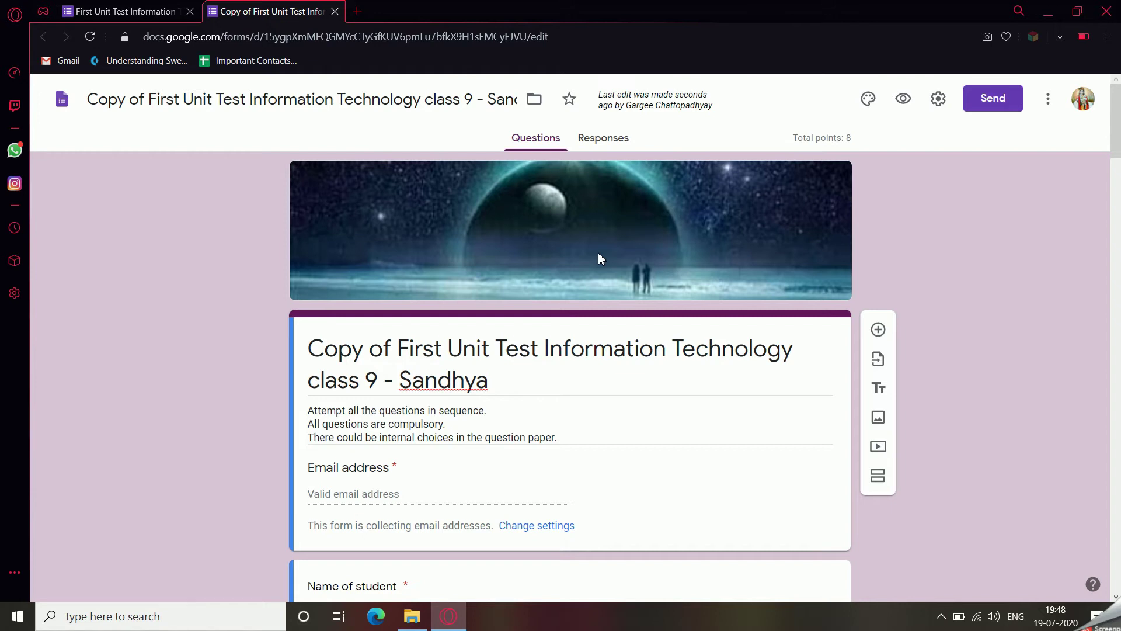
pyautogui.click(357, 11)
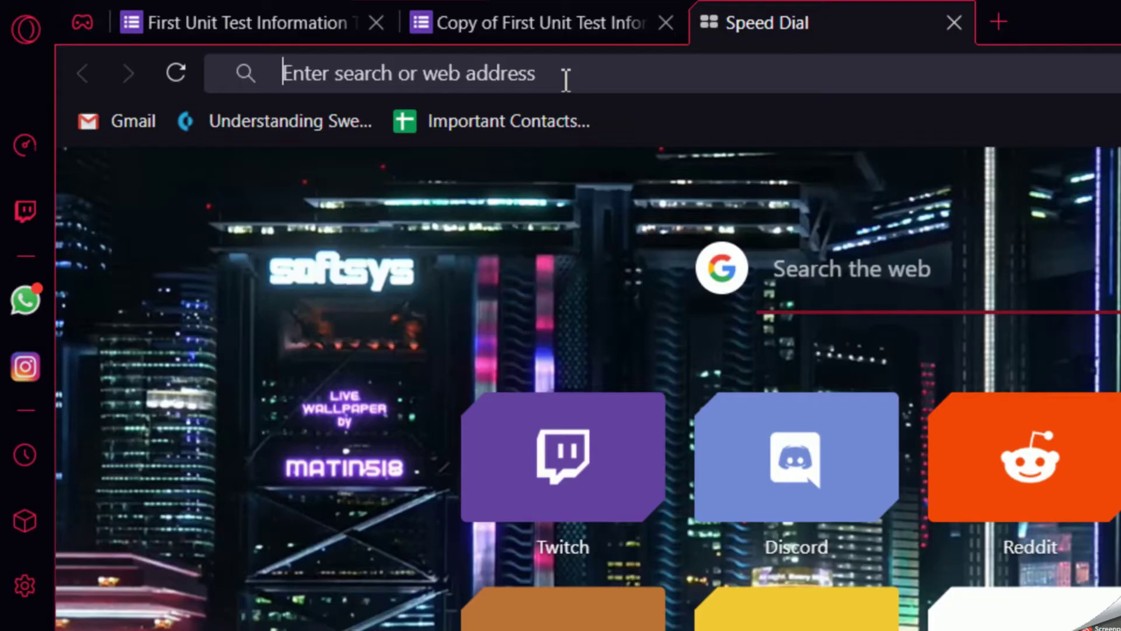
# Search the web for 'google drive' and open the official Google Drive page.
pyautogui.write('google')
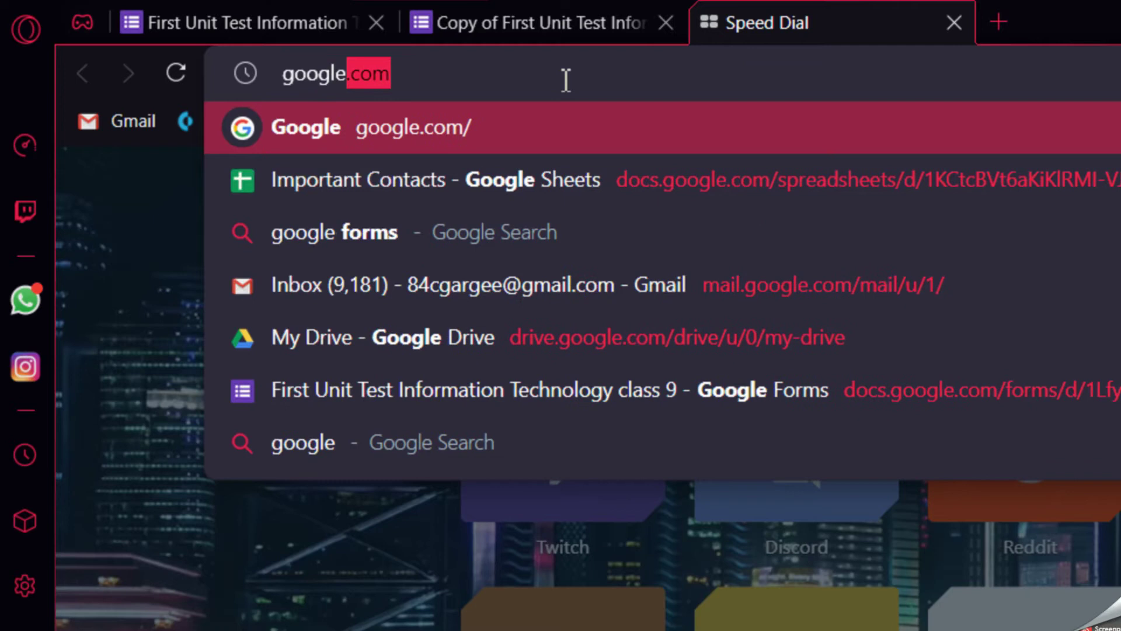
pyautogui.press('BackSpace')
pyautogui.press('BackSpace')
pyautogui.write('e drive')
pyautogui.press('Return')
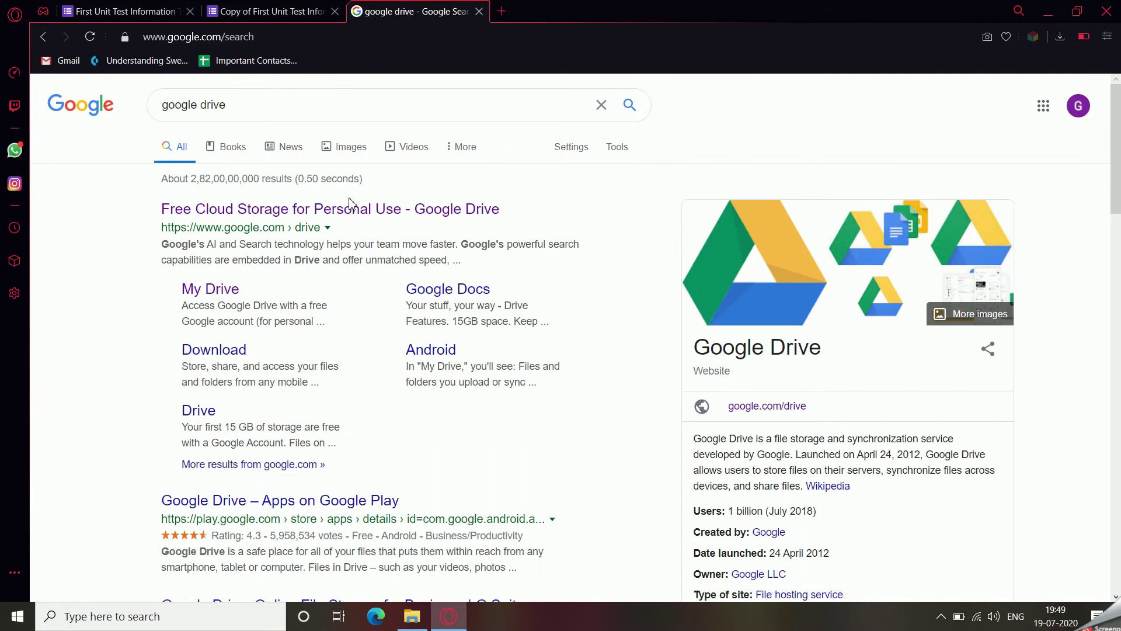
pyautogui.click(336, 216)
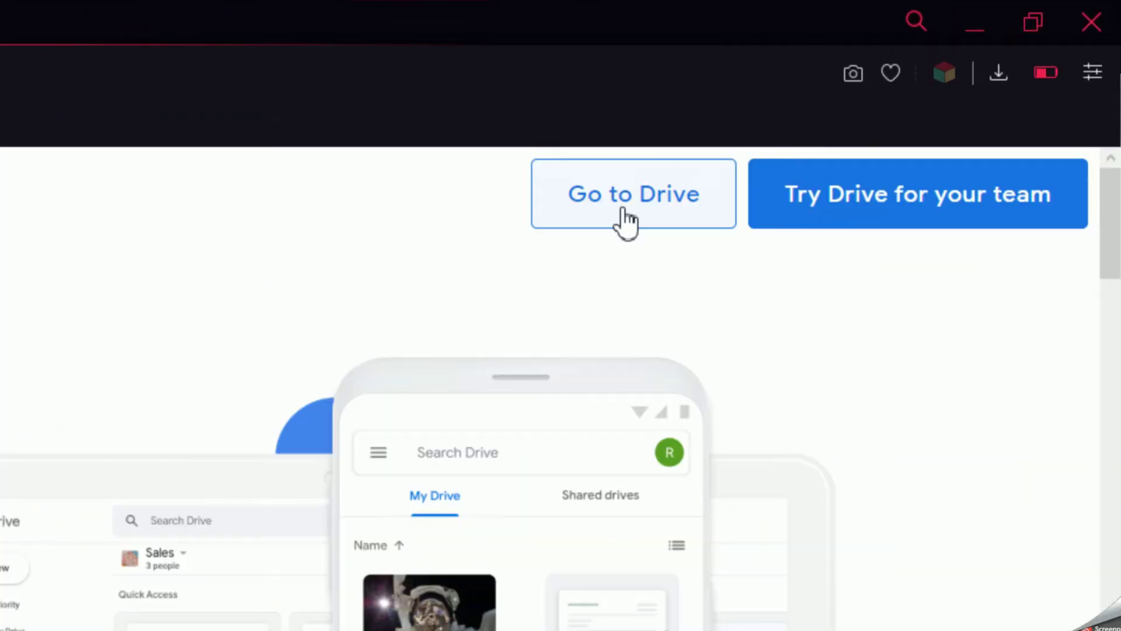
# Go into Drive and switch to the other Google account's My Drive.
pyautogui.click(623, 199)
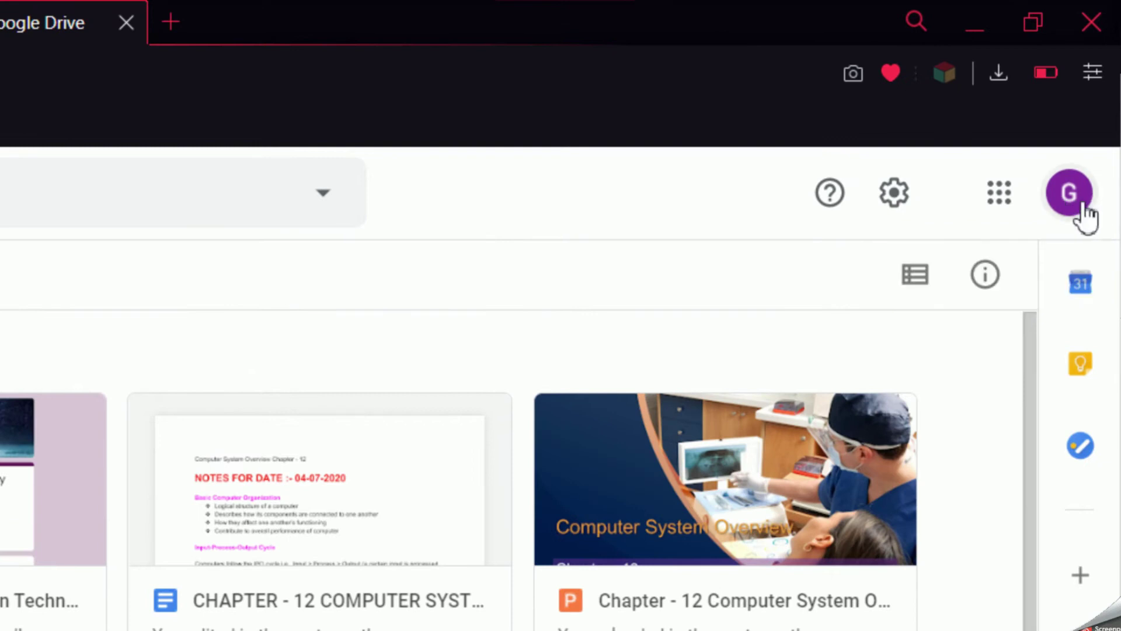
pyautogui.click(1079, 212)
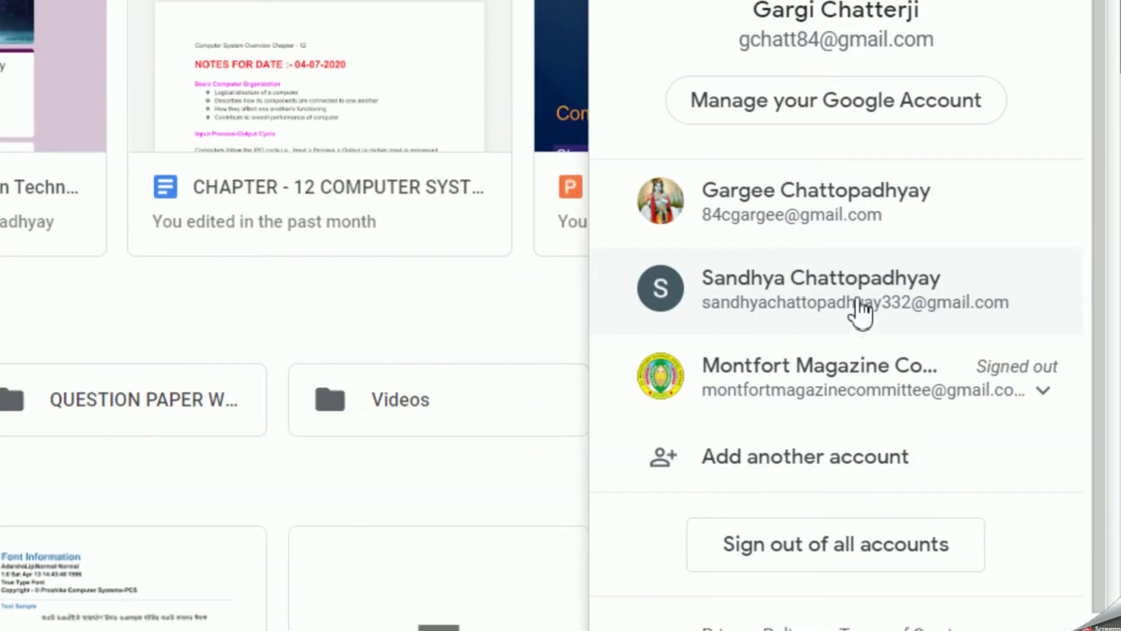
pyautogui.click(853, 296)
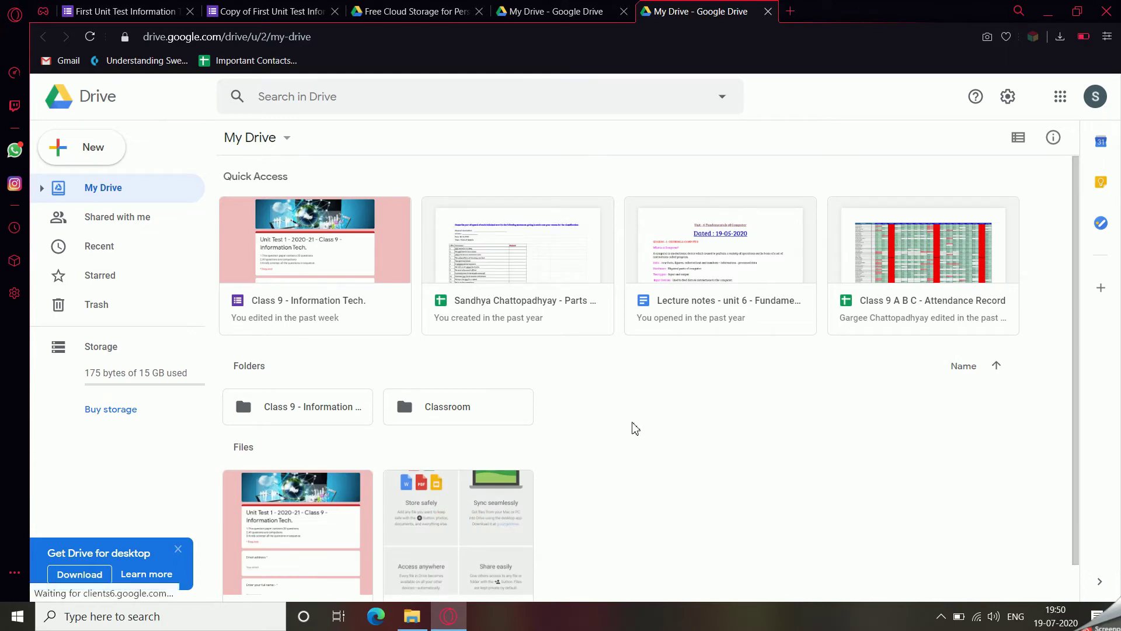
# Browse the 'Class 9 - Information Tech. (File responses)' folder and its short-note uploads subfolder.
pyautogui.scroll(-1, 626, 447)
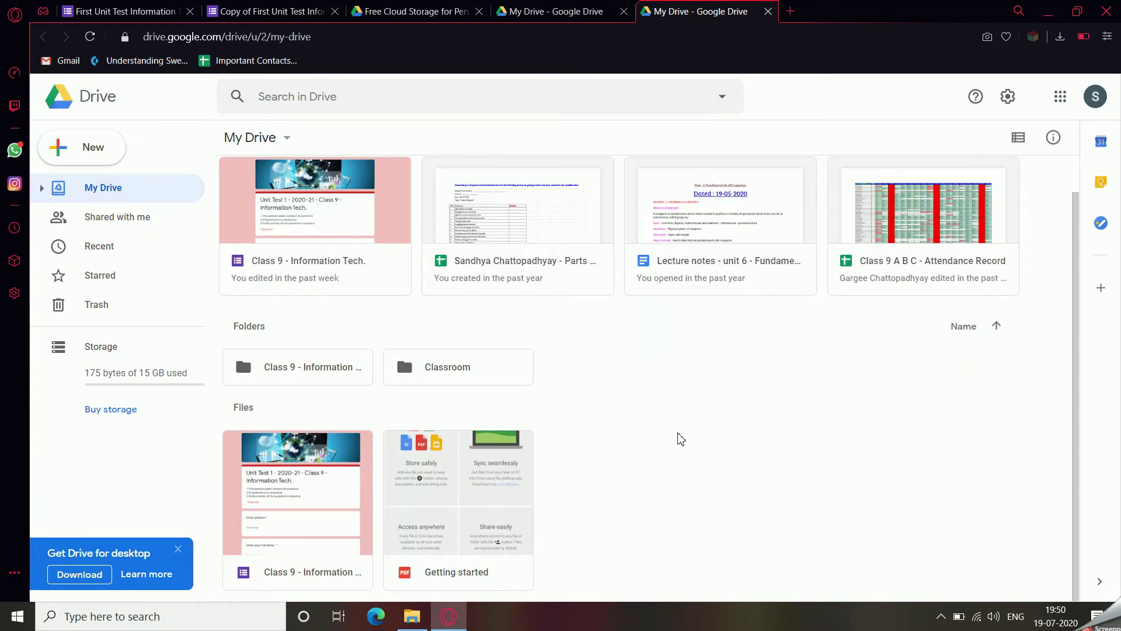
pyautogui.click(277, 377)
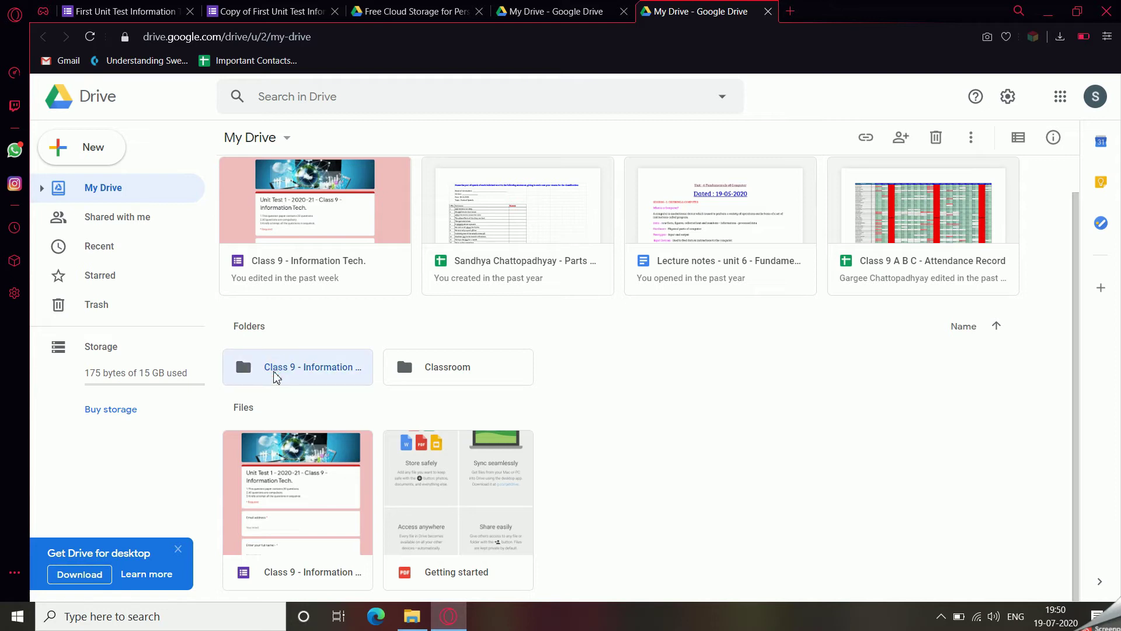
pyautogui.click(276, 377)
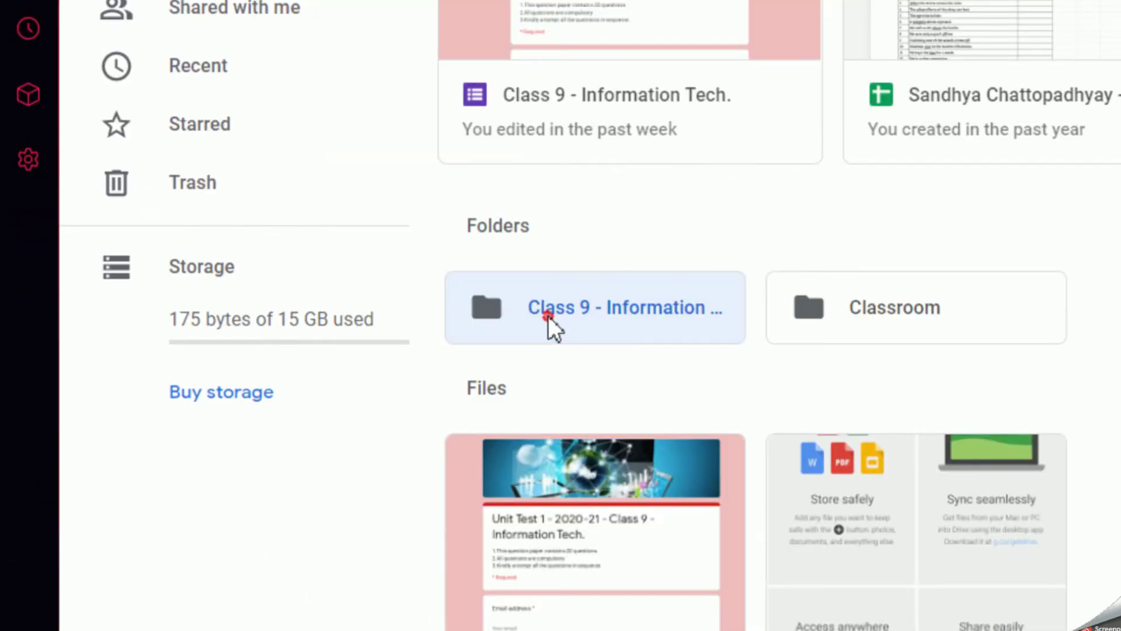
pyautogui.doubleClick(276, 377)
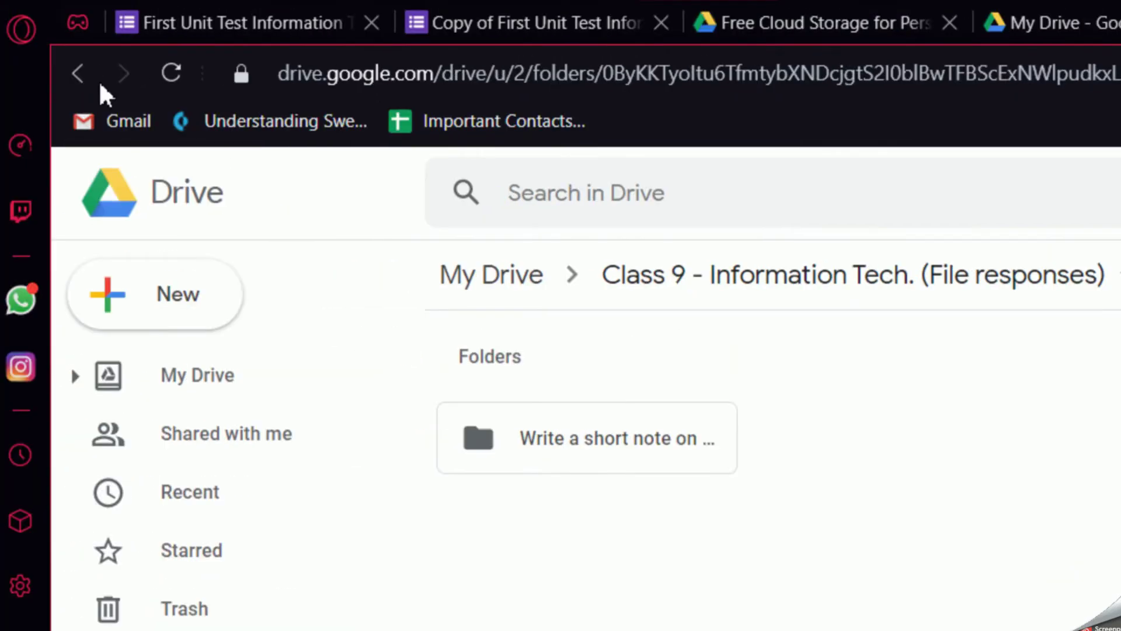
pyautogui.click(89, 76)
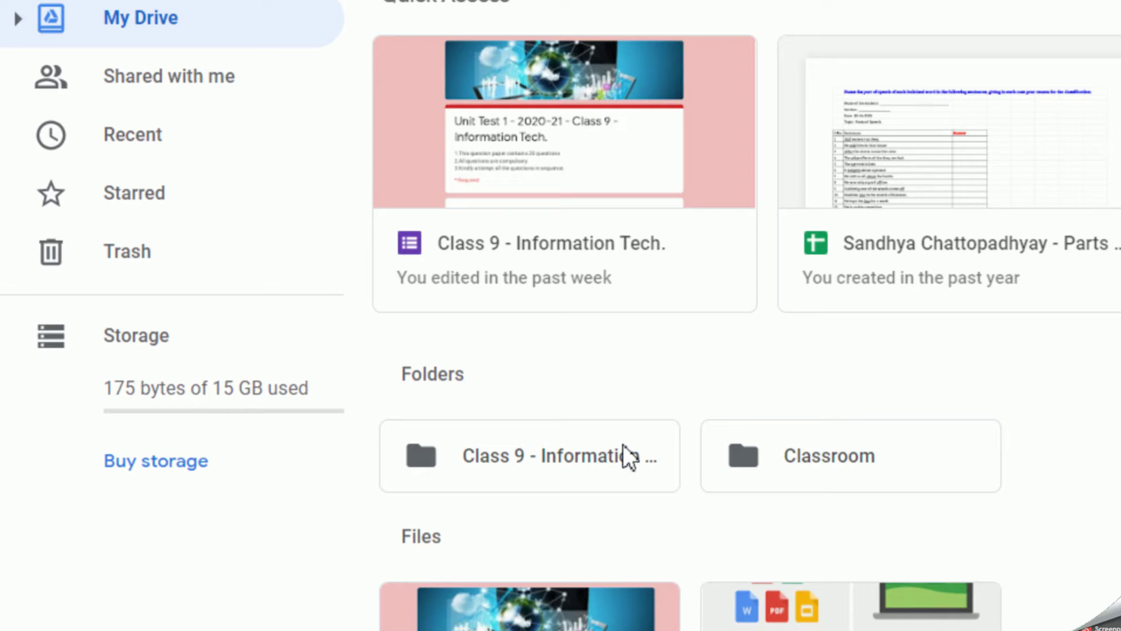
pyautogui.doubleClick(551, 458)
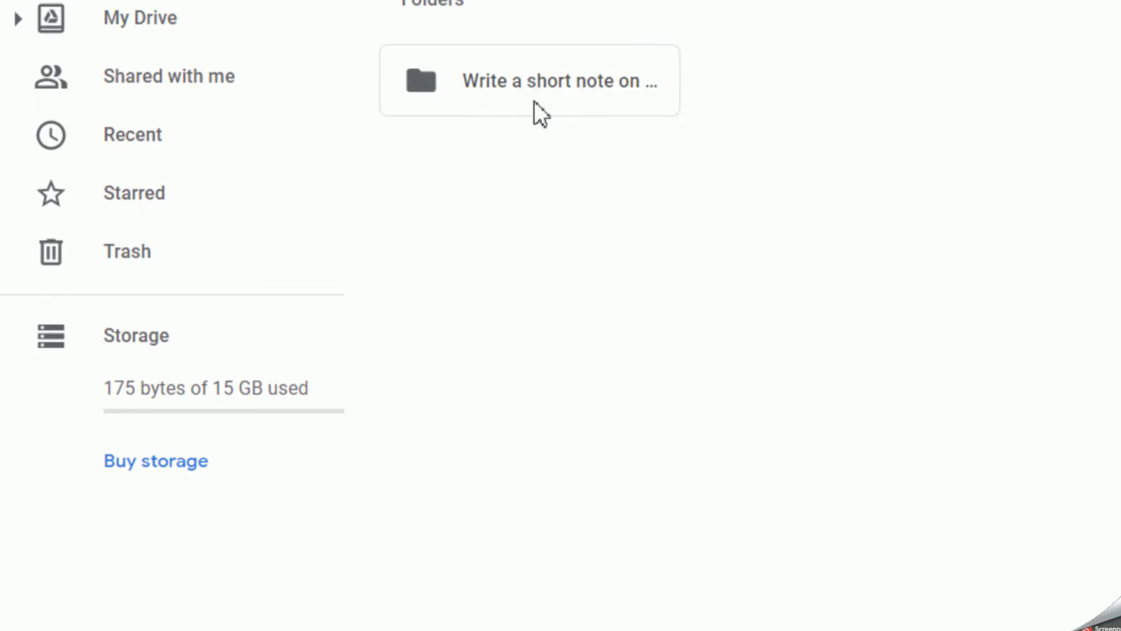
pyautogui.doubleClick(575, 77)
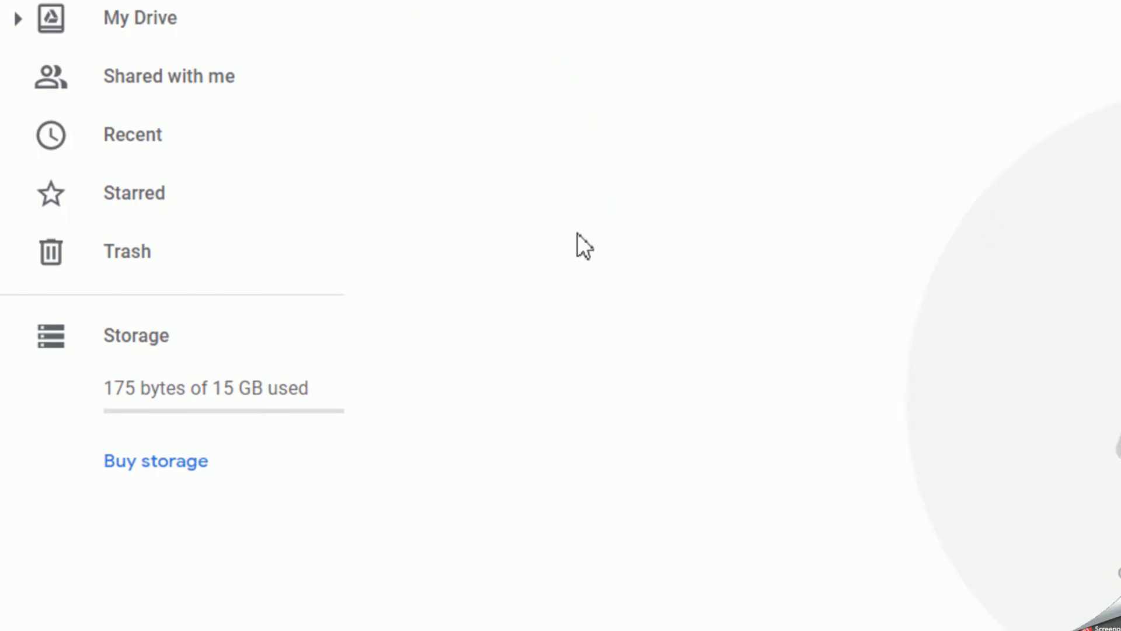
pyautogui.click(459, 69)
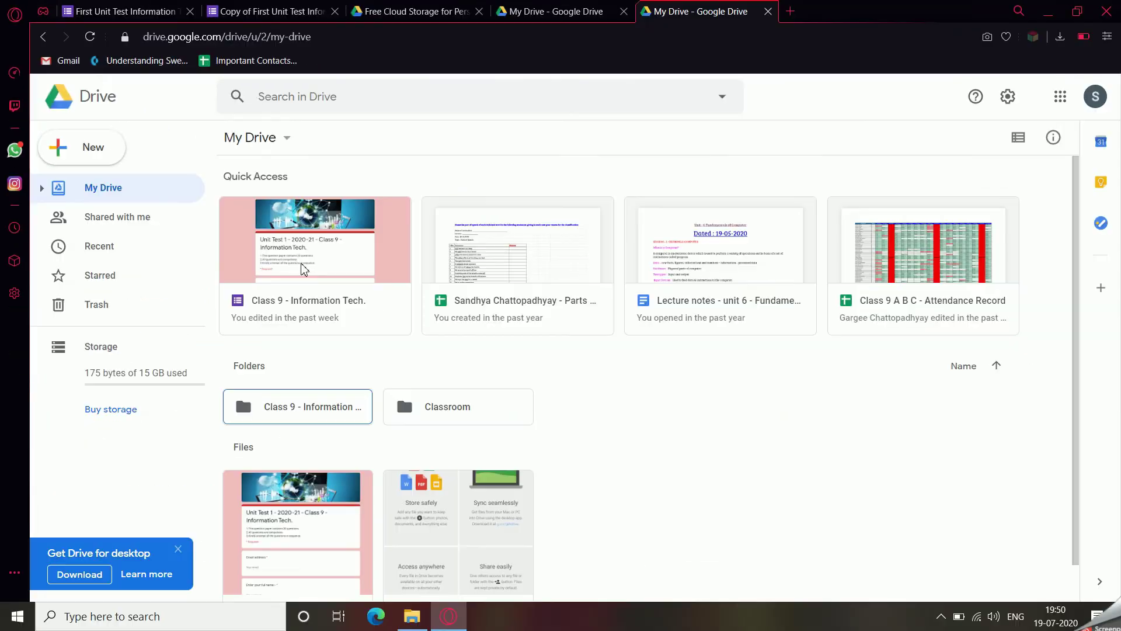
# Open the Class 9 - Information Tech. form, then close it and return to the copied unit test.
pyautogui.scroll(-1, 458, 394)
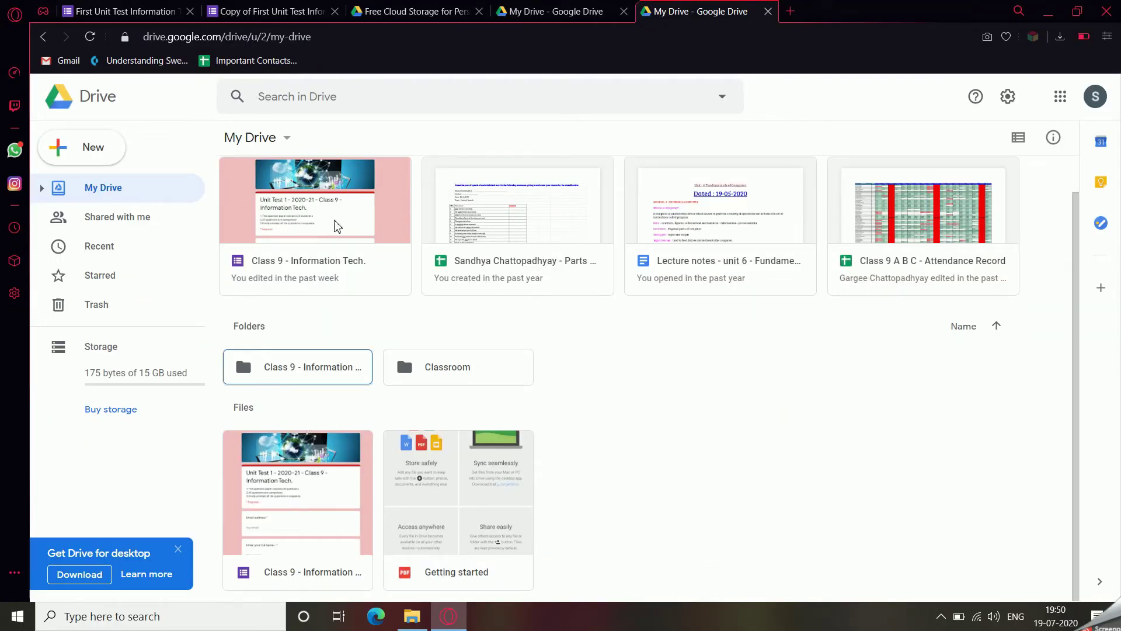
pyautogui.click(333, 266)
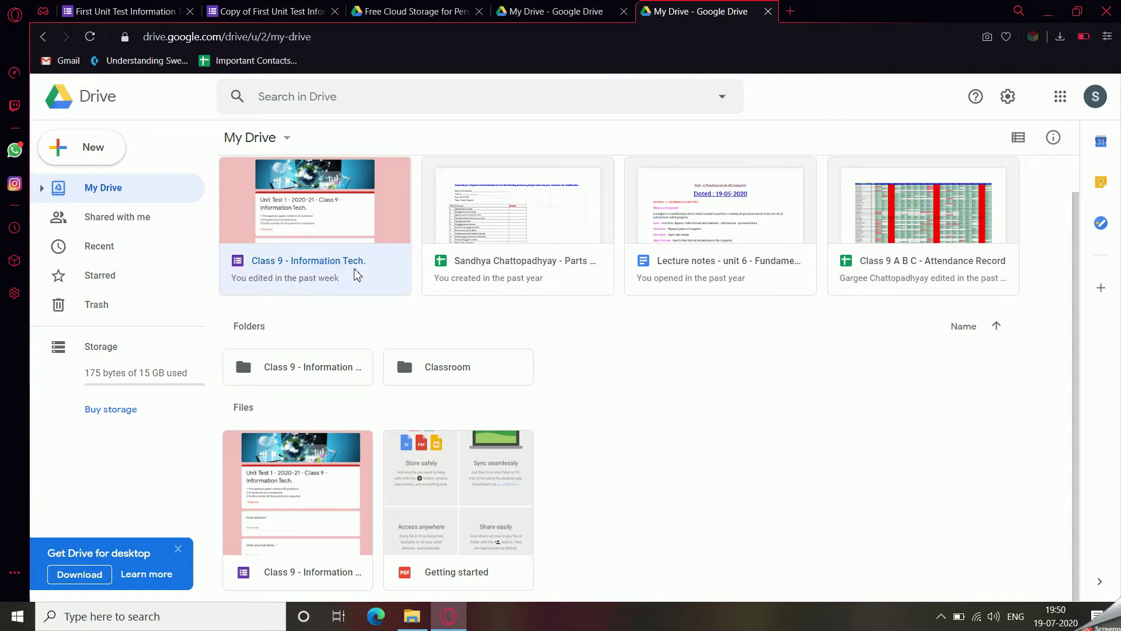
pyautogui.click(318, 522)
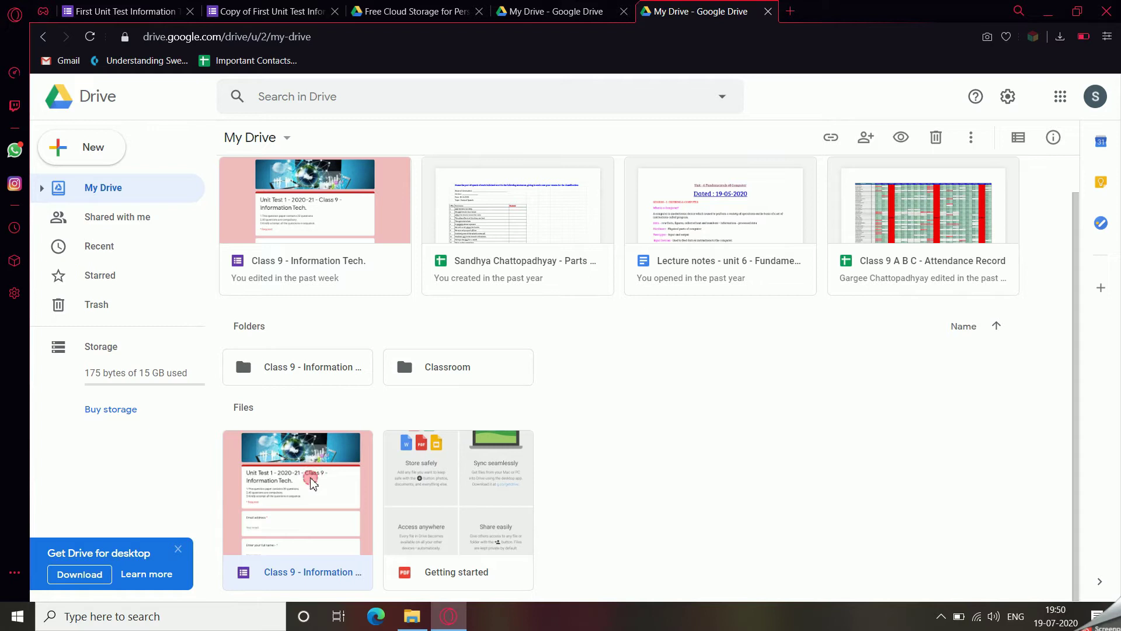
pyautogui.doubleClick(312, 483)
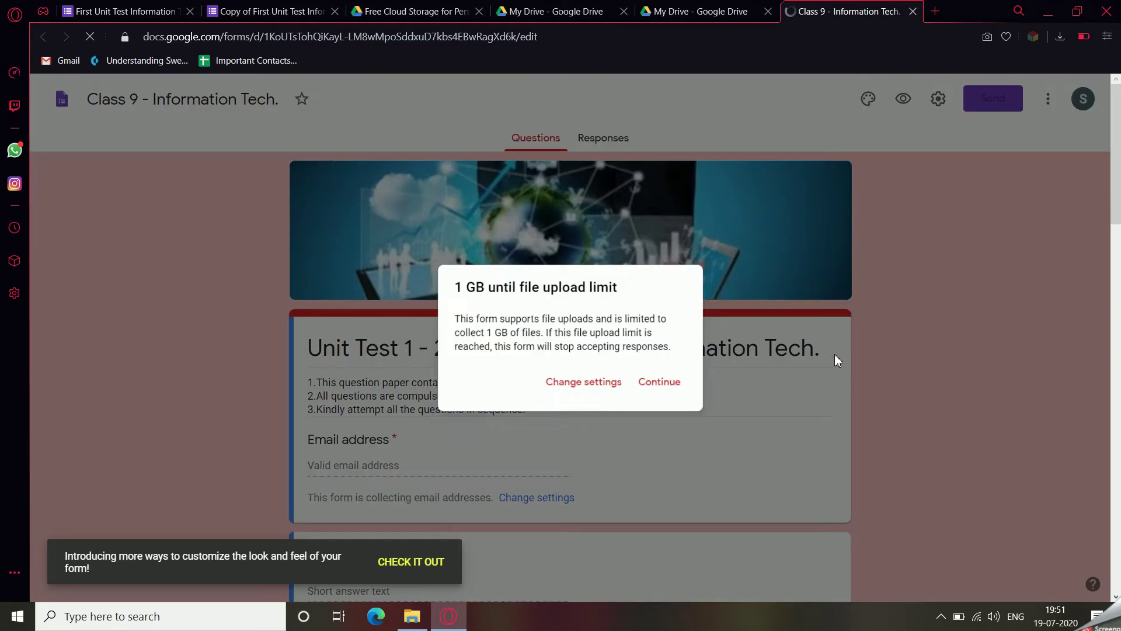
pyautogui.click(832, 355)
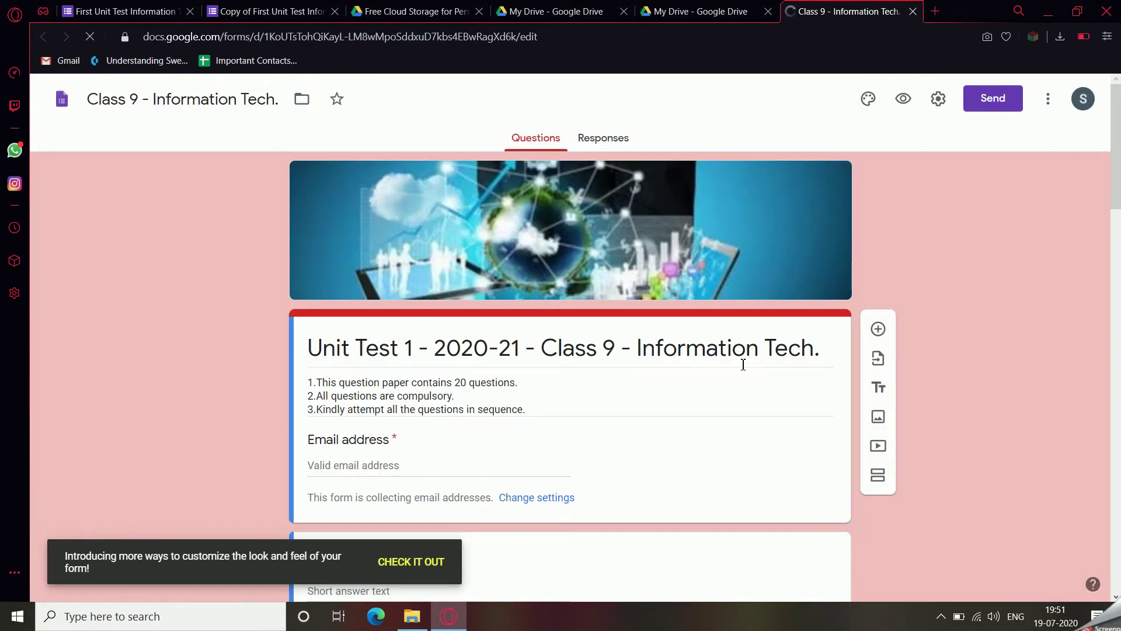
pyautogui.click(912, 12)
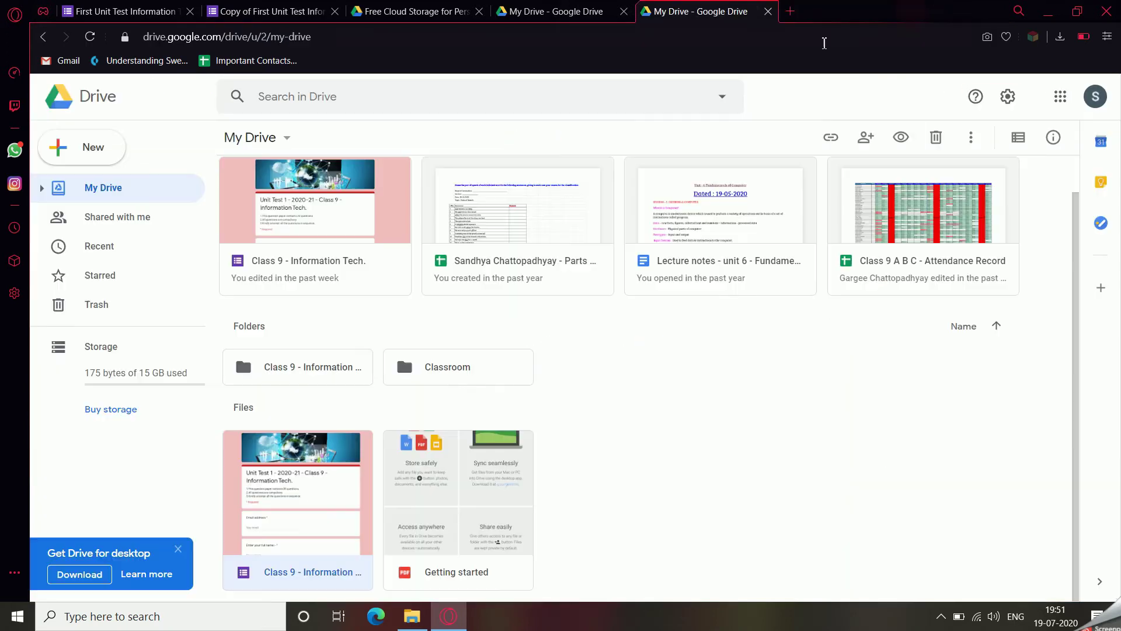
pyautogui.click(415, 11)
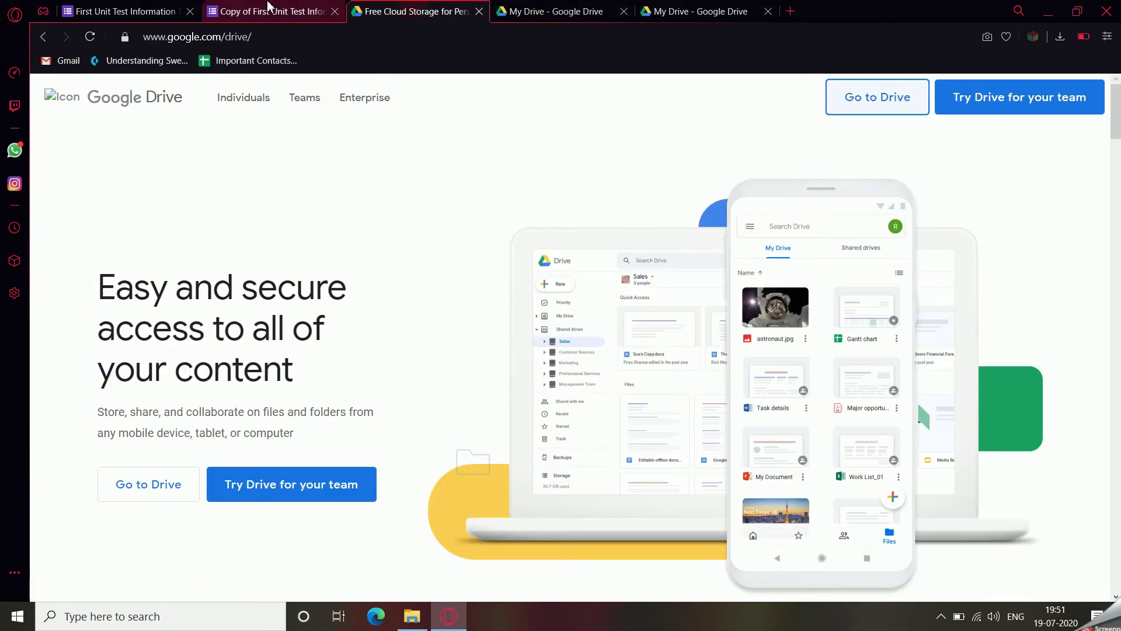
pyautogui.click(266, 11)
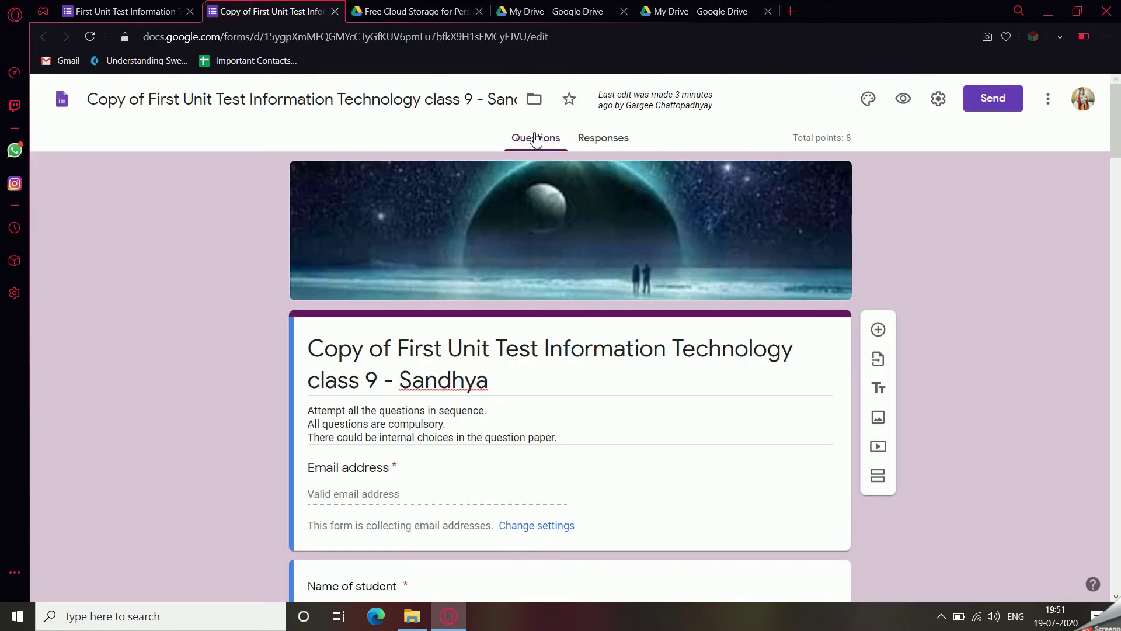
# Review the copied First Unit Test form's title and questions, confirming the 8-point total.
pyautogui.click(497, 103)
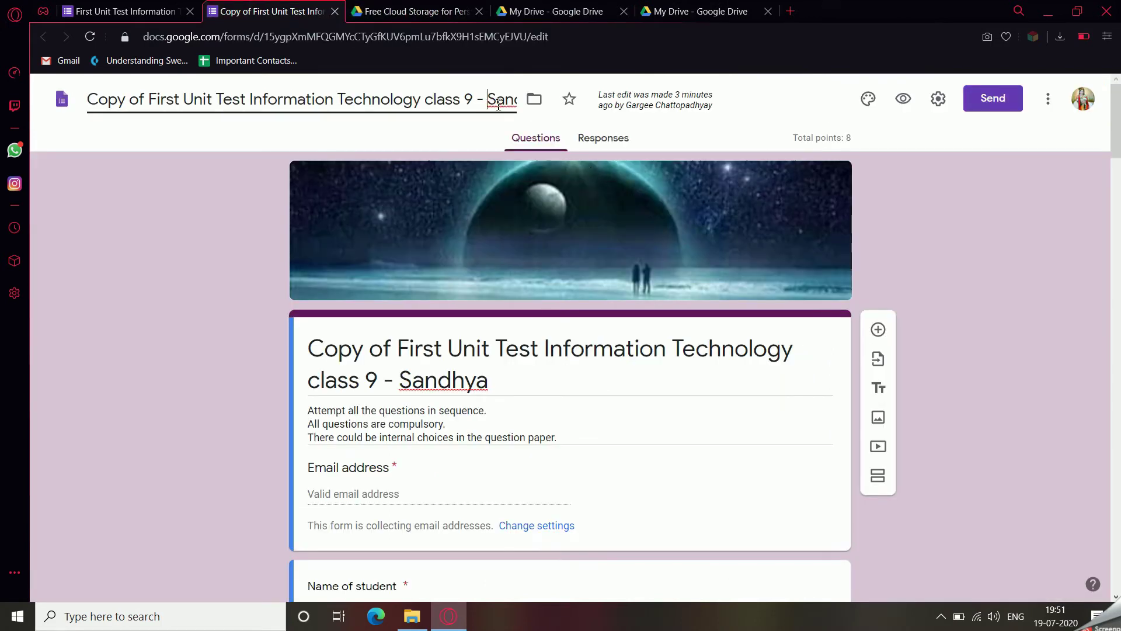
pyautogui.click(450, 138)
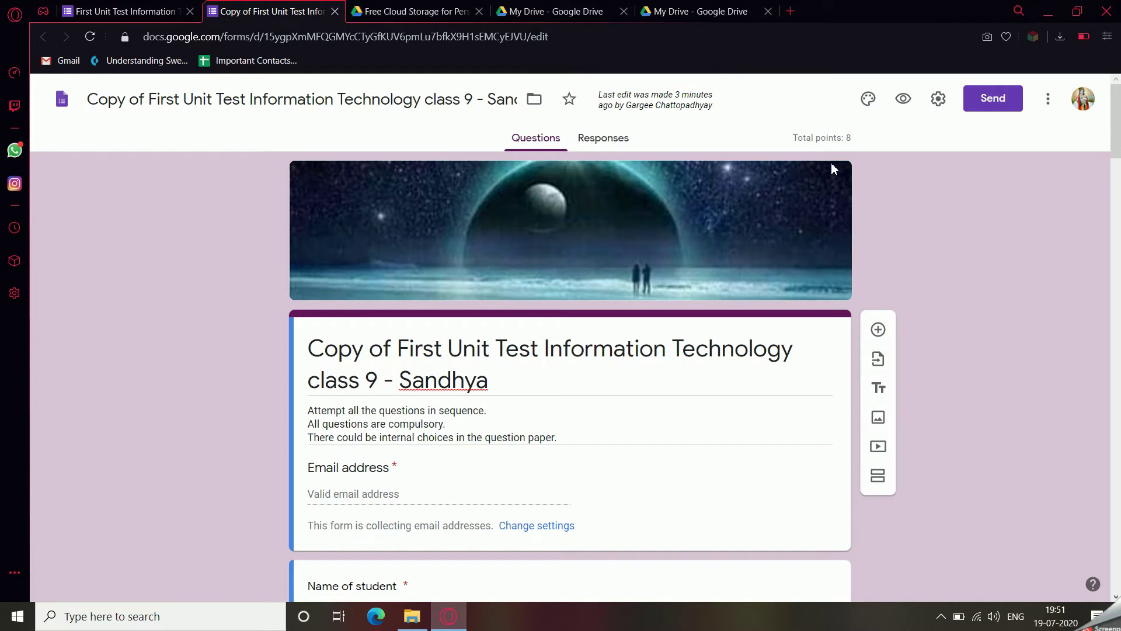
pyautogui.scroll(-3, 752, 330)
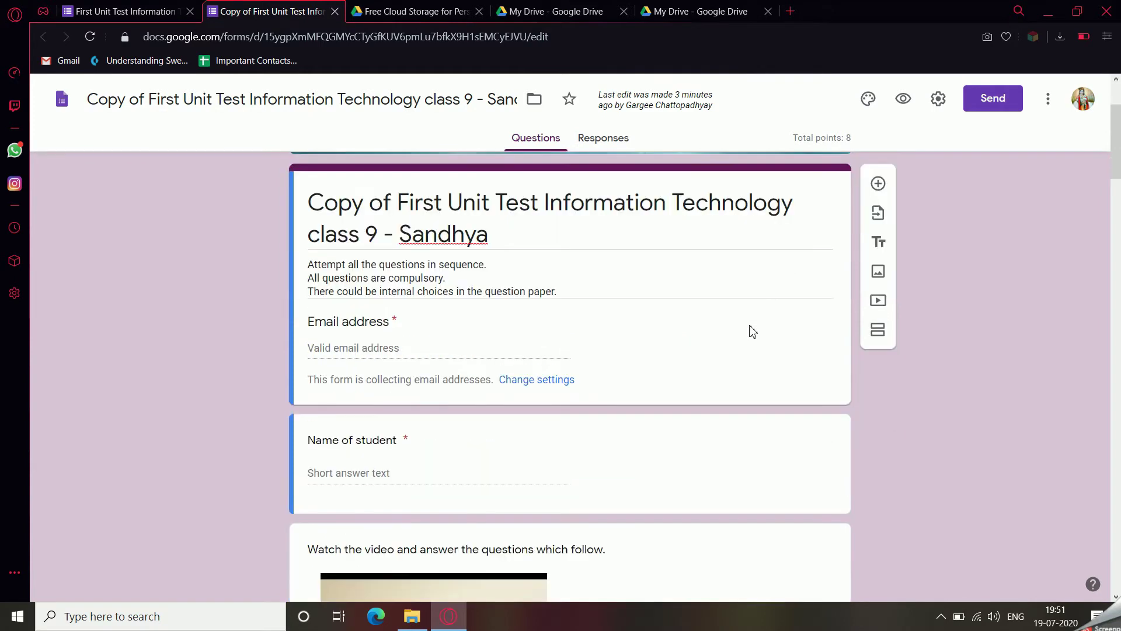
pyautogui.scroll(-3, 752, 331)
pyautogui.scroll(-20, 752, 331)
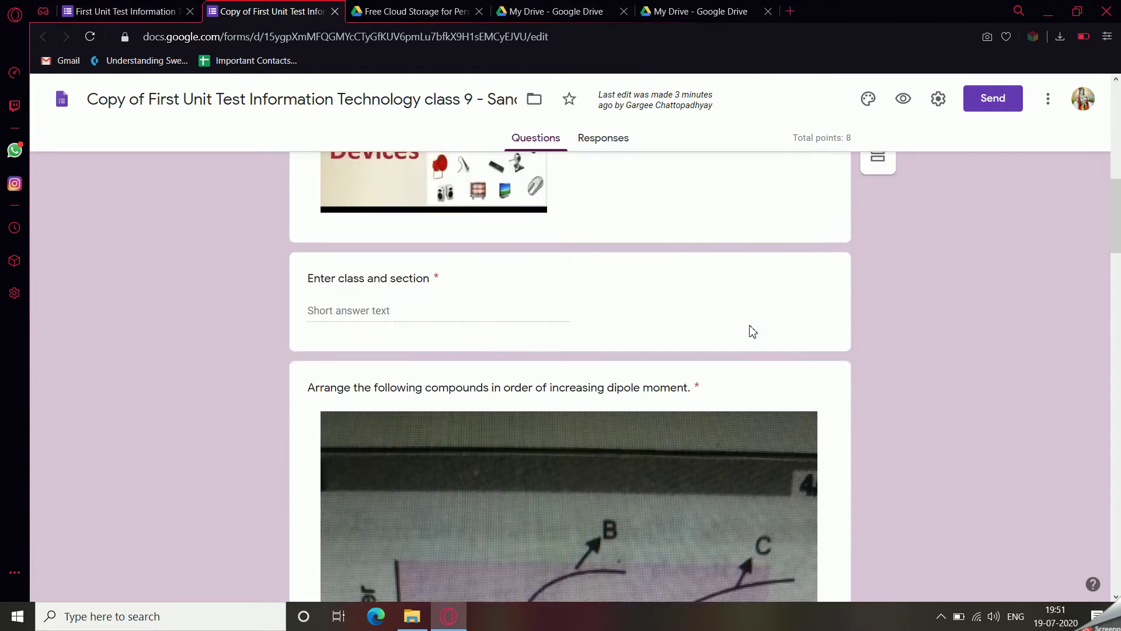
pyautogui.scroll(20, 752, 331)
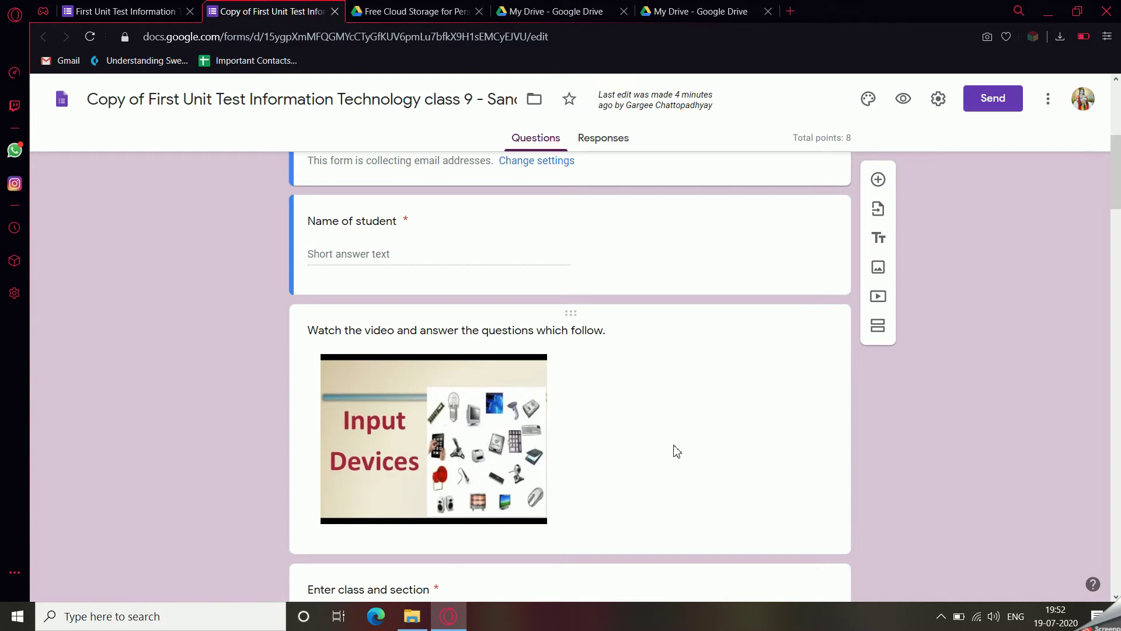
pyautogui.scroll(-6, 673, 449)
pyautogui.scroll(6, 407, 381)
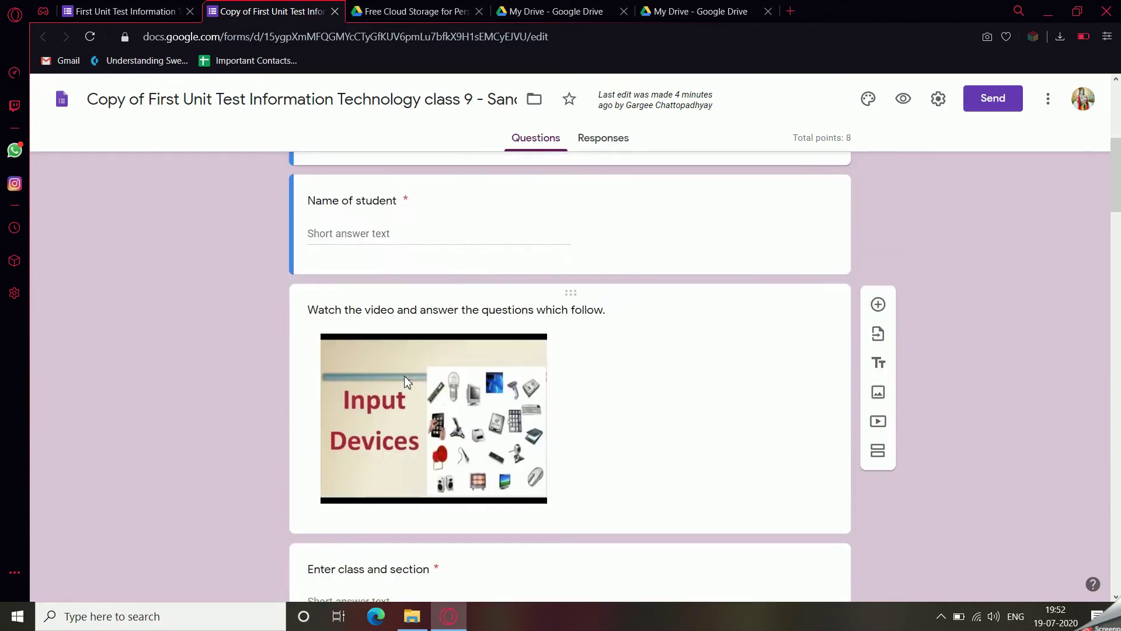
pyautogui.scroll(-1, 491, 409)
pyautogui.scroll(-10, 489, 426)
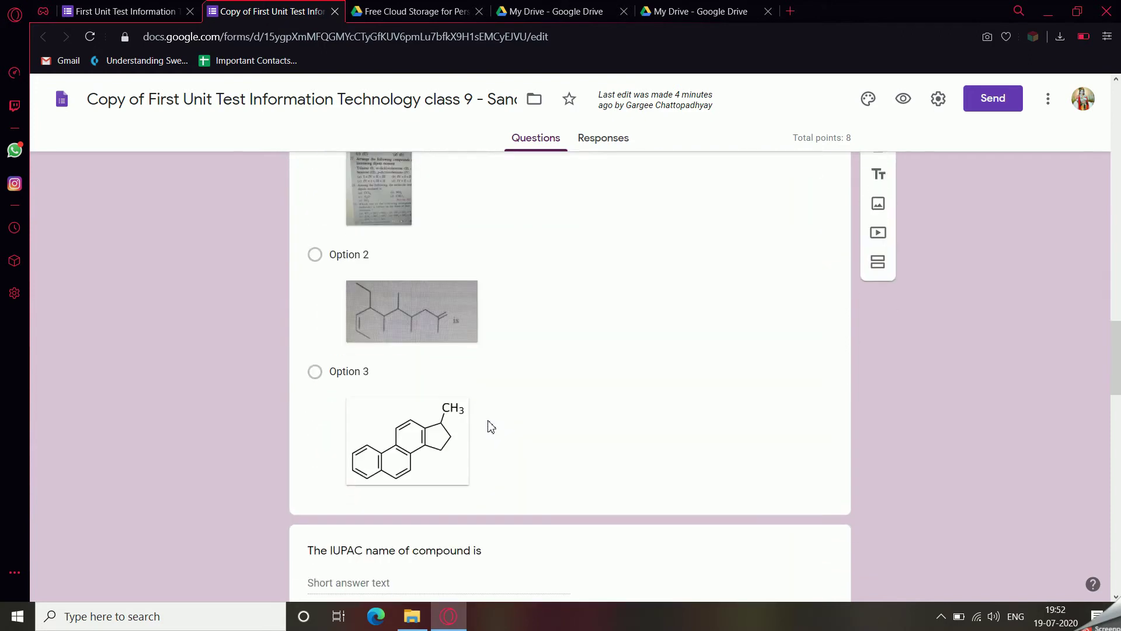
pyautogui.scroll(-15, 489, 425)
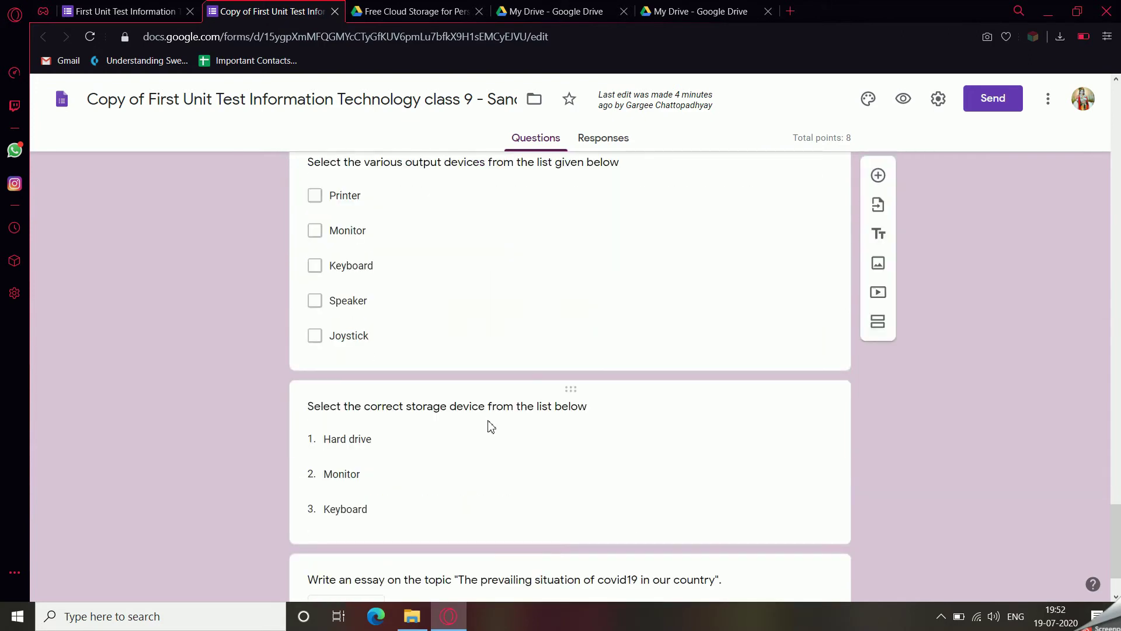
pyautogui.scroll(-2, 491, 426)
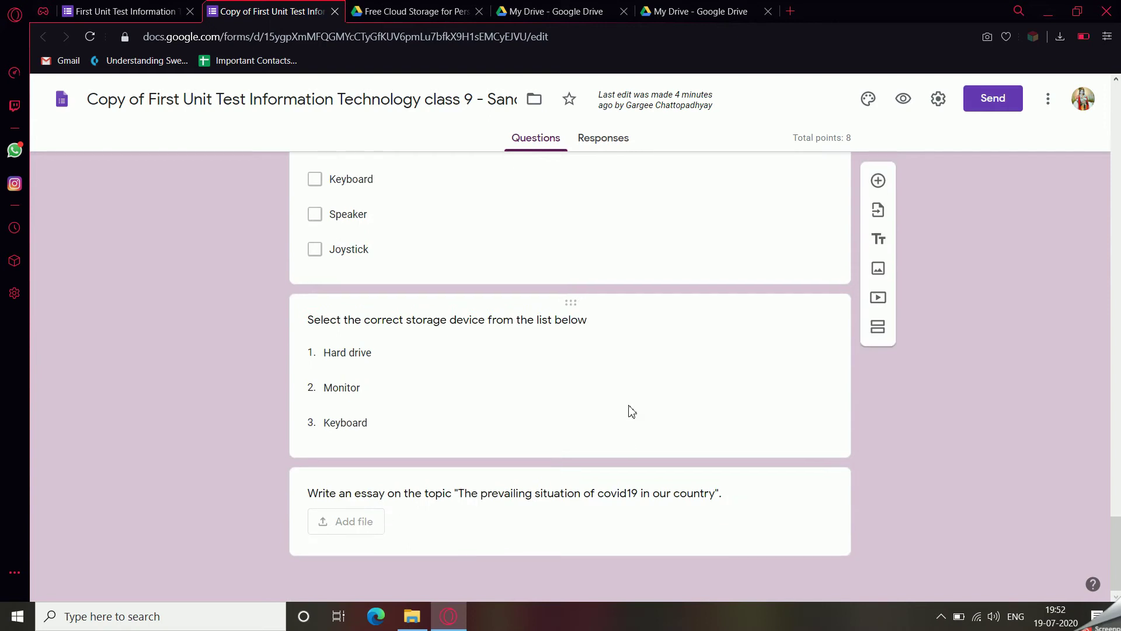
pyautogui.scroll(15, 630, 410)
pyautogui.scroll(8, 620, 428)
pyautogui.scroll(10, 619, 427)
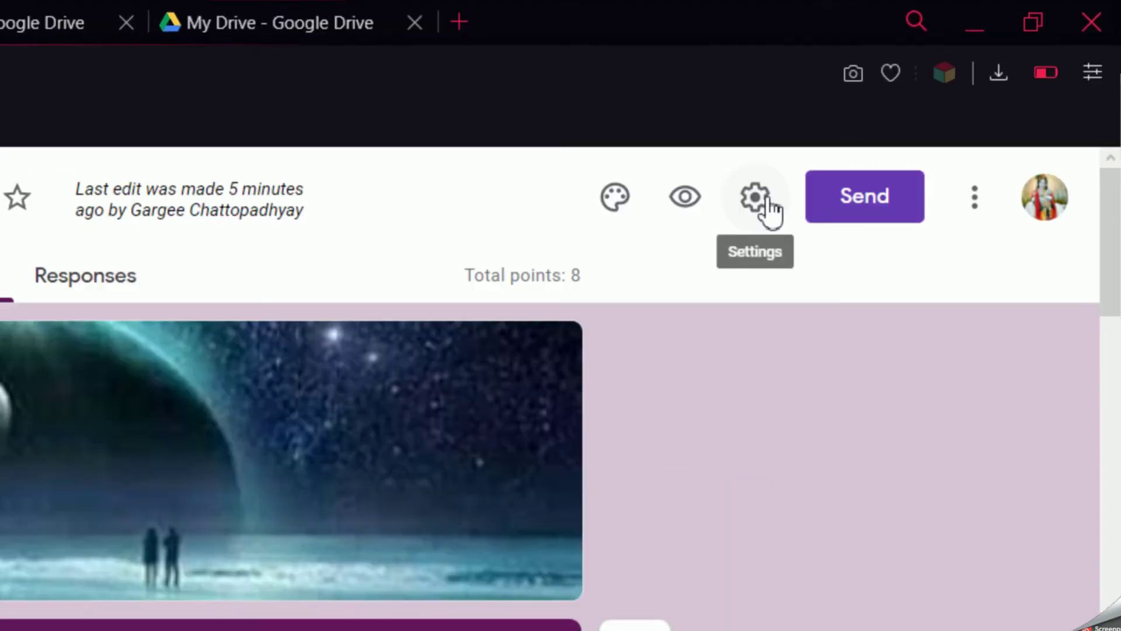
# Turn on Make this a quiz in the form's Quizzes settings.
pyautogui.click(767, 201)
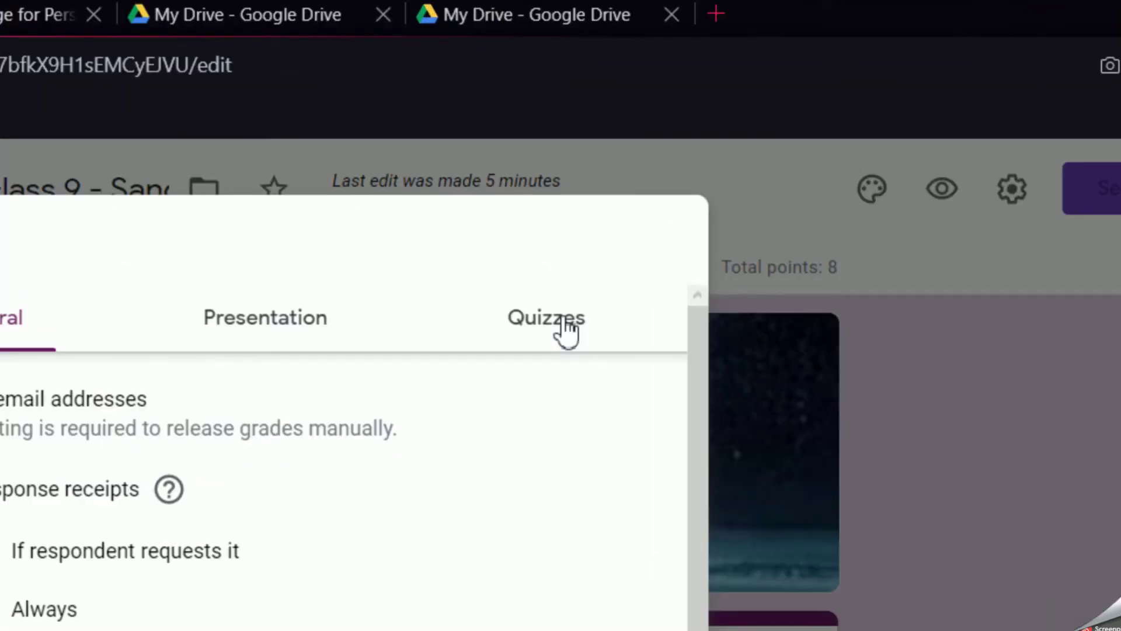
pyautogui.click(562, 319)
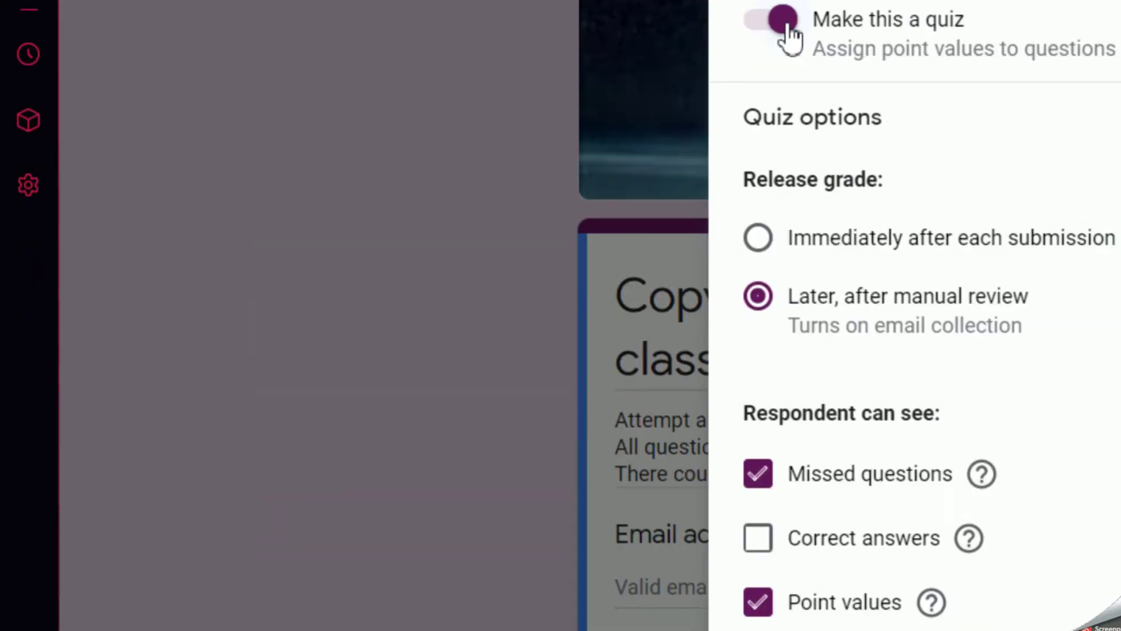
pyautogui.click(564, 316)
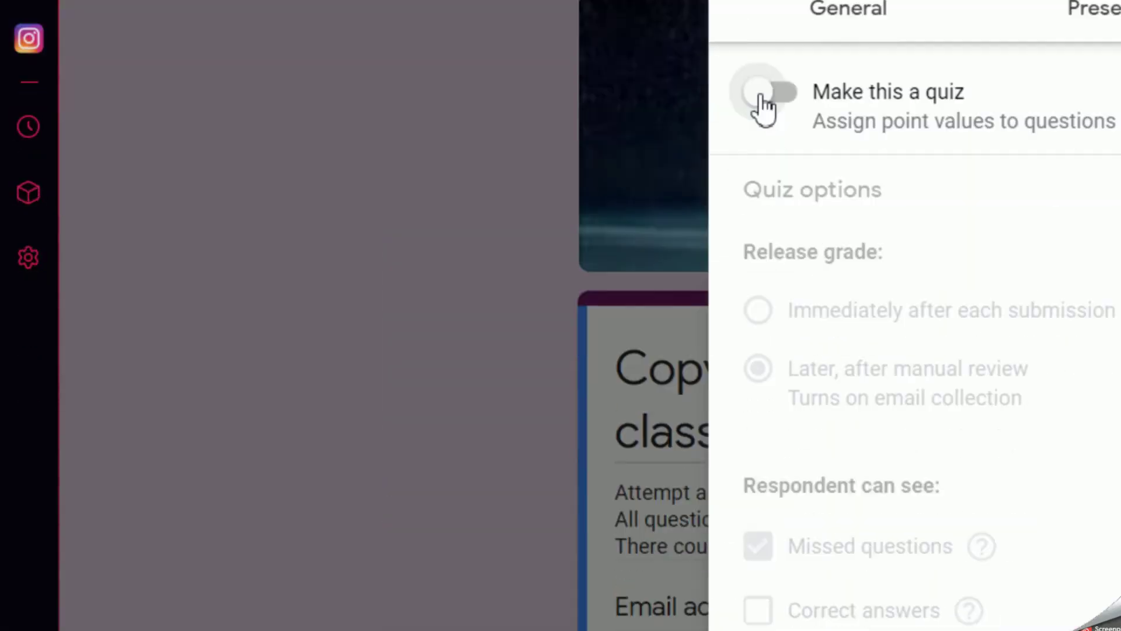
pyautogui.click(760, 96)
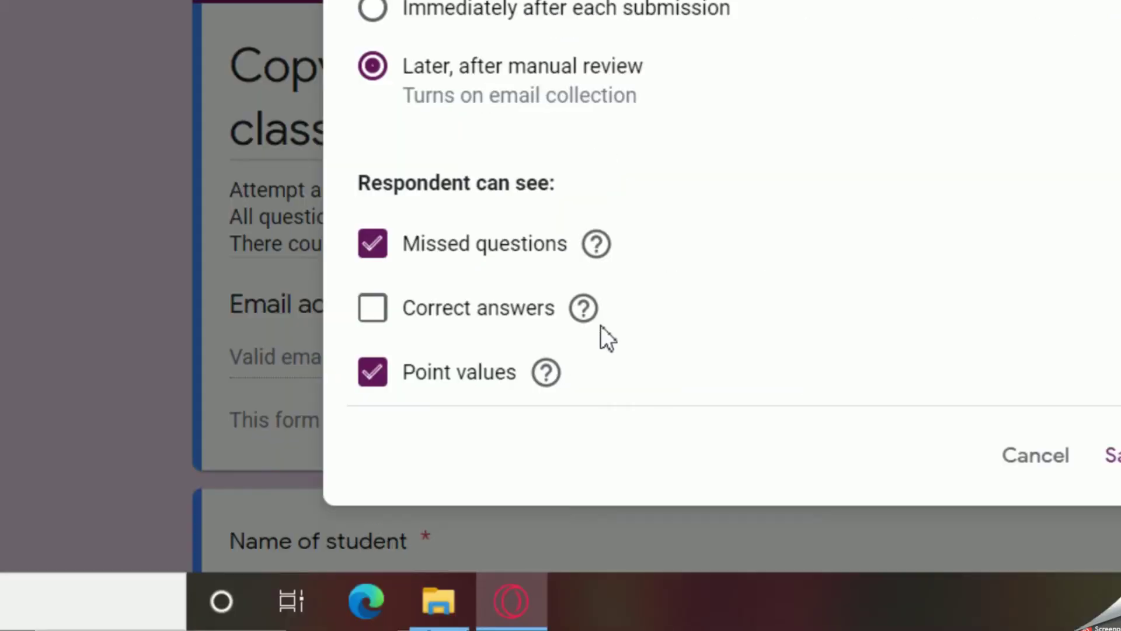
# Show respondents missed questions and point values, but keep correct answers hidden.
pyautogui.moveTo(601, 325)
pyautogui.click(386, 251)
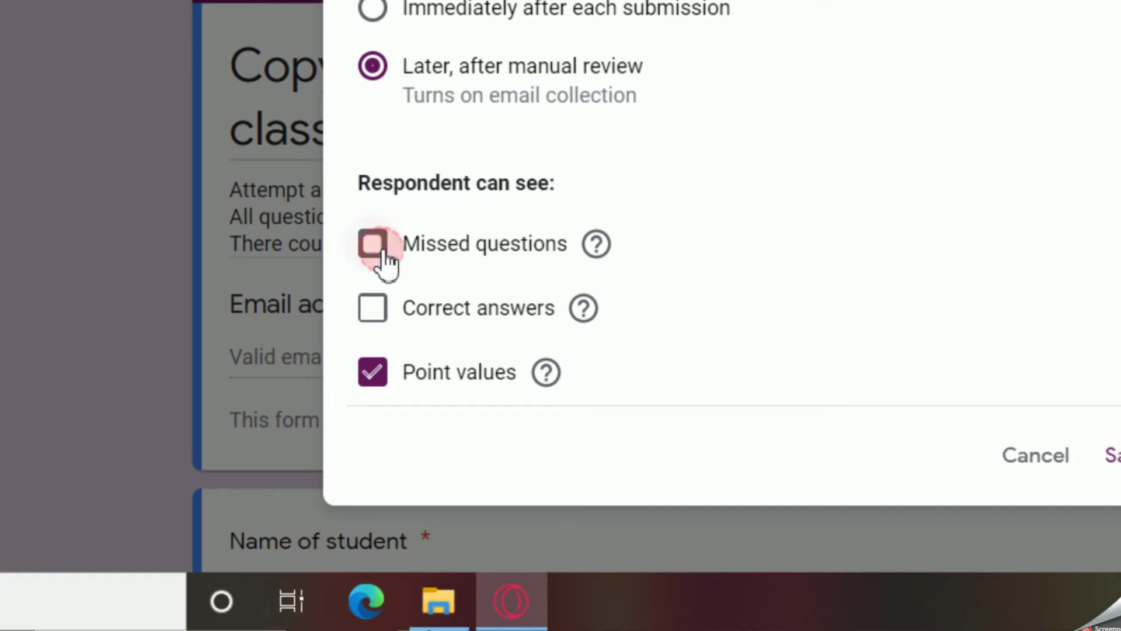
pyautogui.click(385, 251)
pyautogui.doubleClick(378, 378)
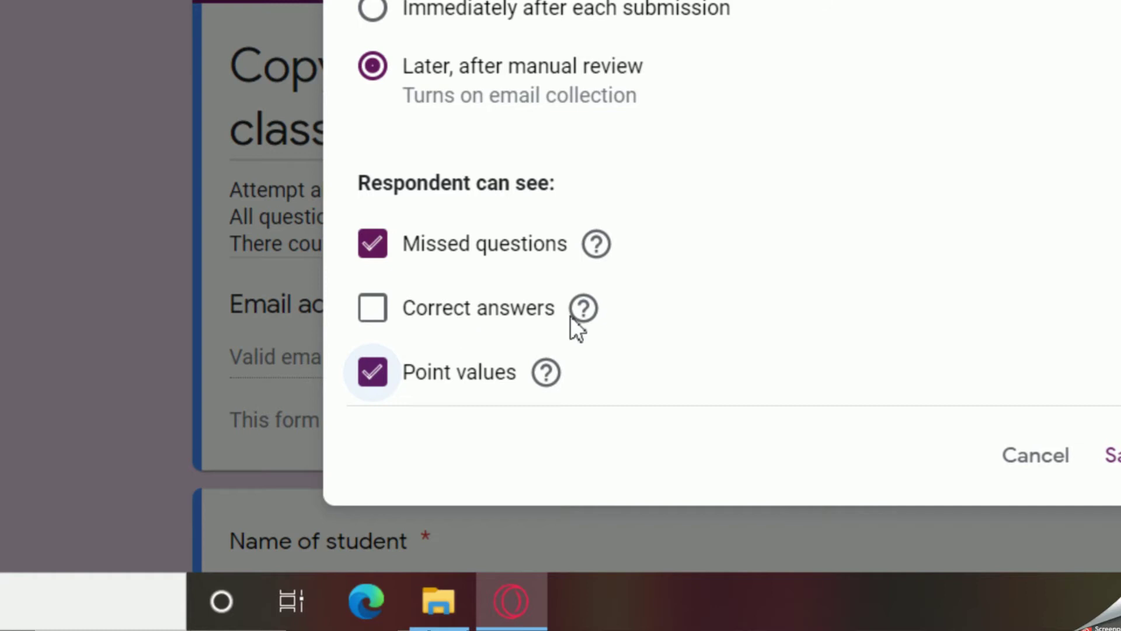
pyautogui.click(372, 321)
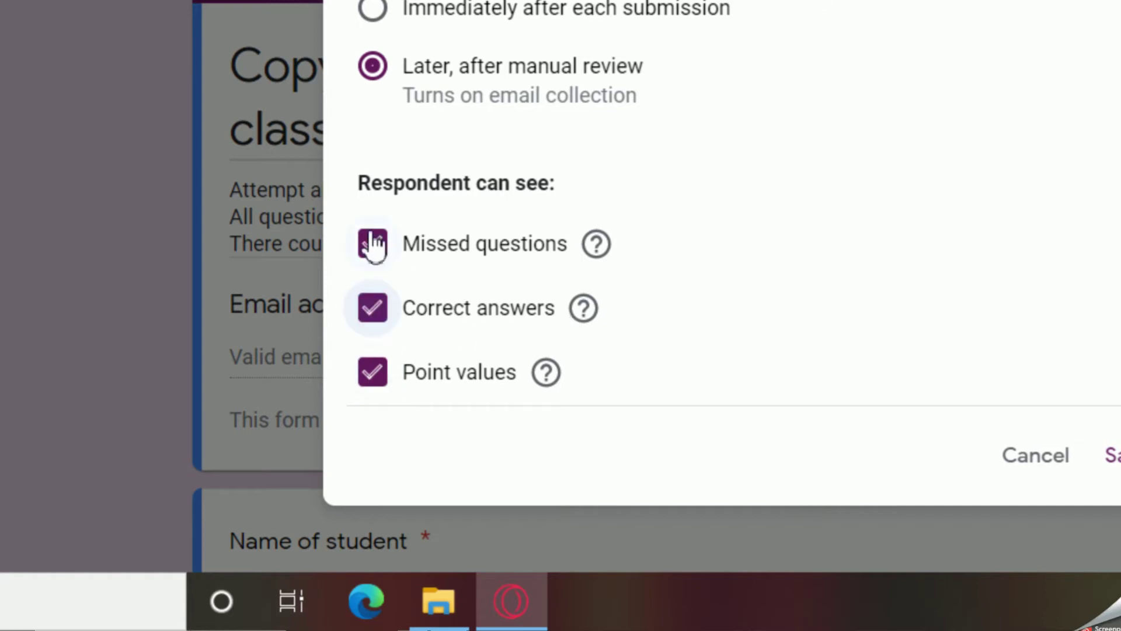
pyautogui.click(384, 311)
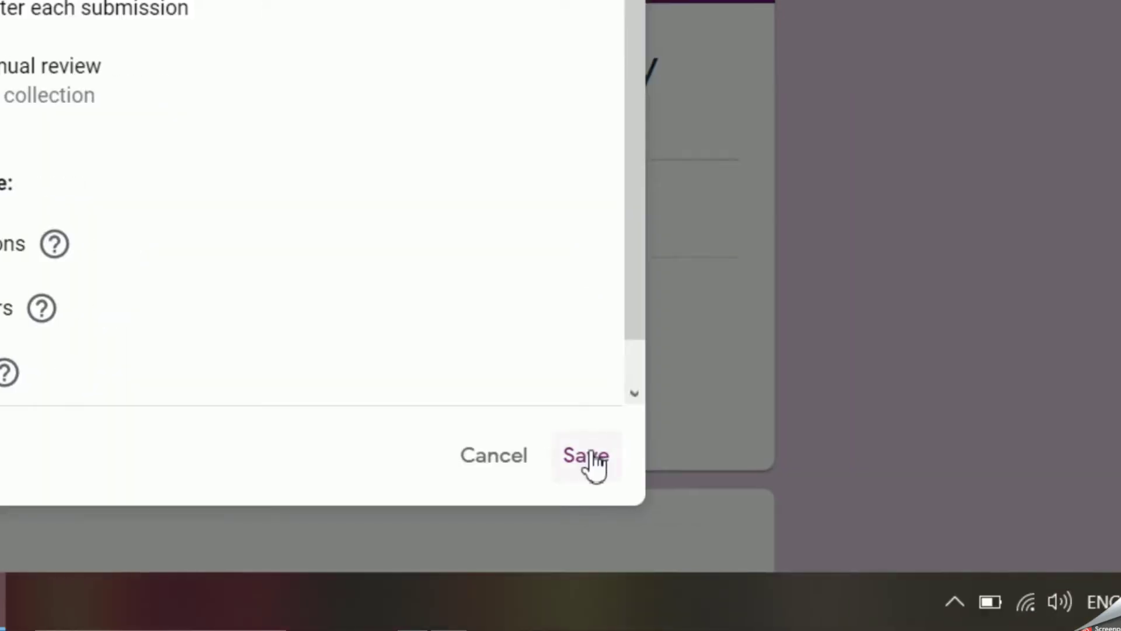
# Save the quiz settings, restore the File Upload folder, and copy the form's share link.
pyautogui.click(584, 455)
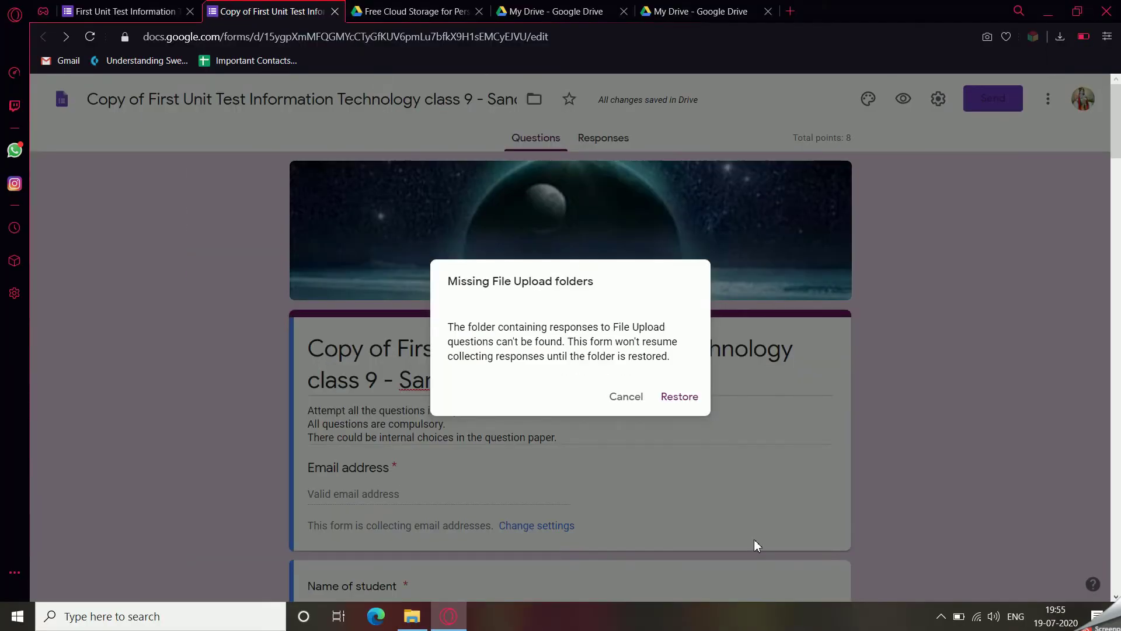
pyautogui.click(674, 398)
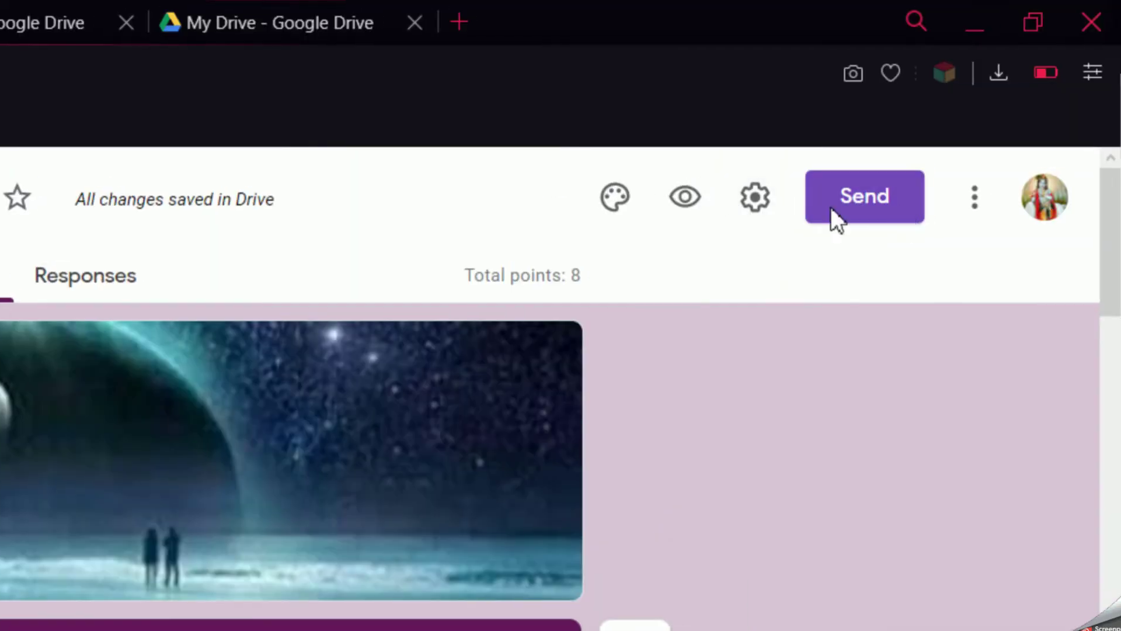
pyautogui.click(887, 213)
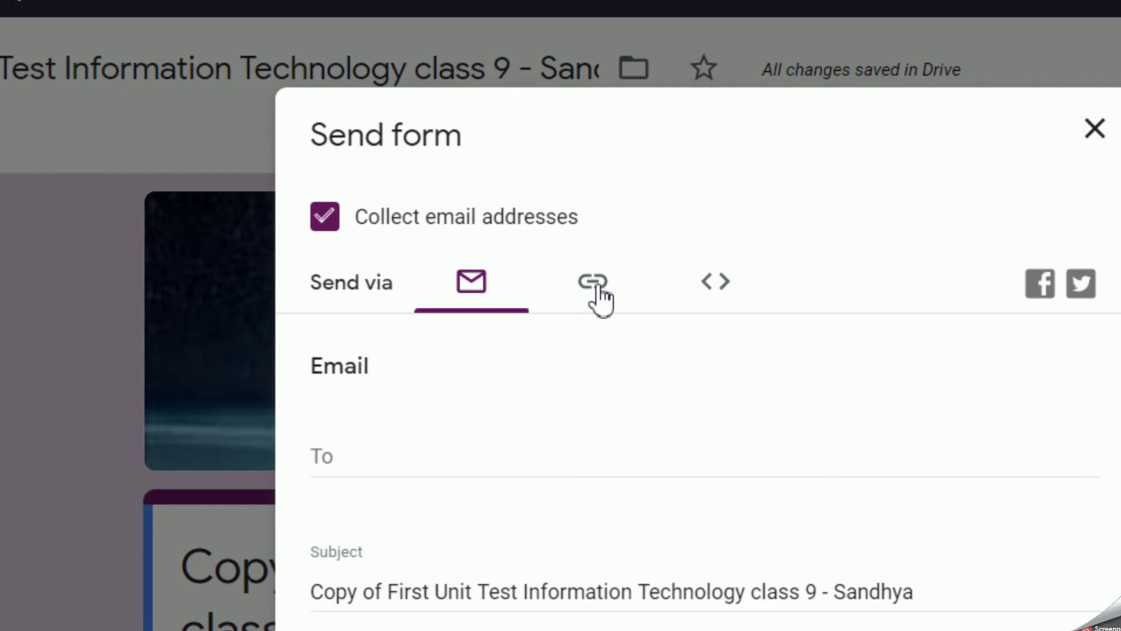
pyautogui.click(596, 286)
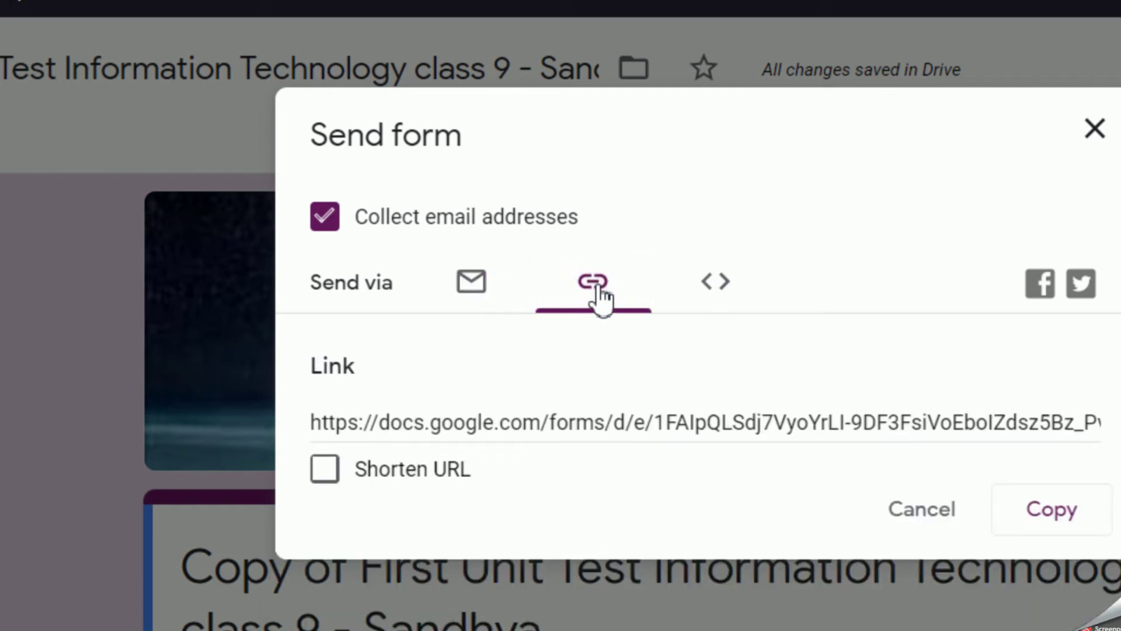
pyautogui.click(1042, 509)
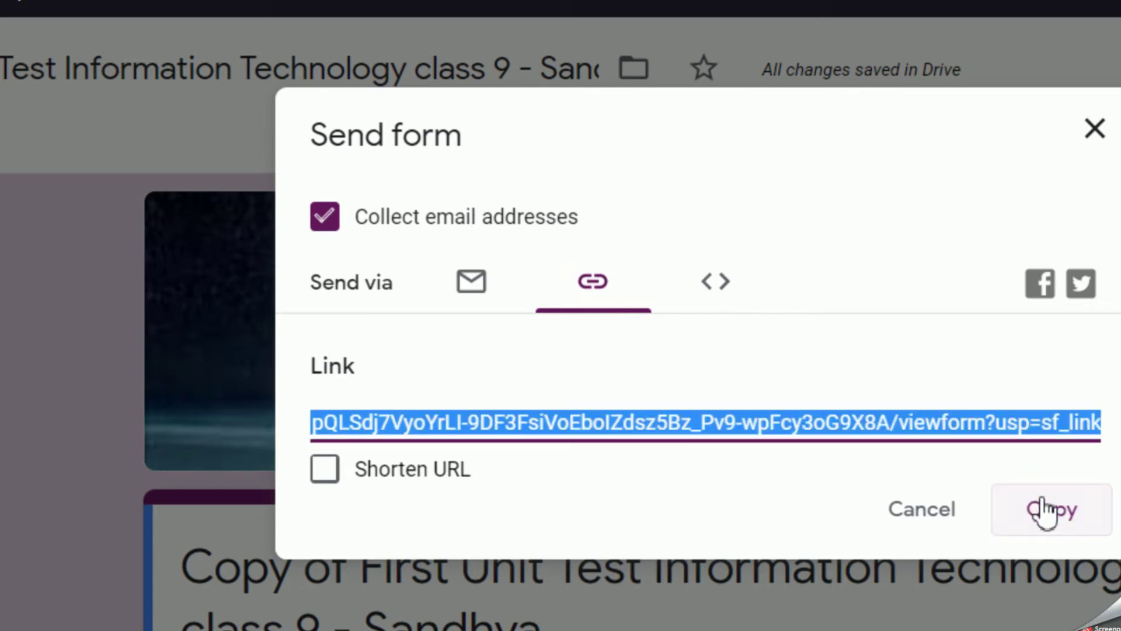
pyautogui.click(921, 511)
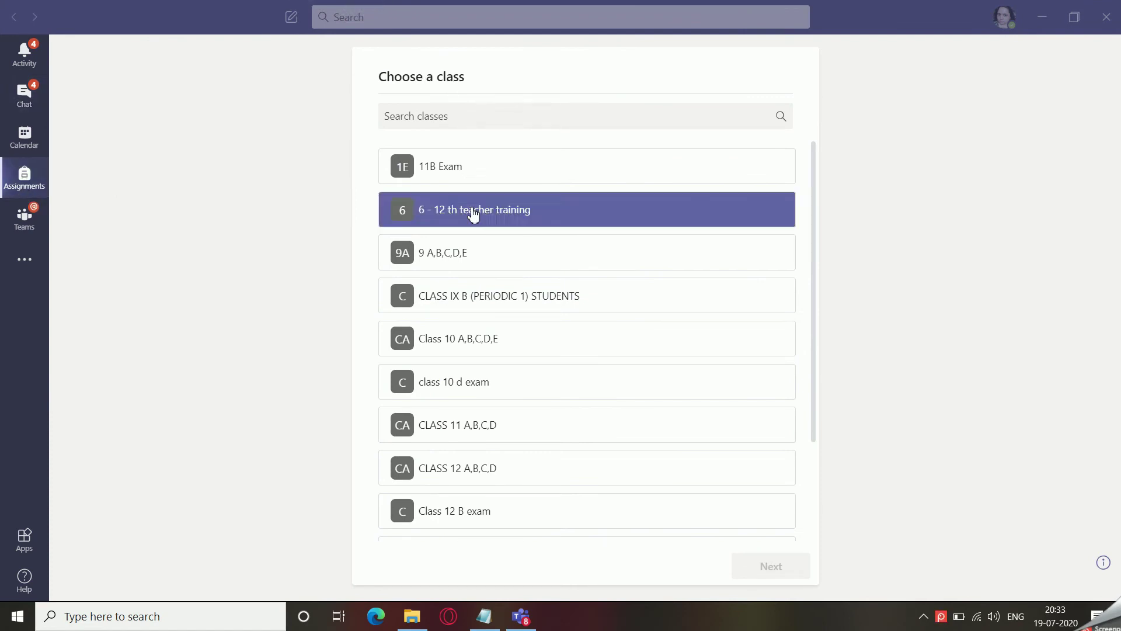
# Pick DEMO CLASS in Assignments and create a new assignment.
pyautogui.click(479, 296)
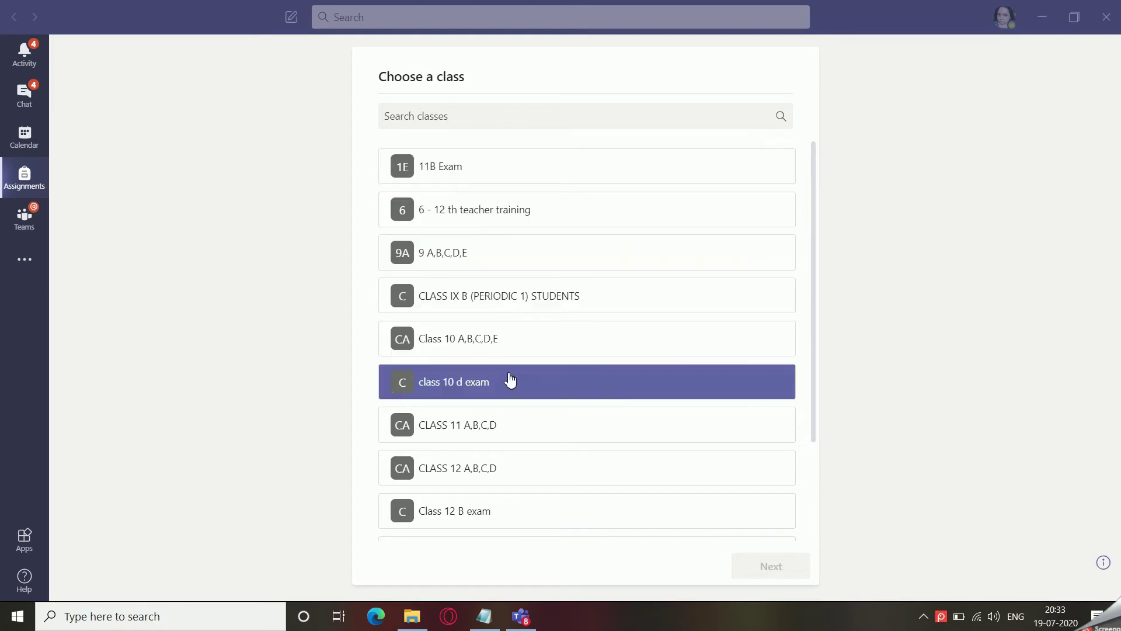
pyautogui.scroll(-2, 508, 380)
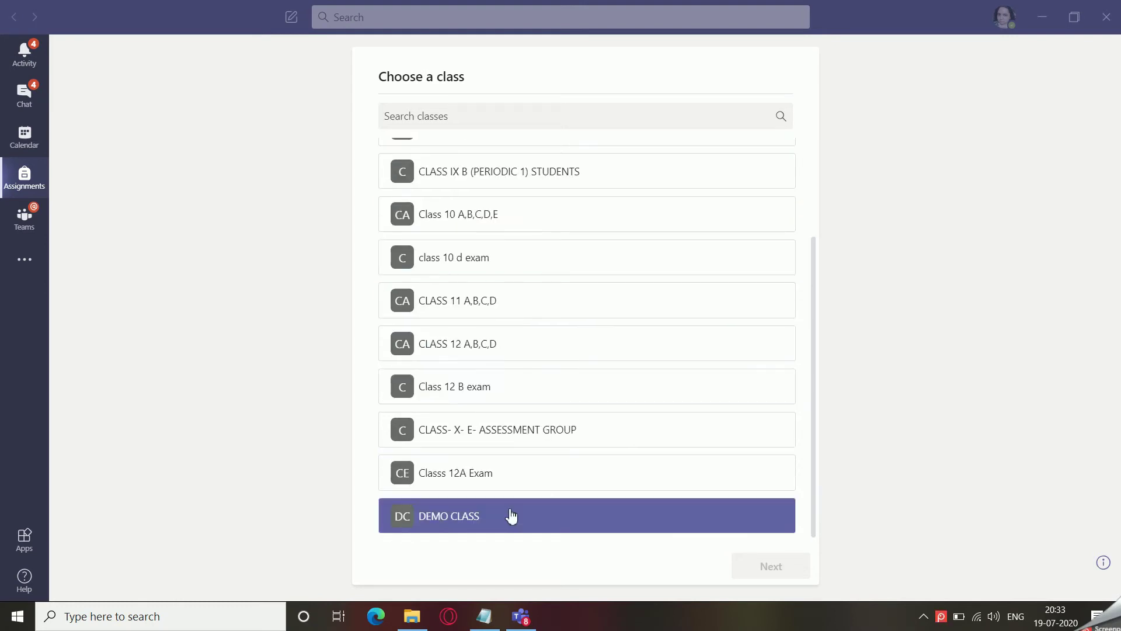
pyautogui.click(466, 519)
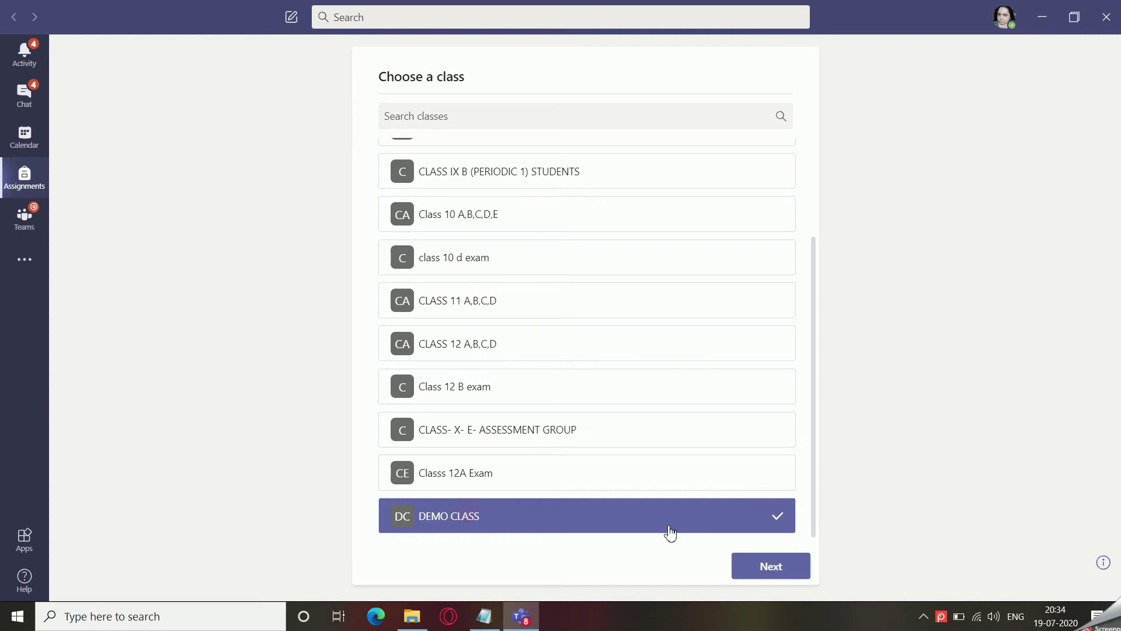
pyautogui.click(774, 568)
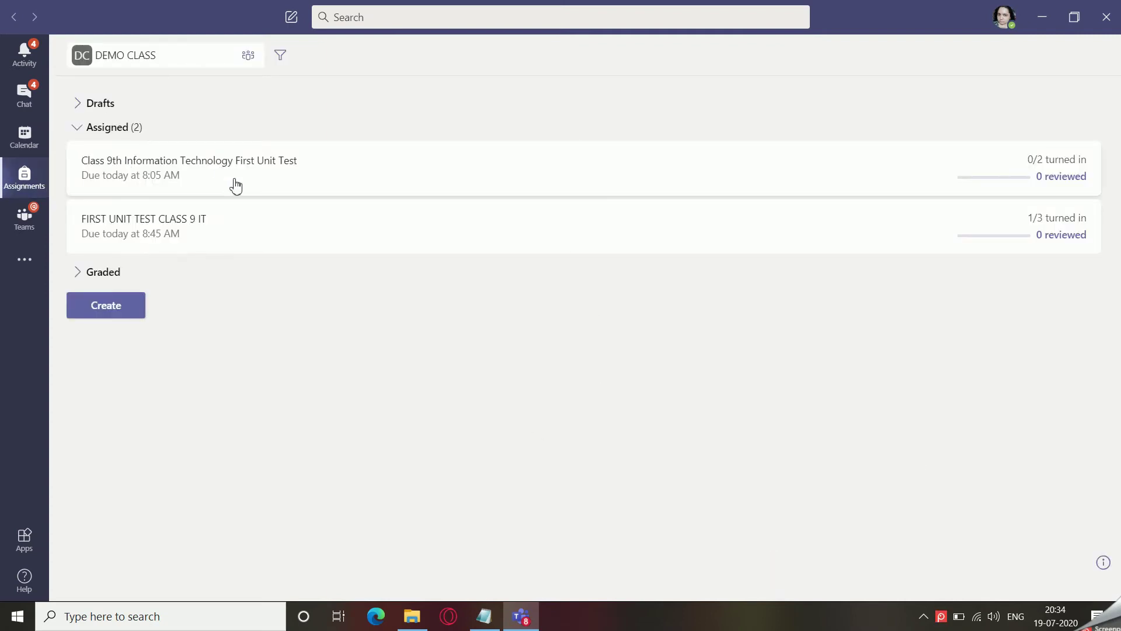
pyautogui.click(99, 308)
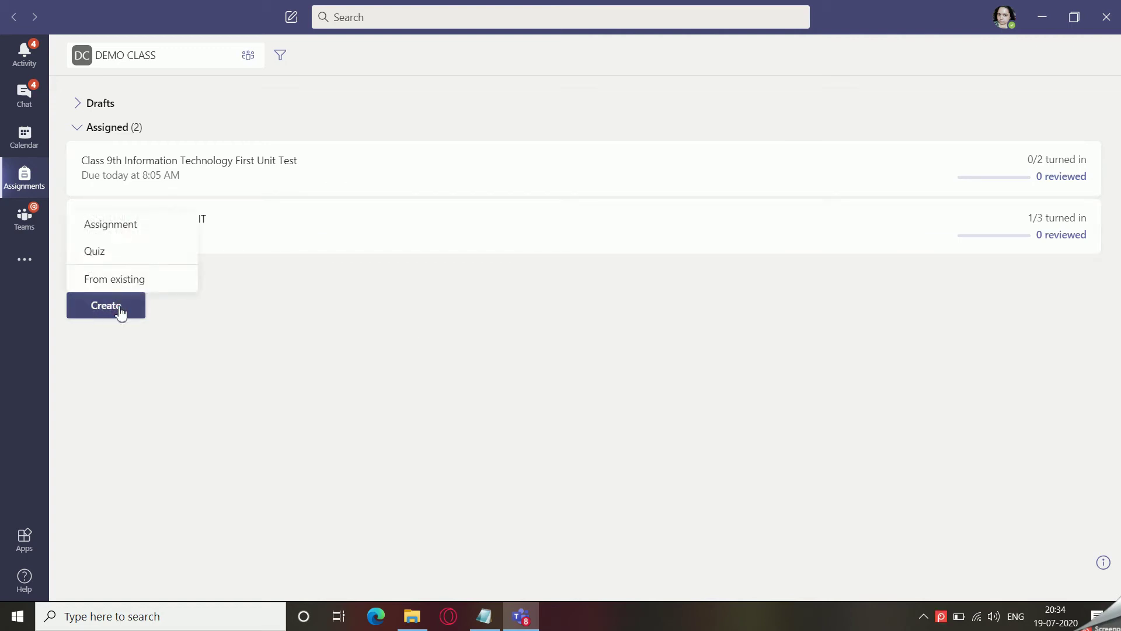
pyautogui.click(111, 224)
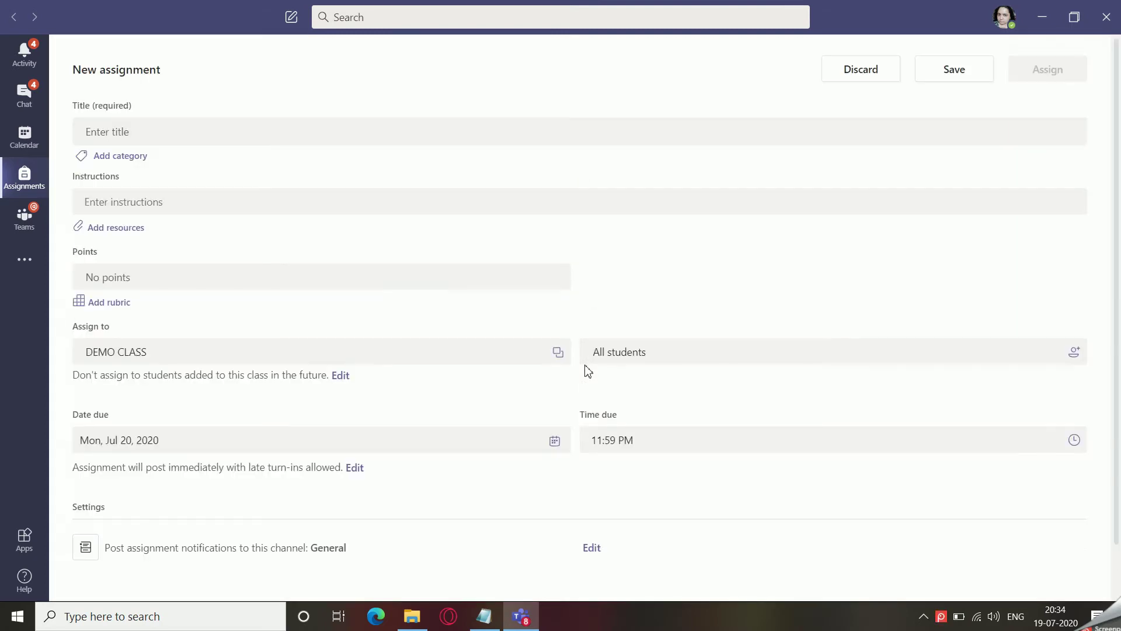
# Title the assignment 'Mock Unit Test - 2020-21 Information Tech. Class 9'.
pyautogui.click(223, 126)
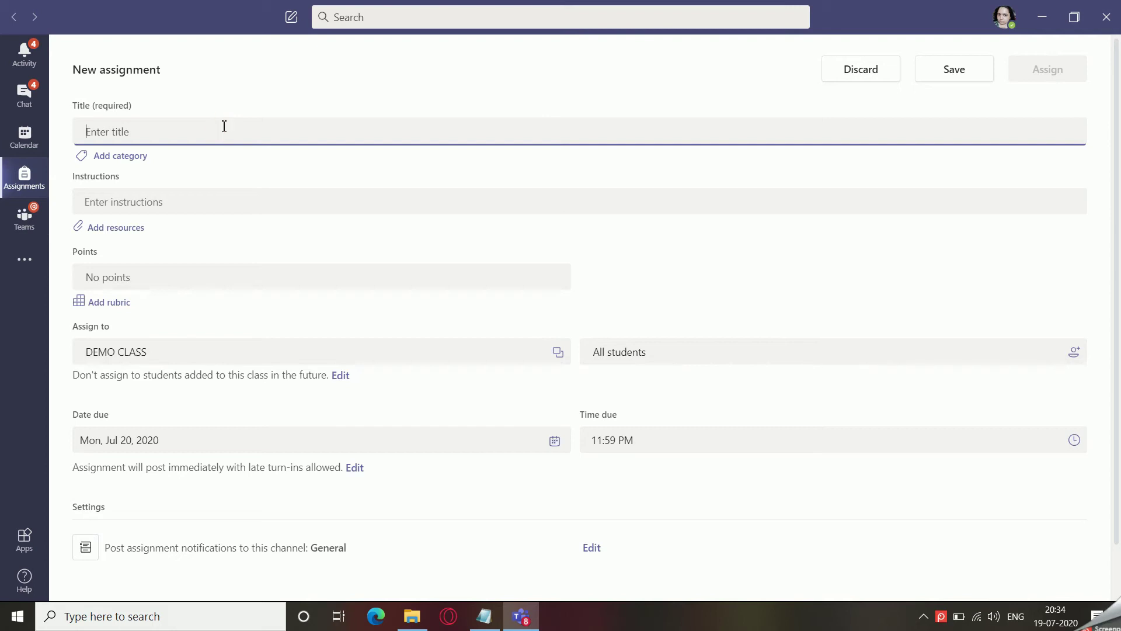
pyautogui.write('First')
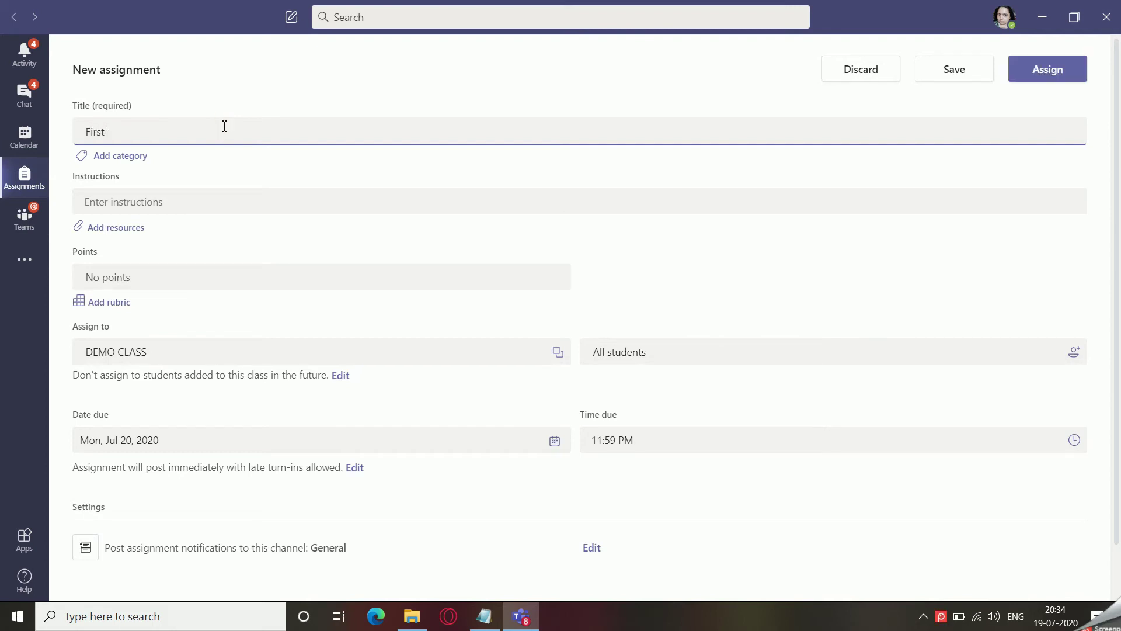
pyautogui.write(' Unit Test -')
pyautogui.press('BackSpace')
pyautogui.write('2020-')
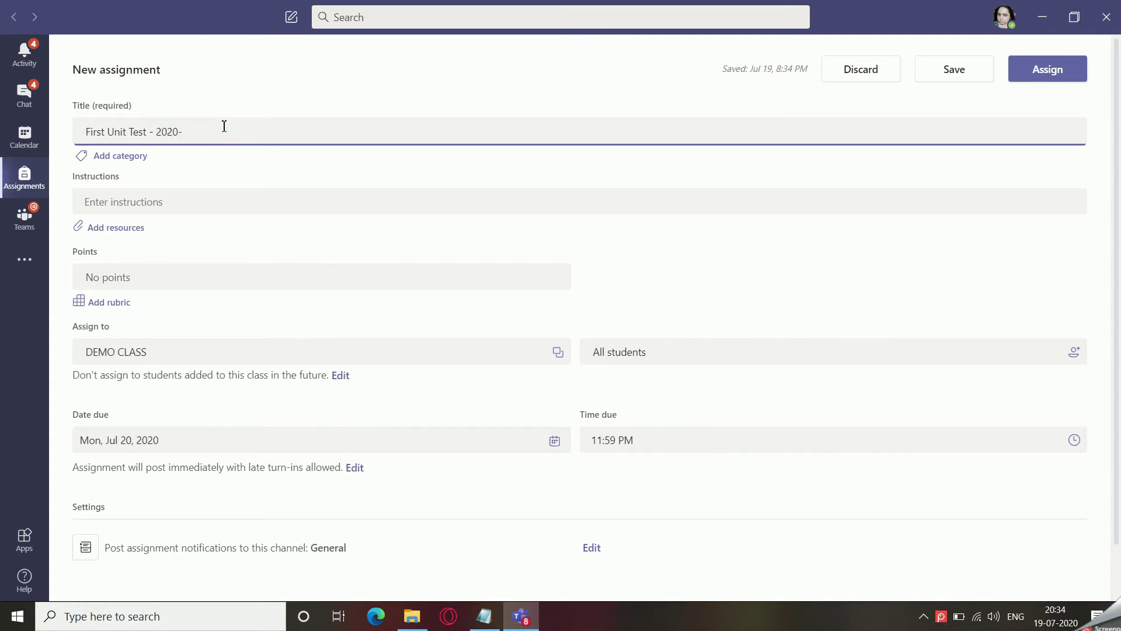
pyautogui.write('21')
pyautogui.write('Information TEch')
pyautogui.press('BackSpace')
pyautogui.press('BackSpace')
pyautogui.write('e')
pyautogui.write('argee')
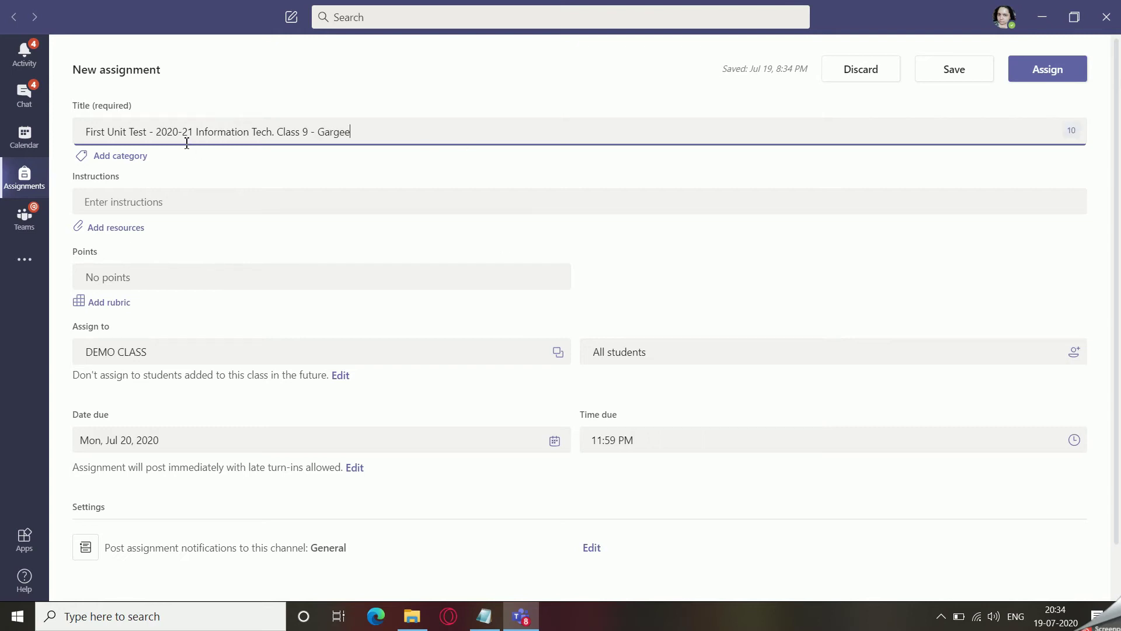
pyautogui.click(145, 134)
pyautogui.press('BackSpace')
pyautogui.press('BackSpace')
pyautogui.press('BackSpace')
pyautogui.press('BackSpace')
pyautogui.press('BackSpace')
pyautogui.press('BackSpace')
pyautogui.press('BackSpace')
pyautogui.press('BackSpace')
pyautogui.press('BackSpace')
pyautogui.press('BackSpace')
pyautogui.press('BackSpace')
pyautogui.press('BackSpace')
pyautogui.press('BackSpace')
pyautogui.press('BackSpace')
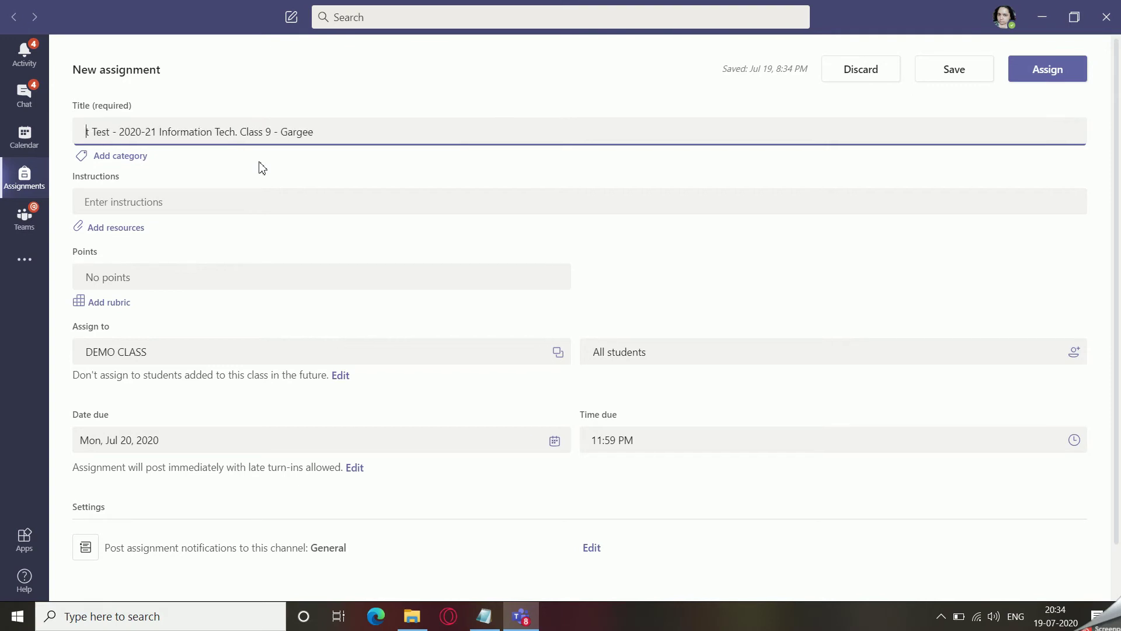
pyautogui.write('Mock Unit')
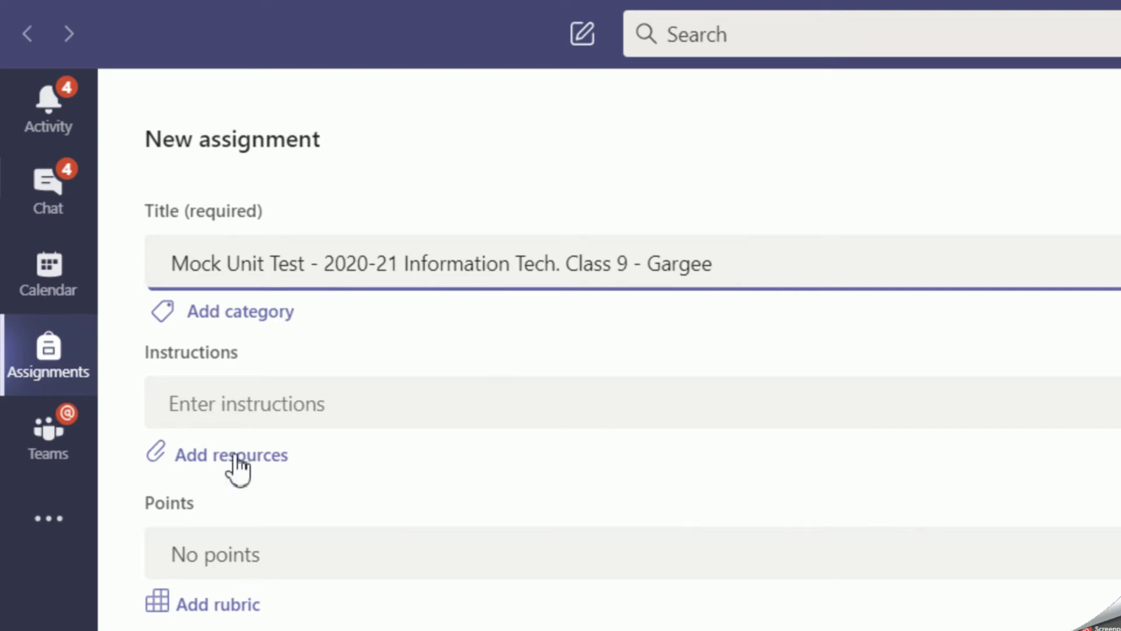
# Enter instructions: 'Kindly attempt all the questions. All questions are compulsory. Kindly submit the form before the closing time.'.
pyautogui.click(218, 403)
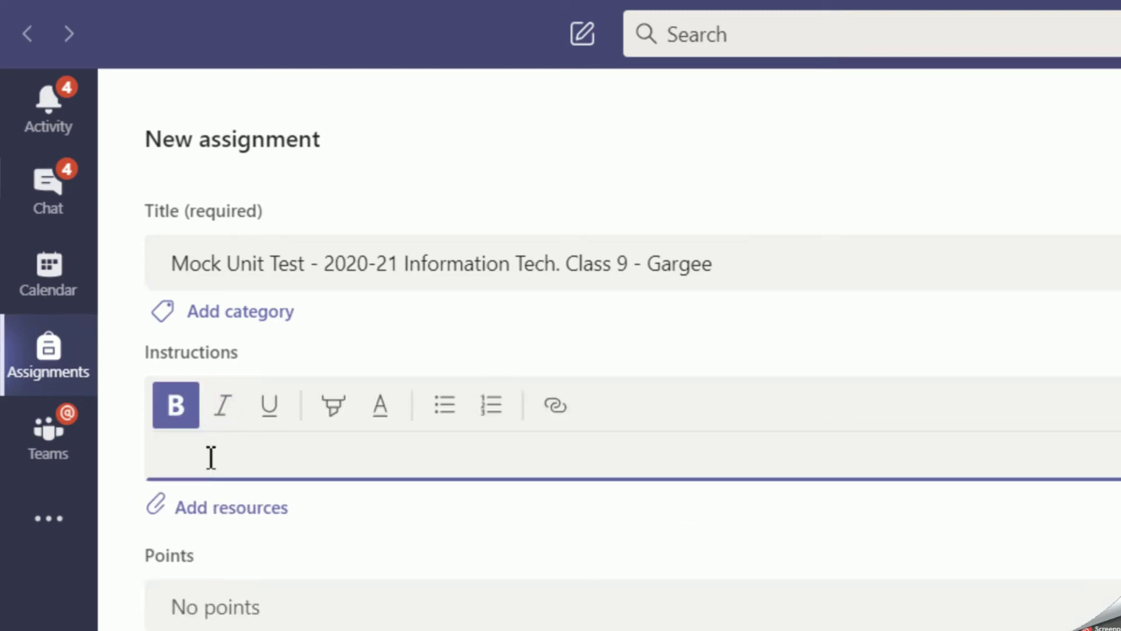
pyautogui.write('Kind')
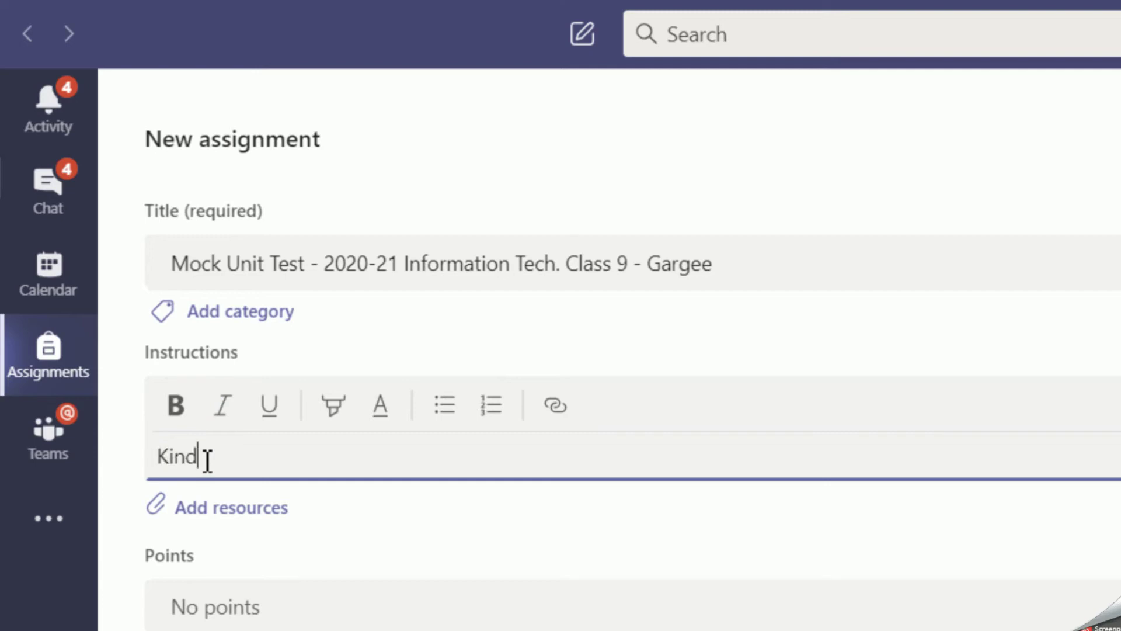
pyautogui.write('ly attempt all the qu')
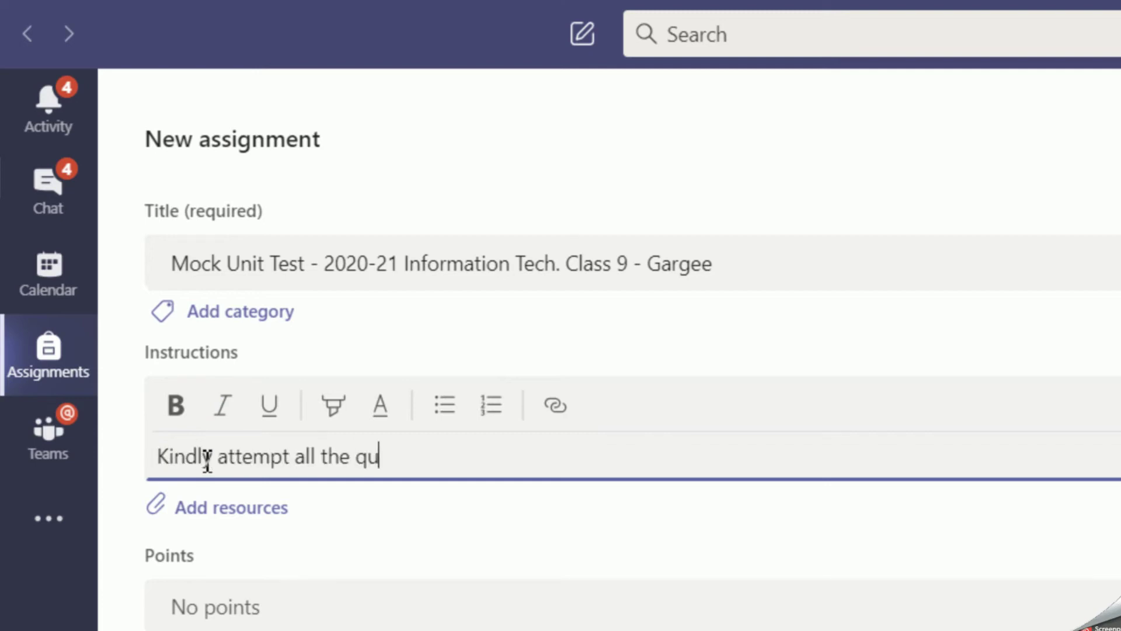
pyautogui.write('estions.')
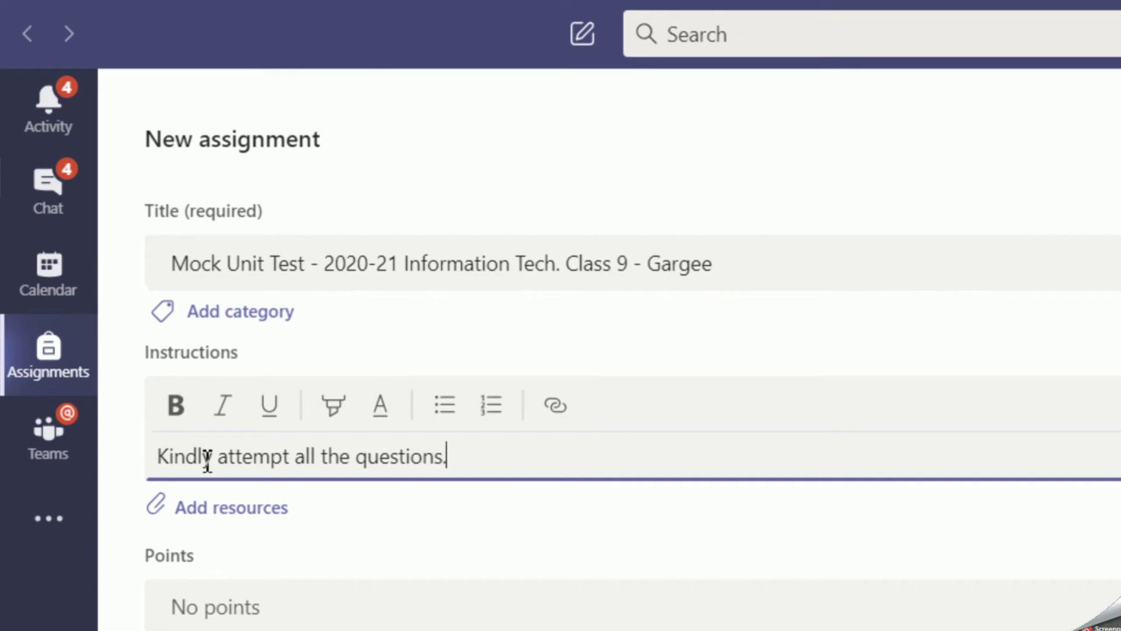
pyautogui.write(' All qu')
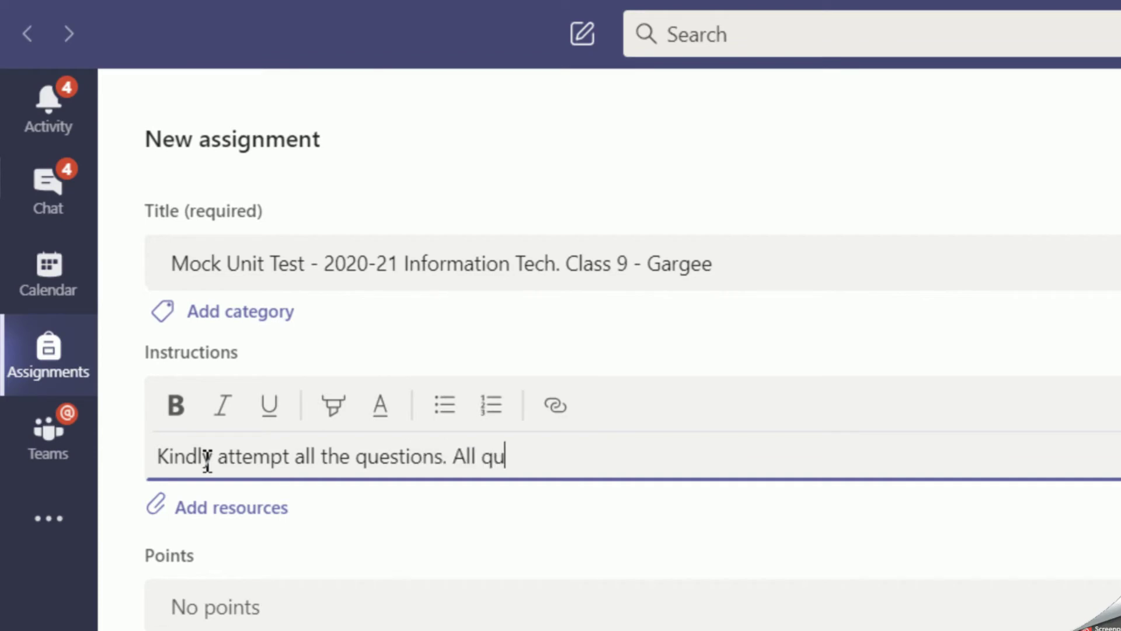
pyautogui.write('estions are com')
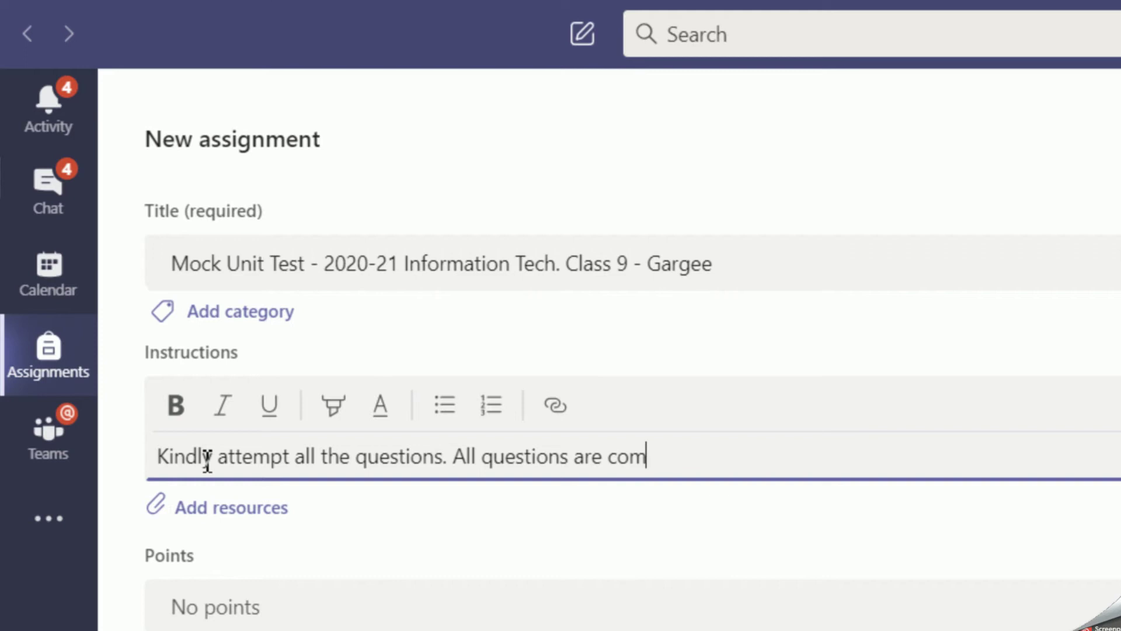
pyautogui.write('pulsory, K')
pyautogui.press('BackSpace')
pyautogui.press('BackSpace')
pyautogui.write('Kindl')
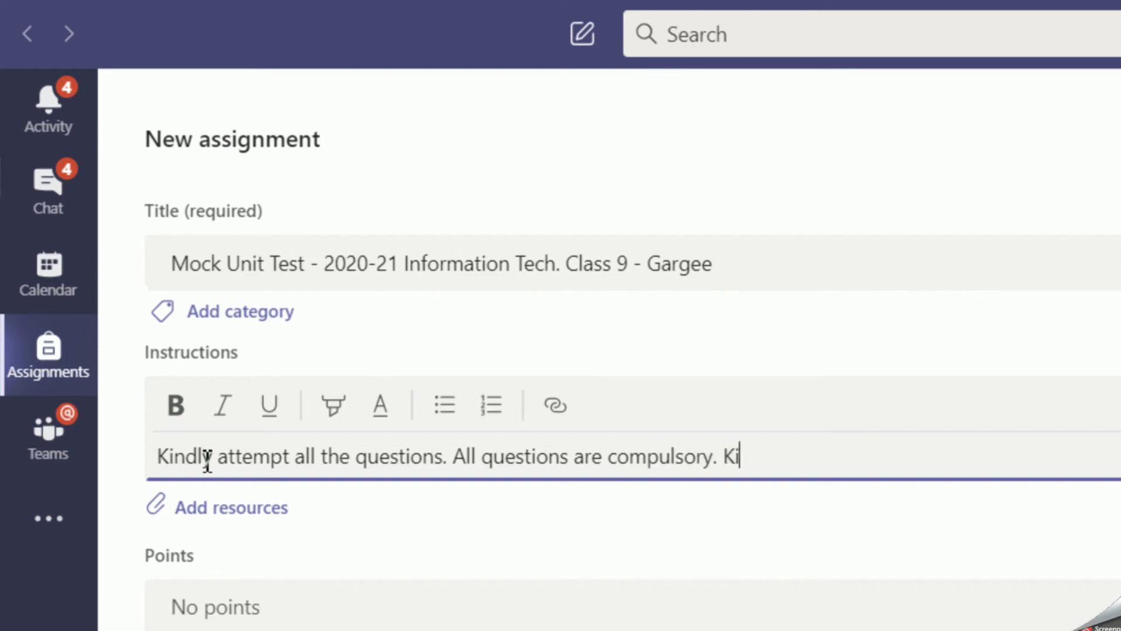
pyautogui.write('y submit the')
pyautogui.press('BackSpace')
pyautogui.write('is qu')
pyautogui.press('BackSpace')
pyautogui.press('BackSpace')
pyautogui.press('BackSpace')
pyautogui.press('BackSpace')
pyautogui.press('BackSpace')
pyautogui.write('e form be')
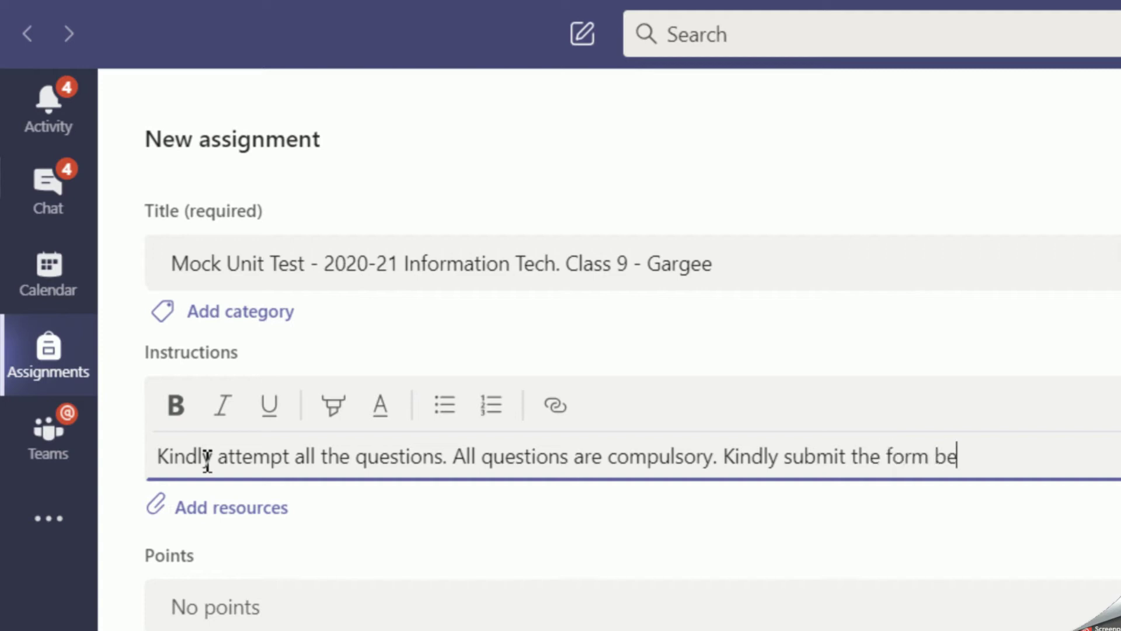
pyautogui.write('fore the')
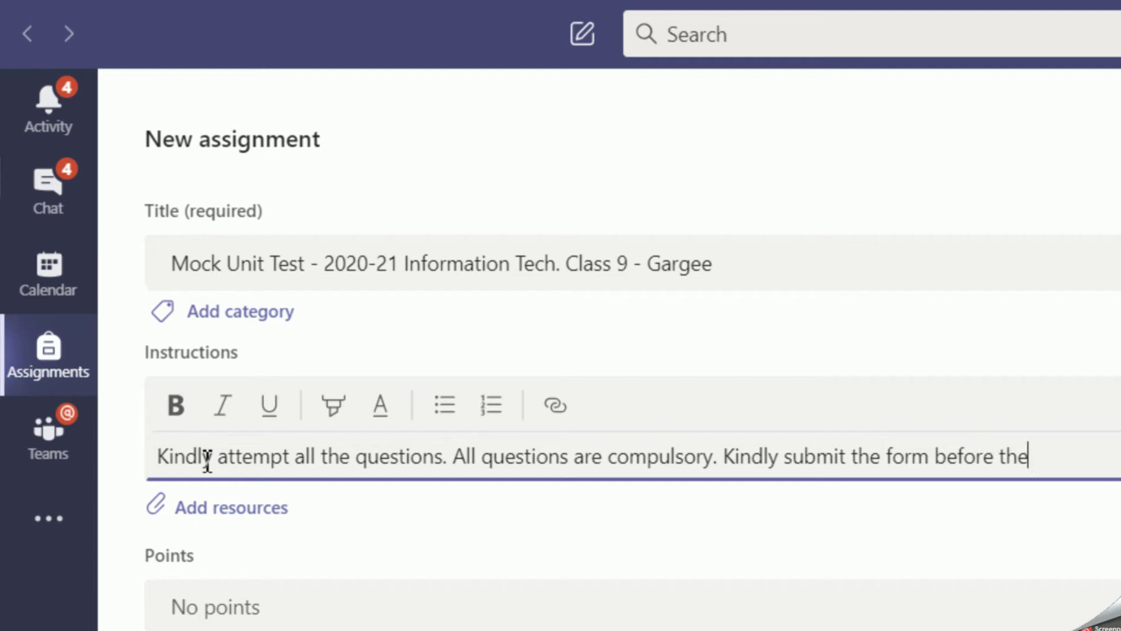
pyautogui.write('en')
pyautogui.press('BackSpace')
pyautogui.press('BackSpace')
pyautogui.write('clodin')
pyautogui.press('BackSpace')
pyautogui.press('BackSpace')
pyautogui.press('BackSpace')
pyautogui.write('ding')
pyautogui.press('BackSpace')
pyautogui.press('BackSpace')
pyautogui.press('BackSpace')
pyautogui.press('BackSpace')
pyautogui.write('sing tim')
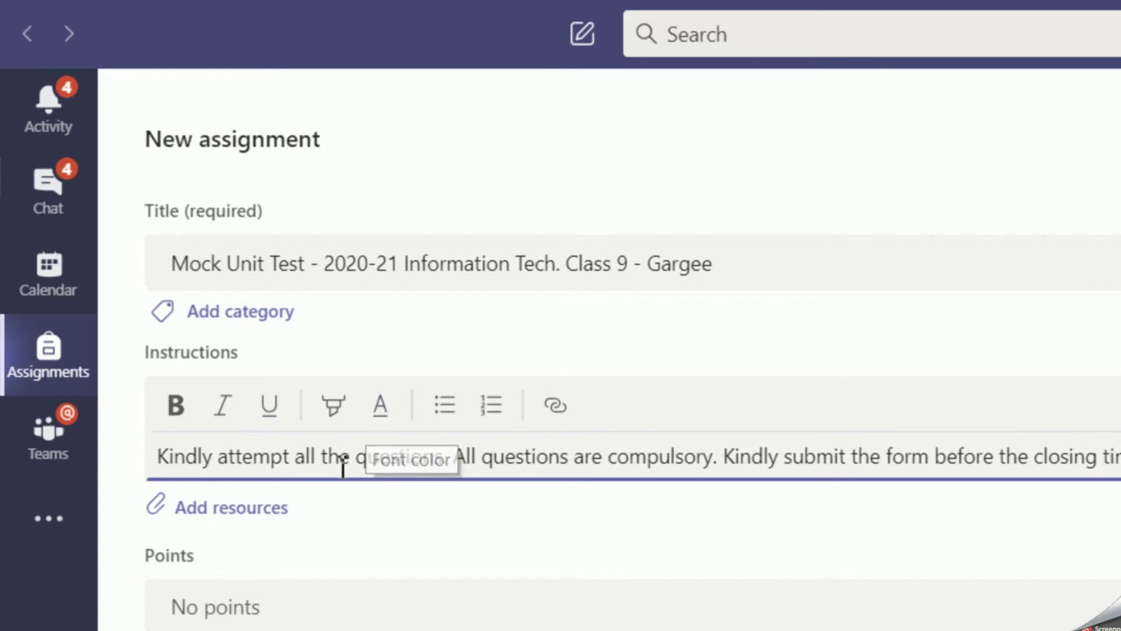
# Format 'Kindly submit the form before the closing time.' as bold red text with yellow highlight.
pyautogui.moveTo(724, 456); pyautogui.dragTo(1120, 461)
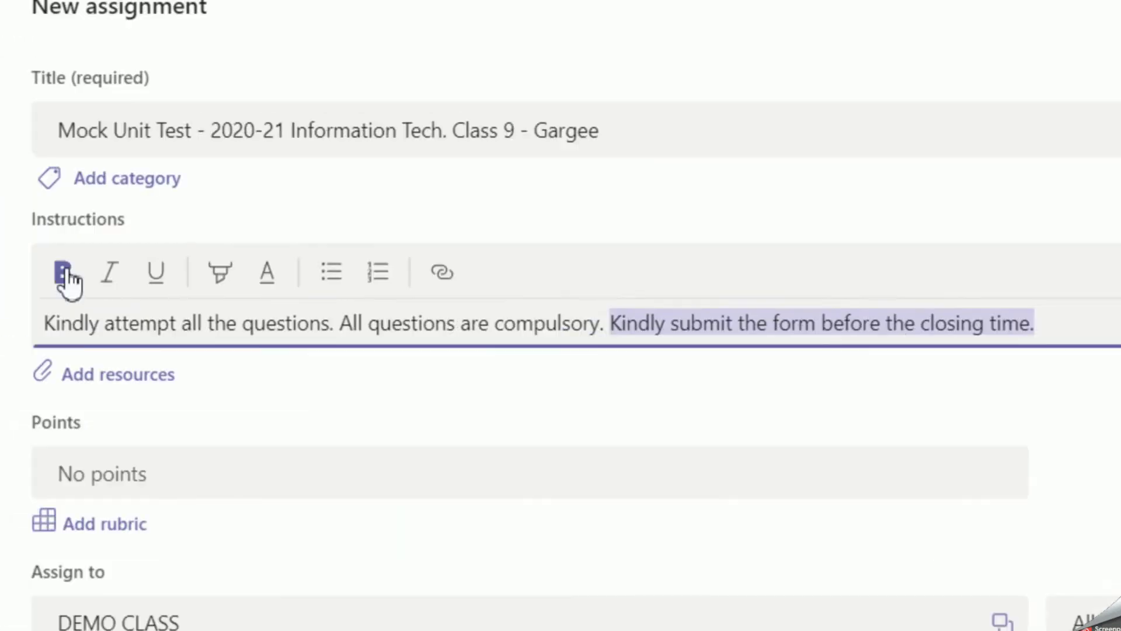
pyautogui.click(63, 272)
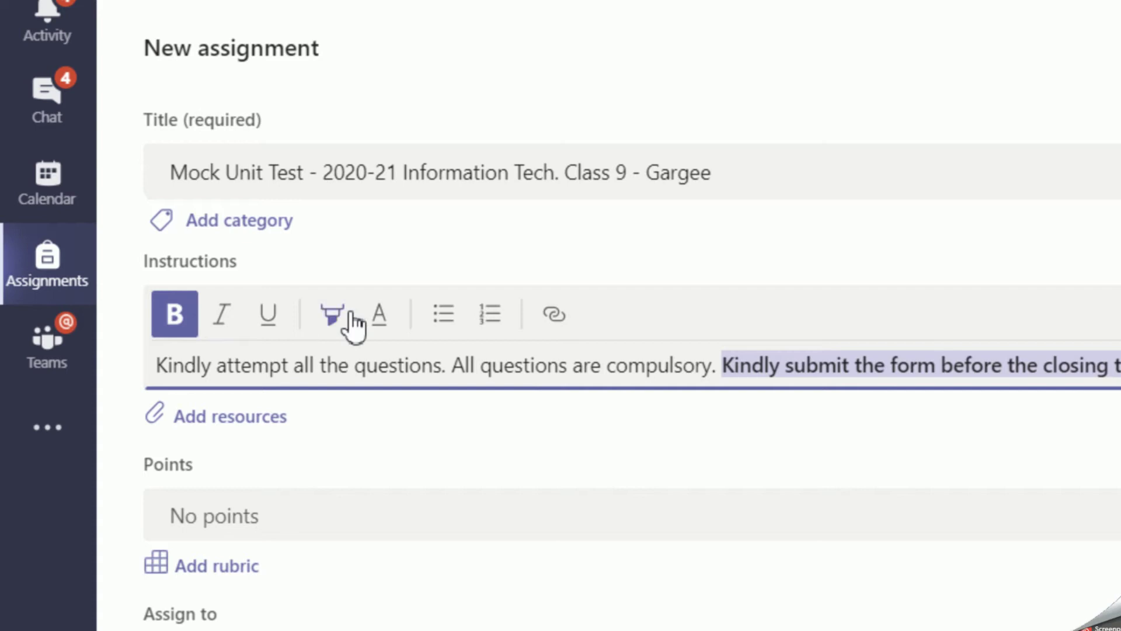
pyautogui.click(380, 327)
pyautogui.click(439, 384)
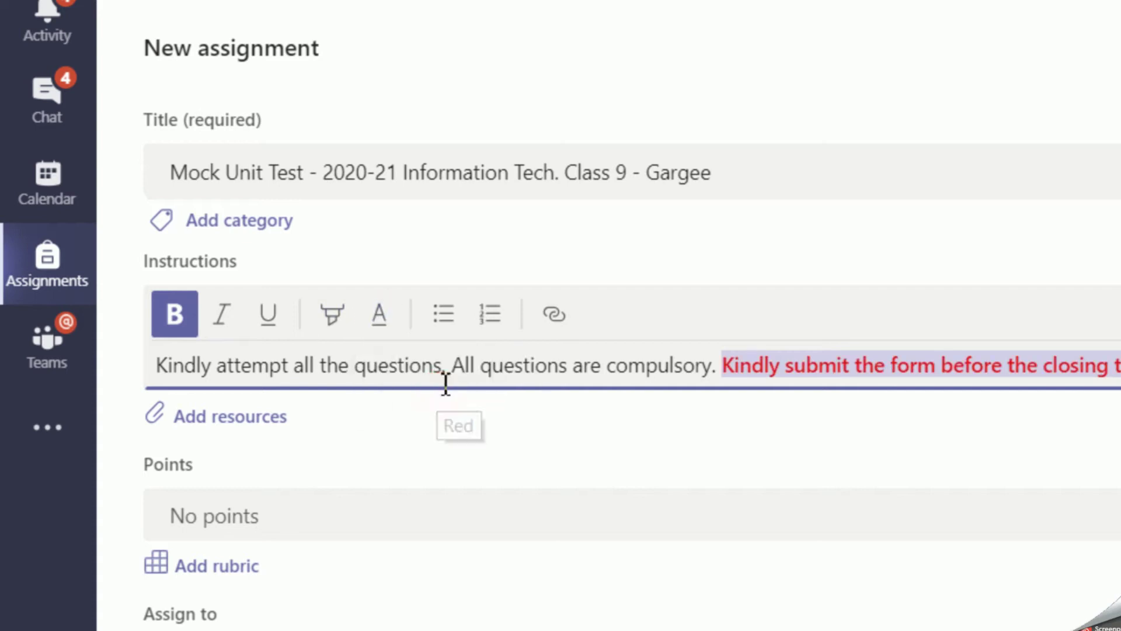
pyautogui.click(330, 320)
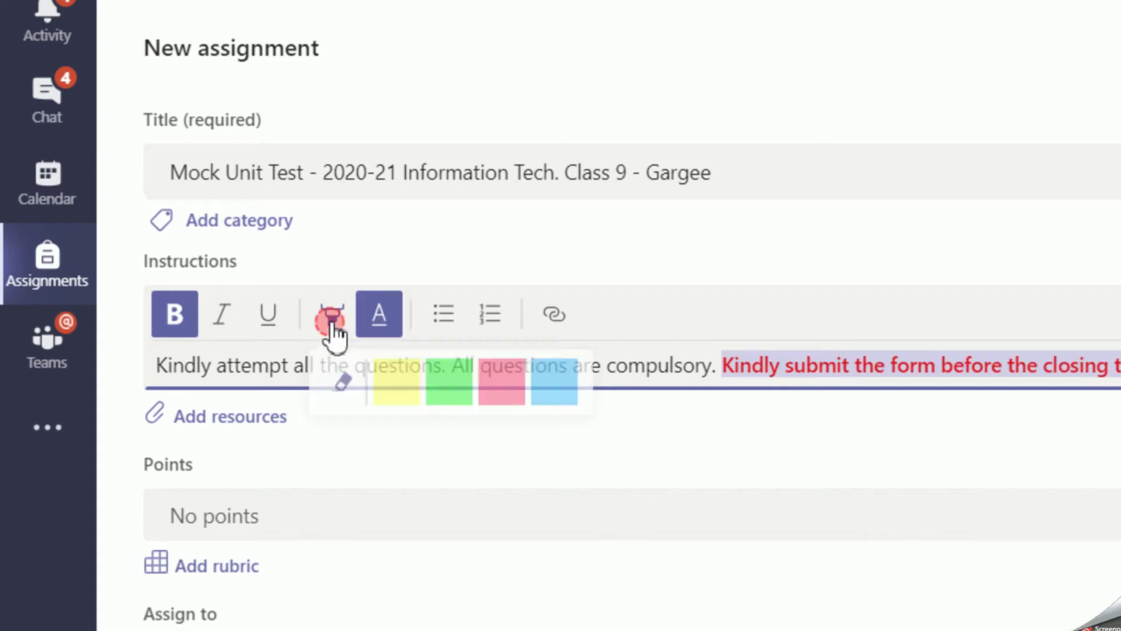
pyautogui.click(388, 391)
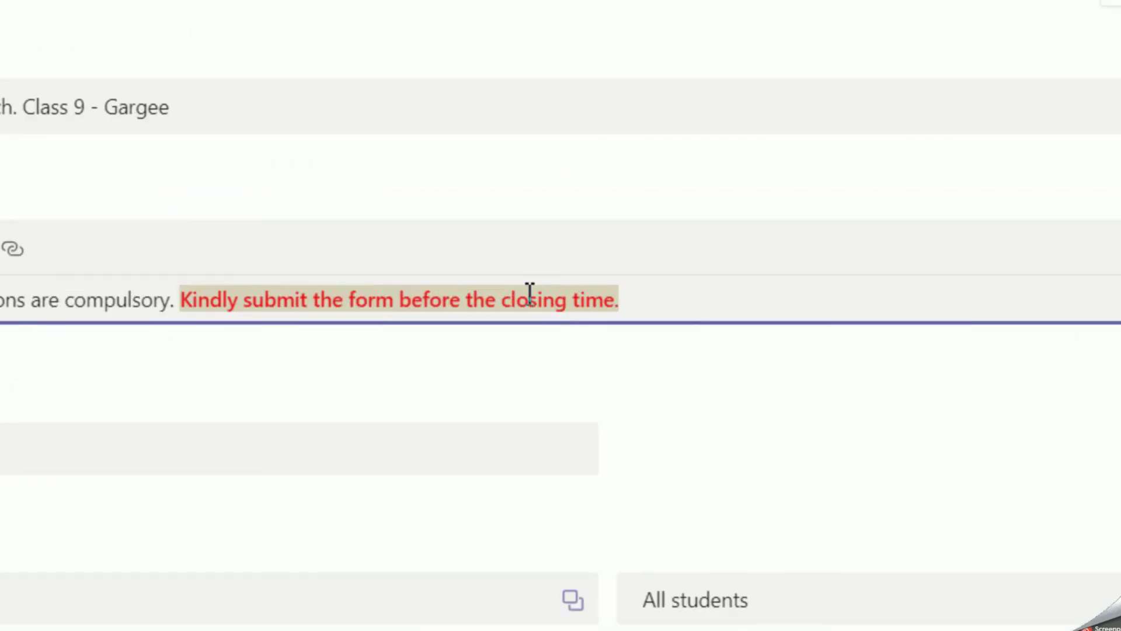
pyautogui.click(639, 301)
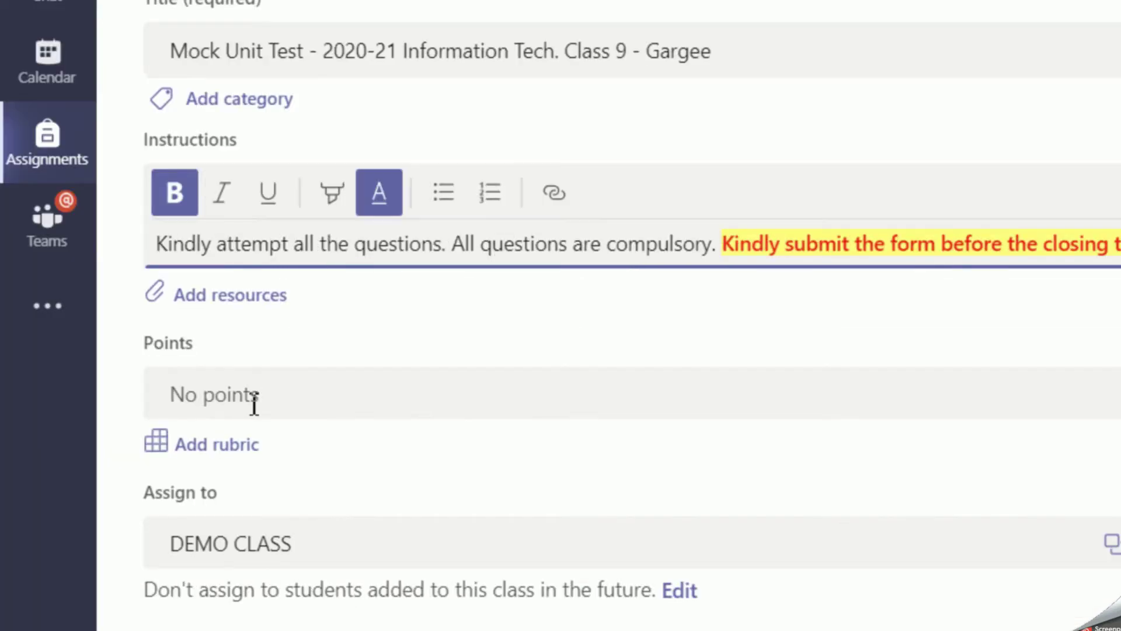
# Give the assignment 25 points and also assign it to students added to the class in the future.
pyautogui.click(17, 449)
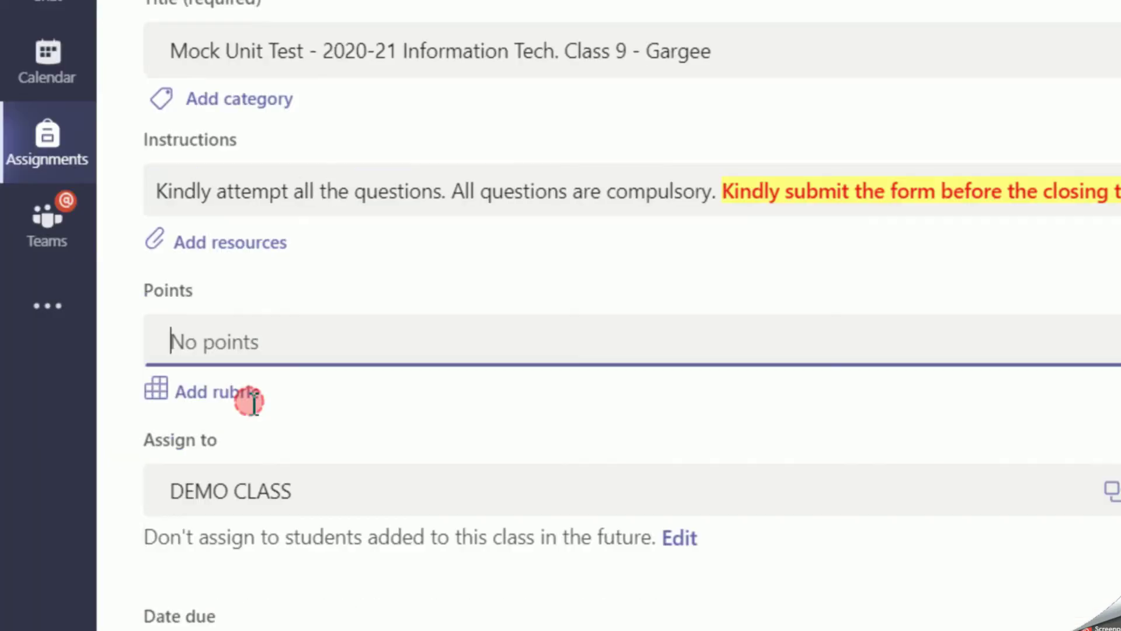
pyautogui.write('25')
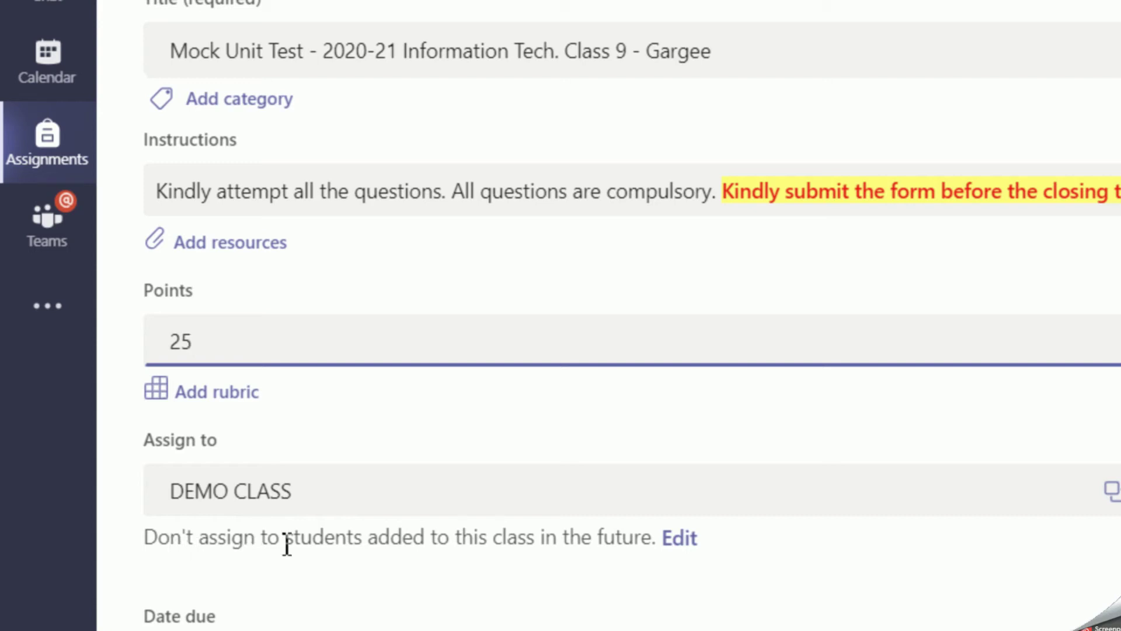
pyautogui.click(682, 539)
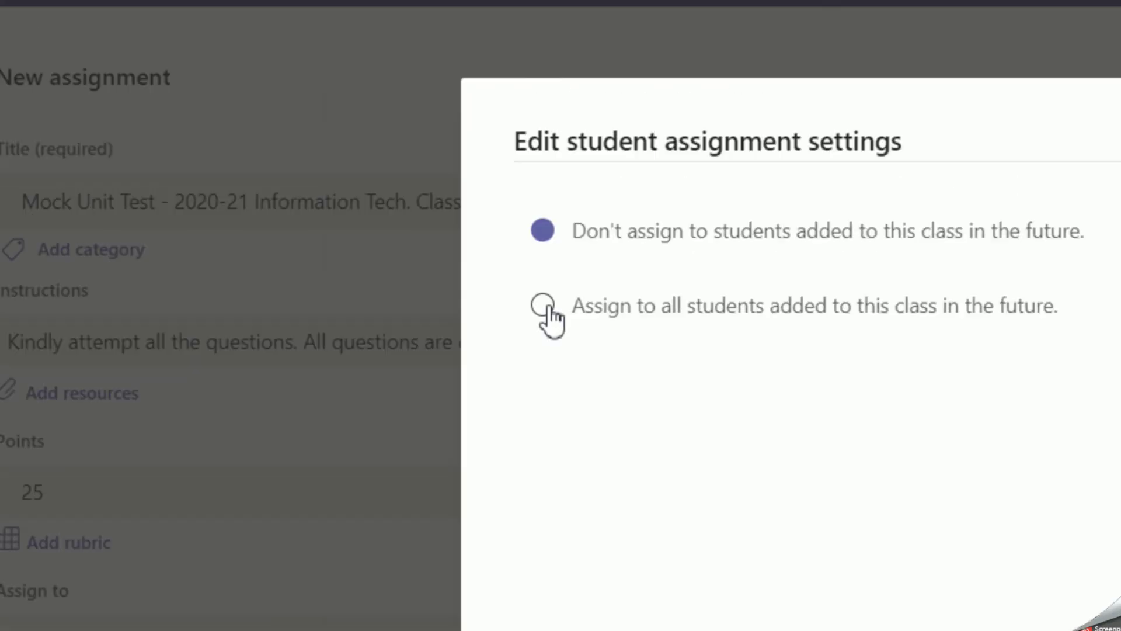
pyautogui.click(547, 309)
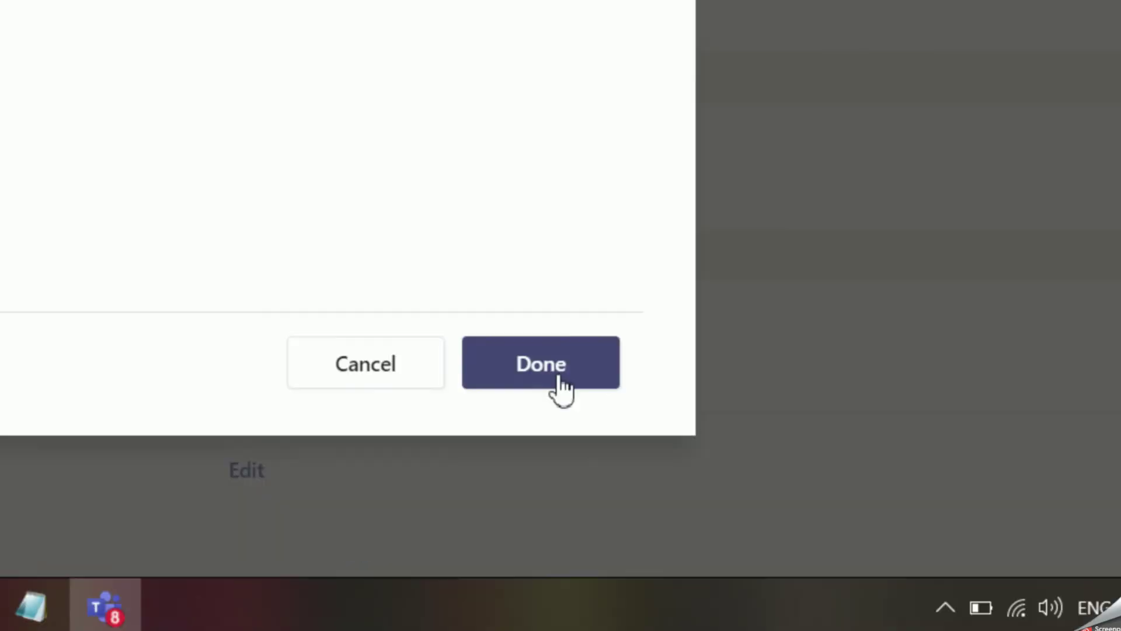
pyautogui.click(555, 374)
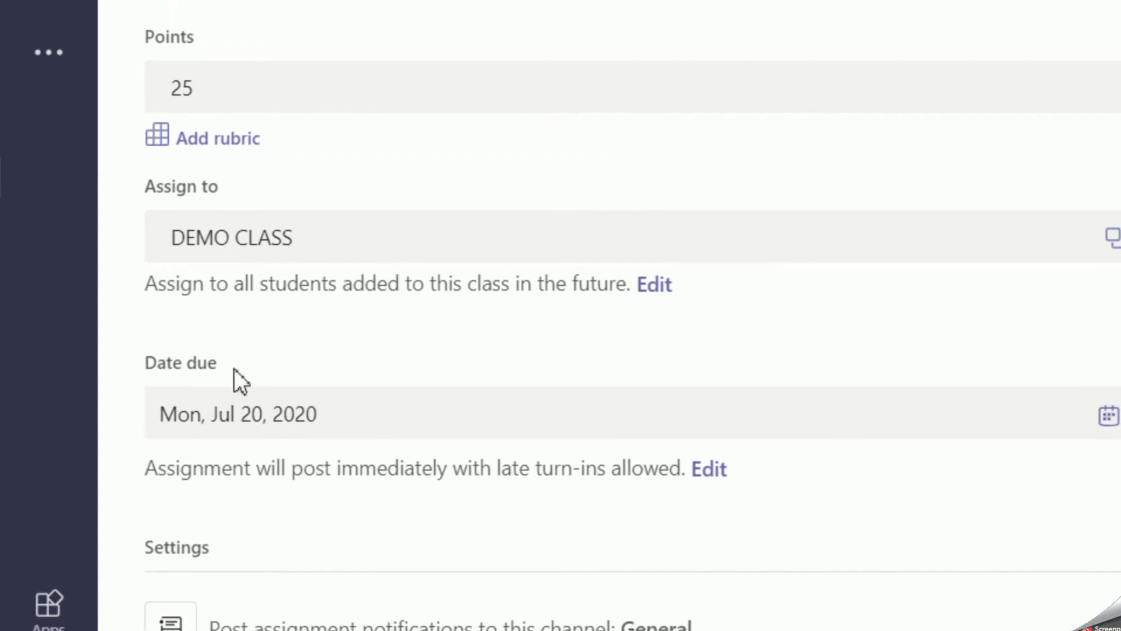
# Open the Edit assignment timeline dialog showing the post, due and close dates.
pyautogui.click(724, 535)
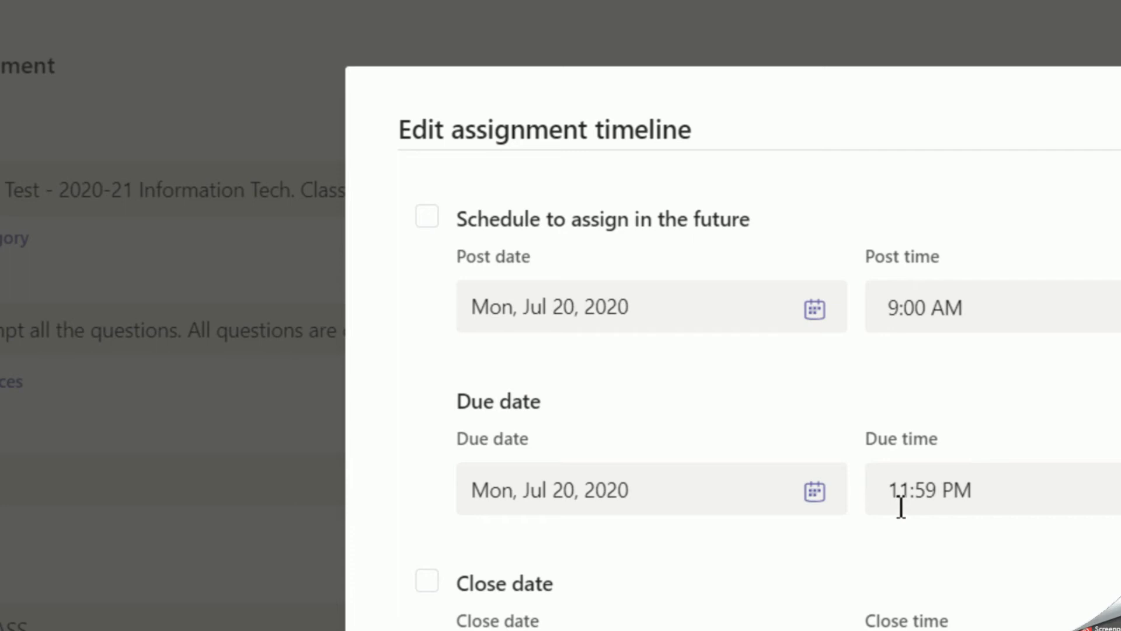
# Schedule the assignment to post in the future, on Sun, Jul 19, 2020 at 8:40 PM.
pyautogui.click(427, 233)
pyautogui.click(816, 318)
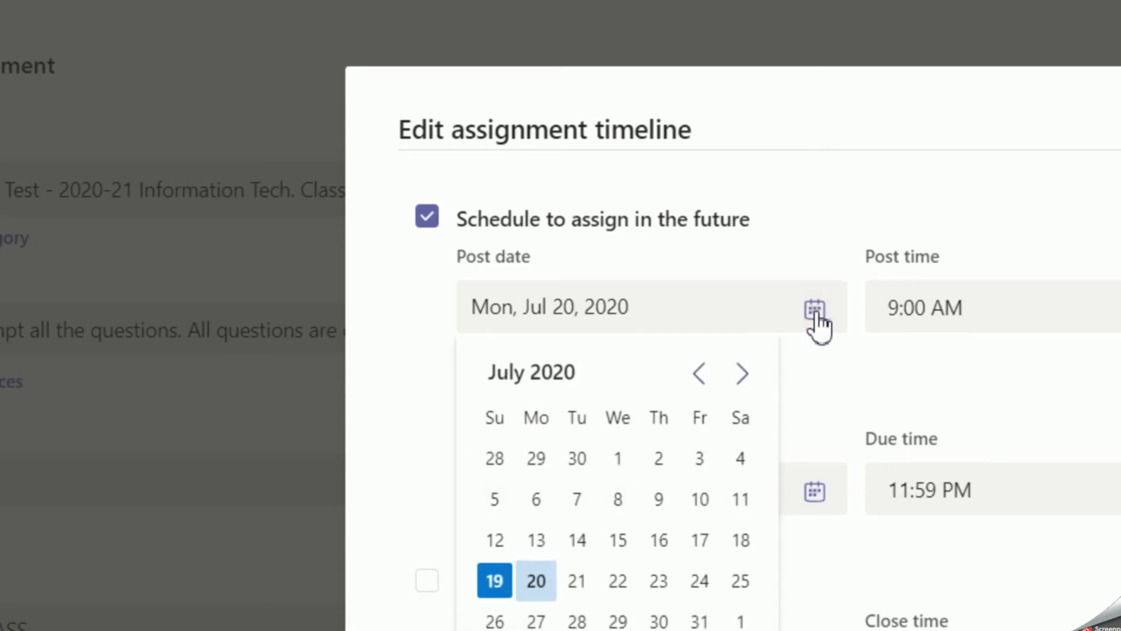
pyautogui.click(582, 580)
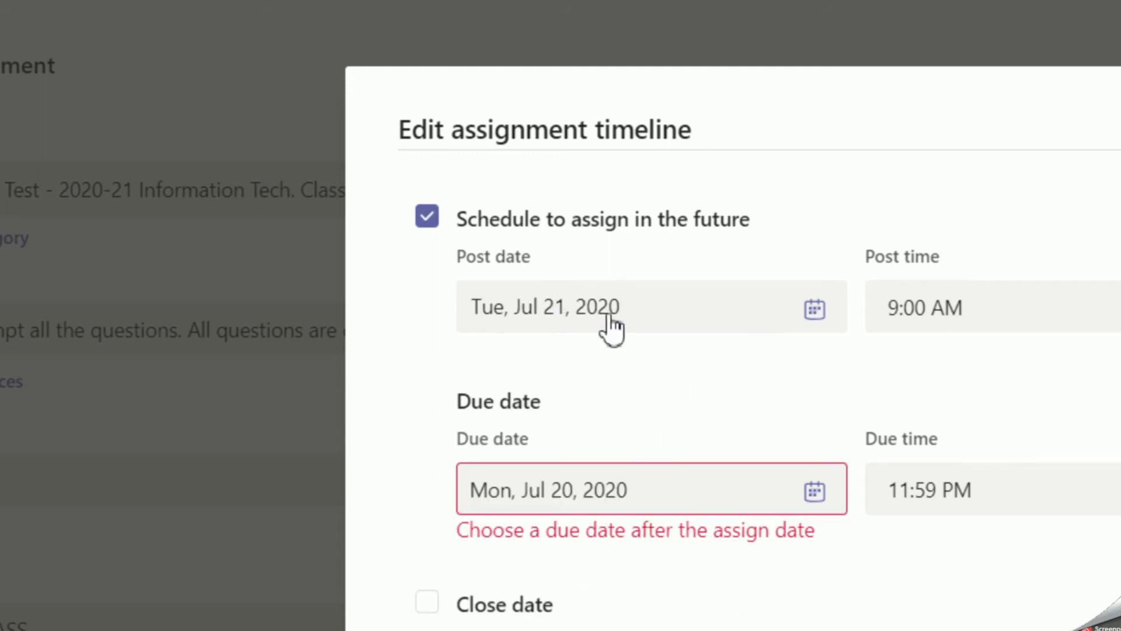
pyautogui.click(825, 313)
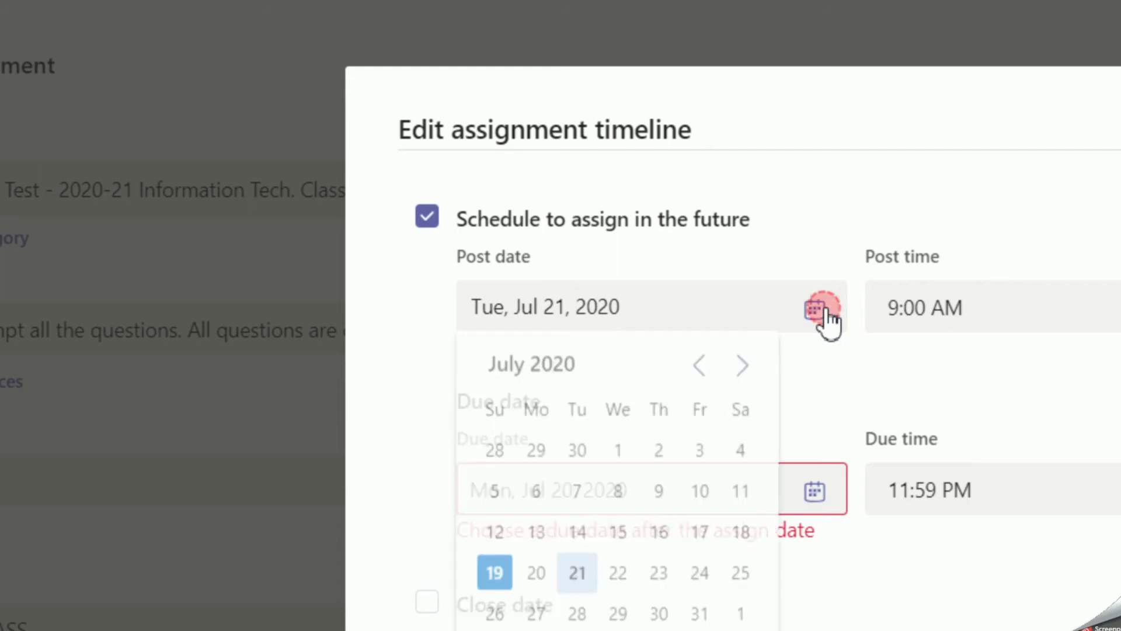
pyautogui.click(494, 581)
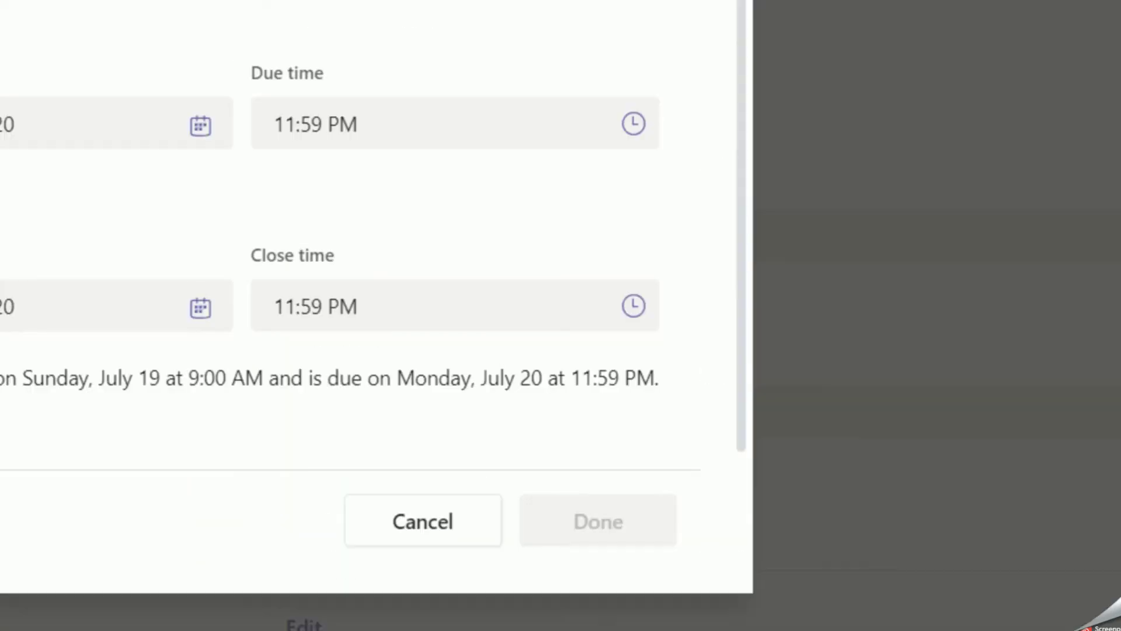
pyautogui.moveTo(1024, 620)
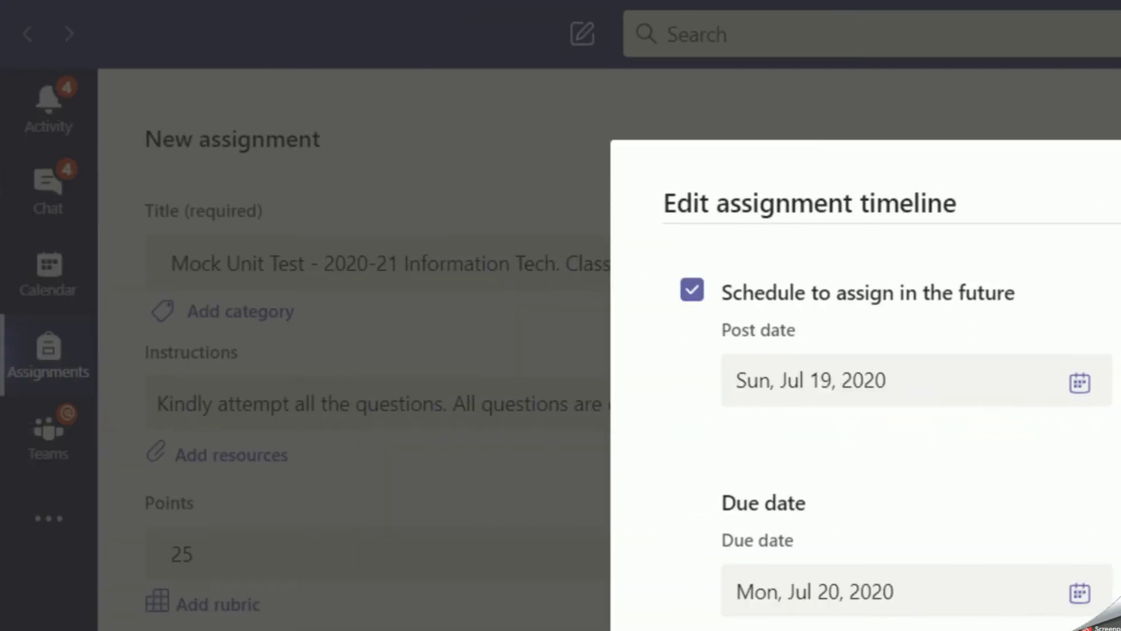
pyautogui.click(840, 387)
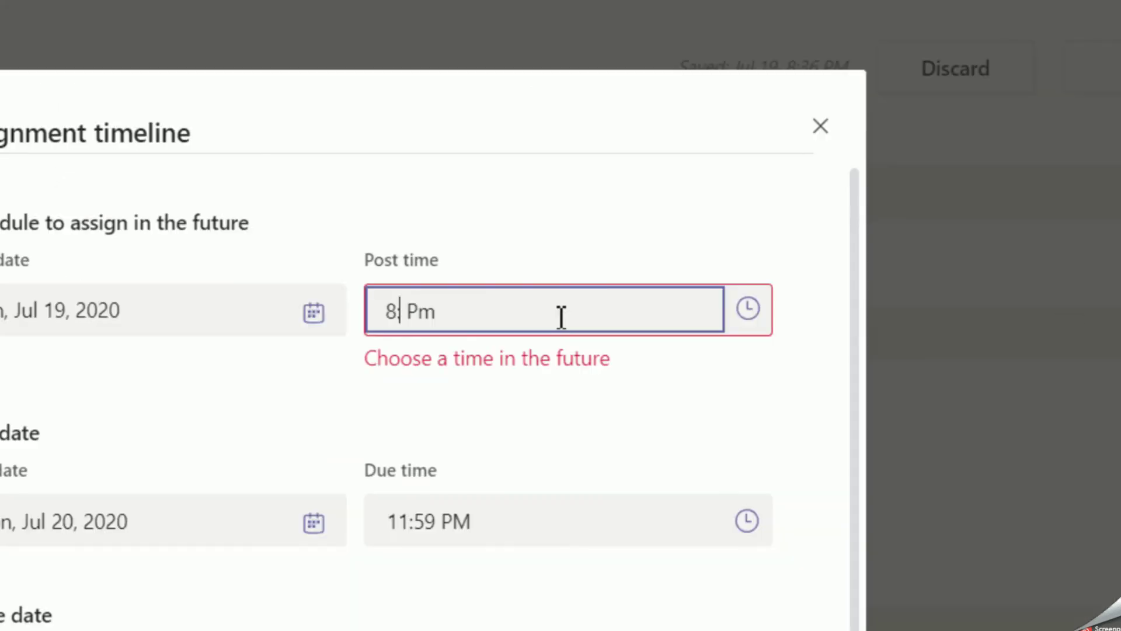
pyautogui.write(':40 Pm')
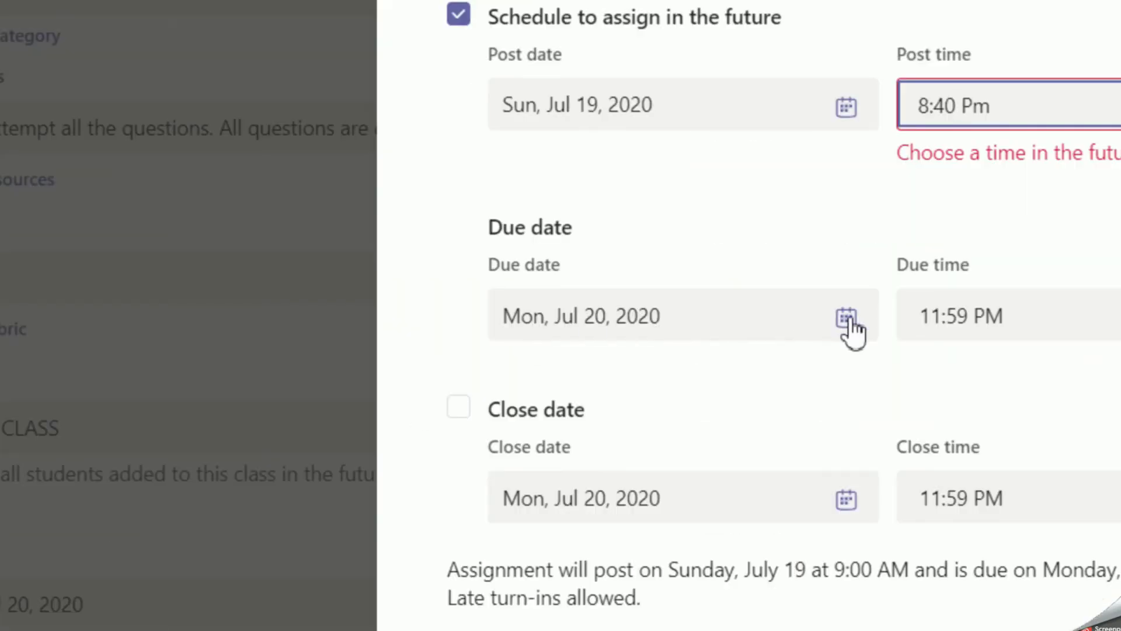
# Set the due date to Jul 19 with a due time of 8:40 PM.
pyautogui.click(848, 318)
pyautogui.click(527, 559)
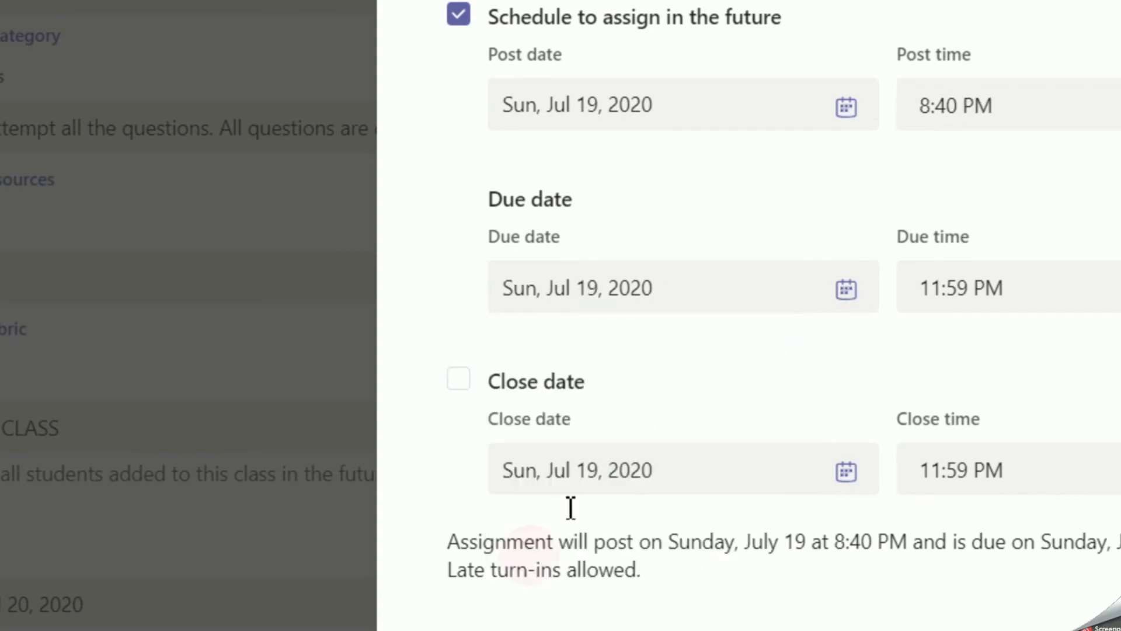
pyautogui.click(1014, 288)
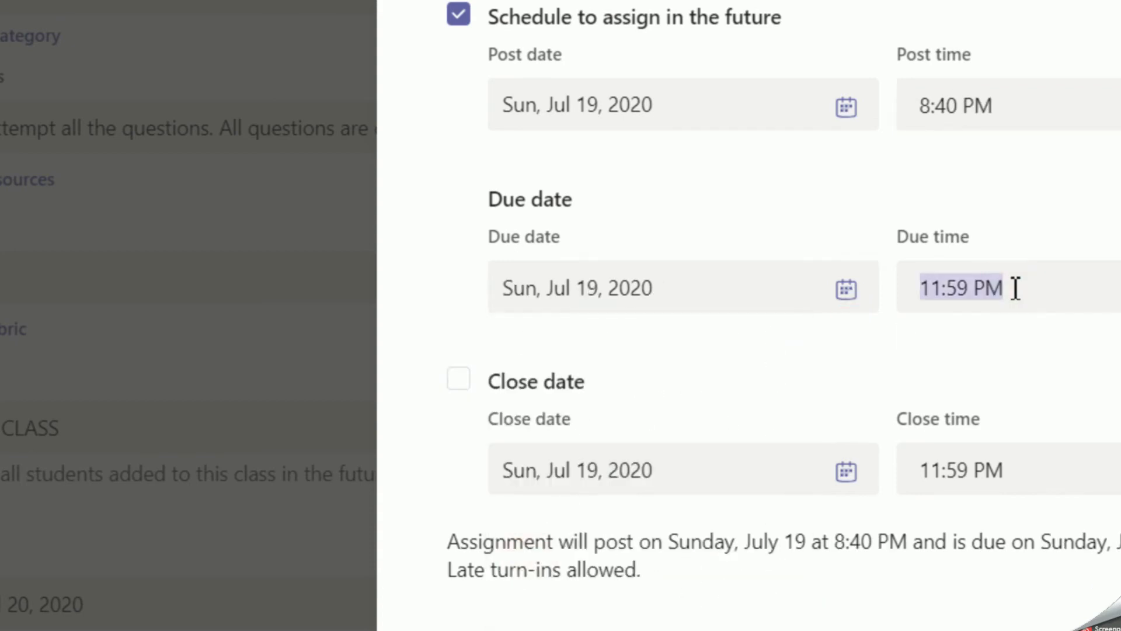
pyautogui.write('8:40')
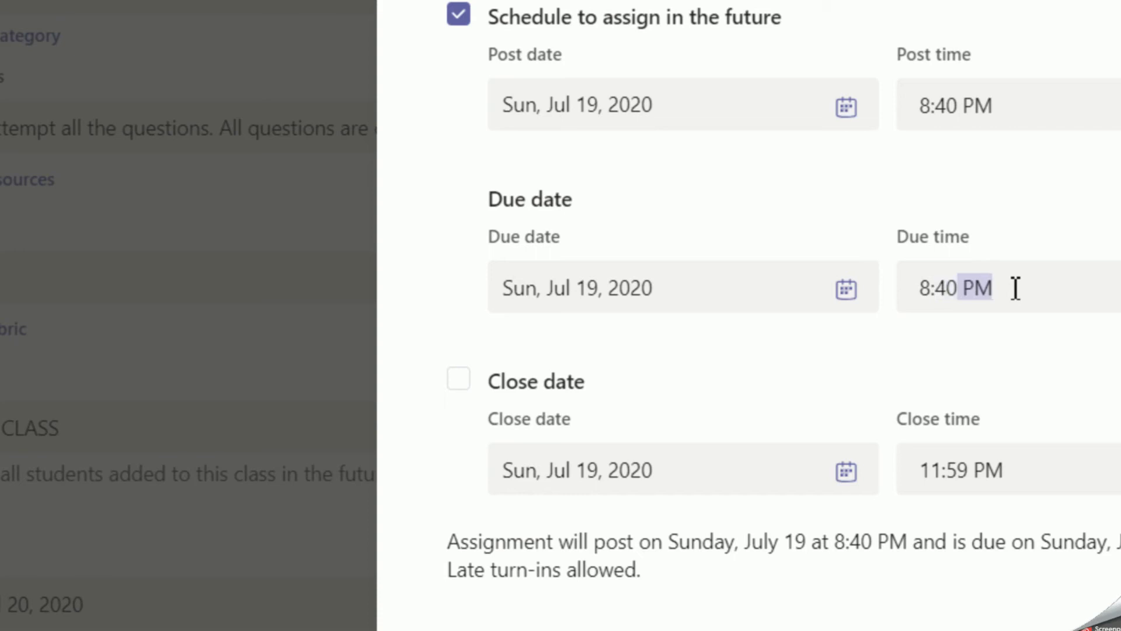
# Add a close date and change its time to 9:10 PM.
pyautogui.click(459, 379)
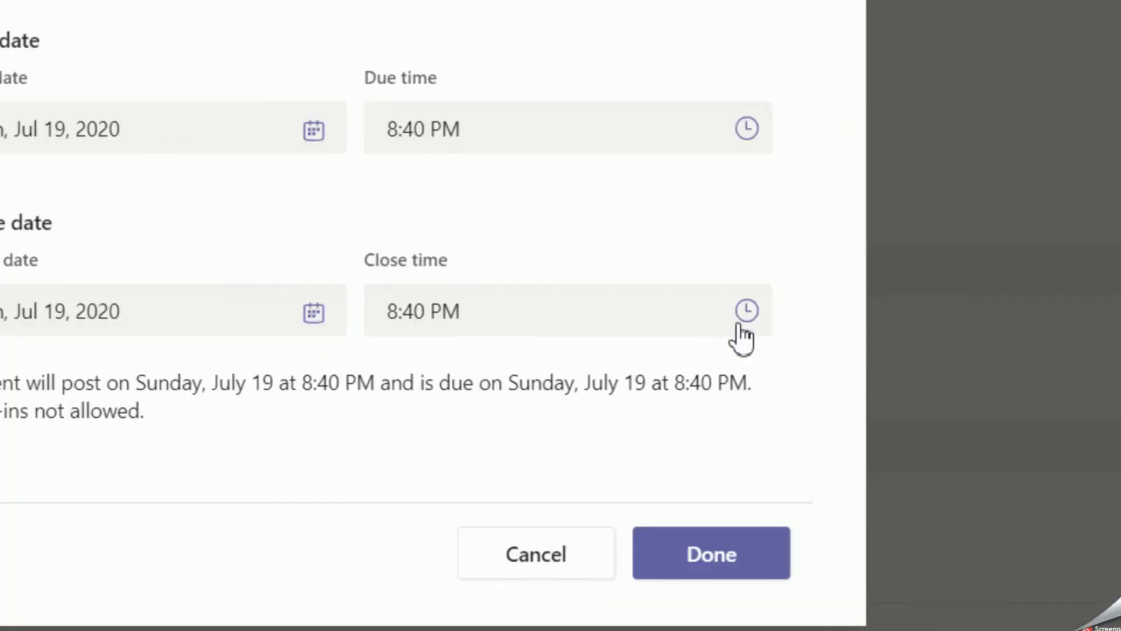
pyautogui.click(1028, 457)
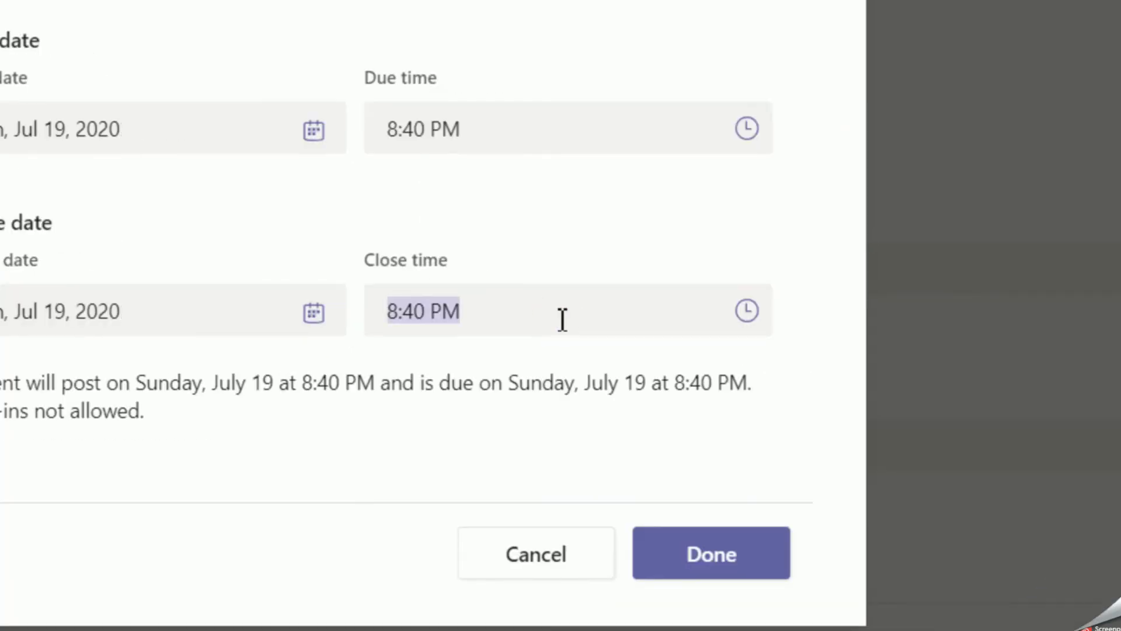
pyautogui.click(561, 319)
pyautogui.press('Left')
pyautogui.press('Left')
pyautogui.press('Left')
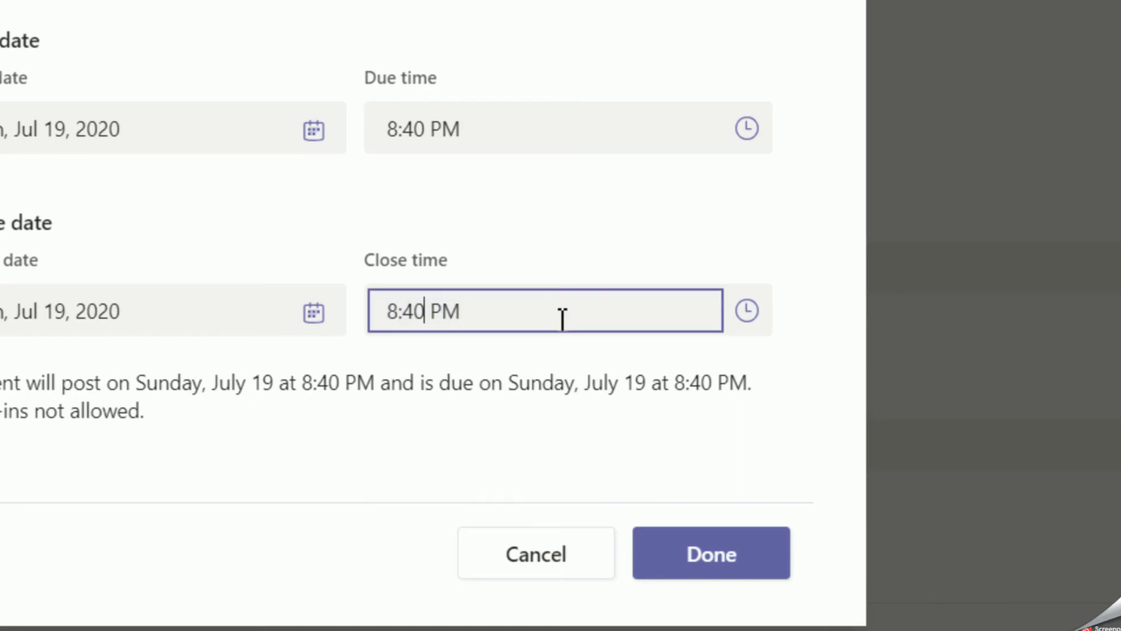
pyautogui.press('BackSpace')
pyautogui.press('BackSpace')
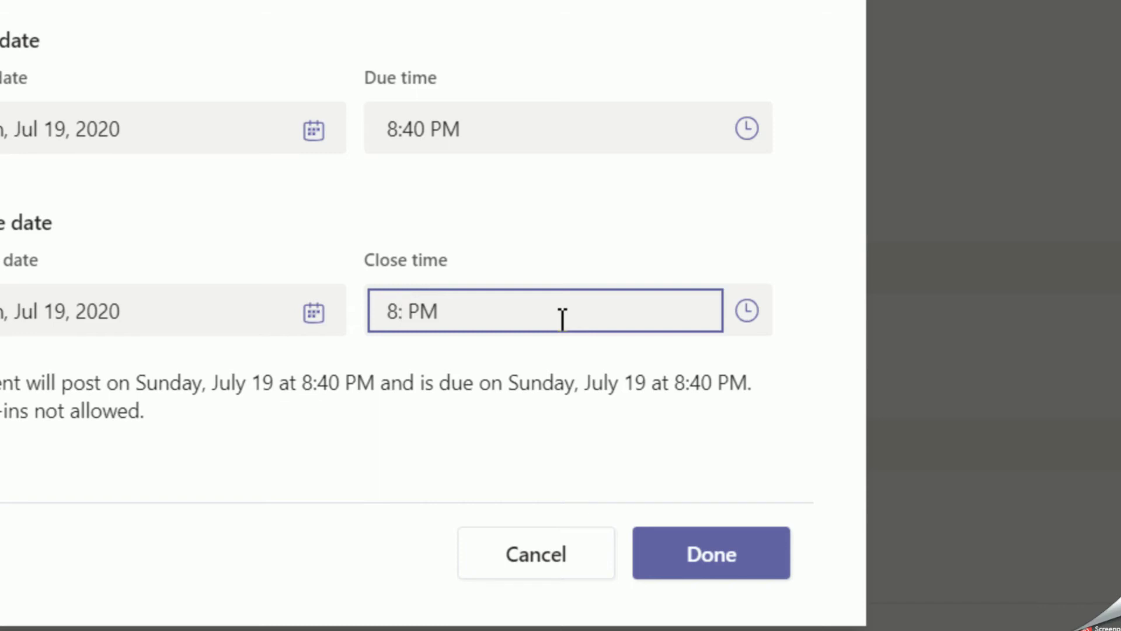
pyautogui.press('BackSpace')
pyautogui.press('BackSpace')
pyautogui.write('9:10')
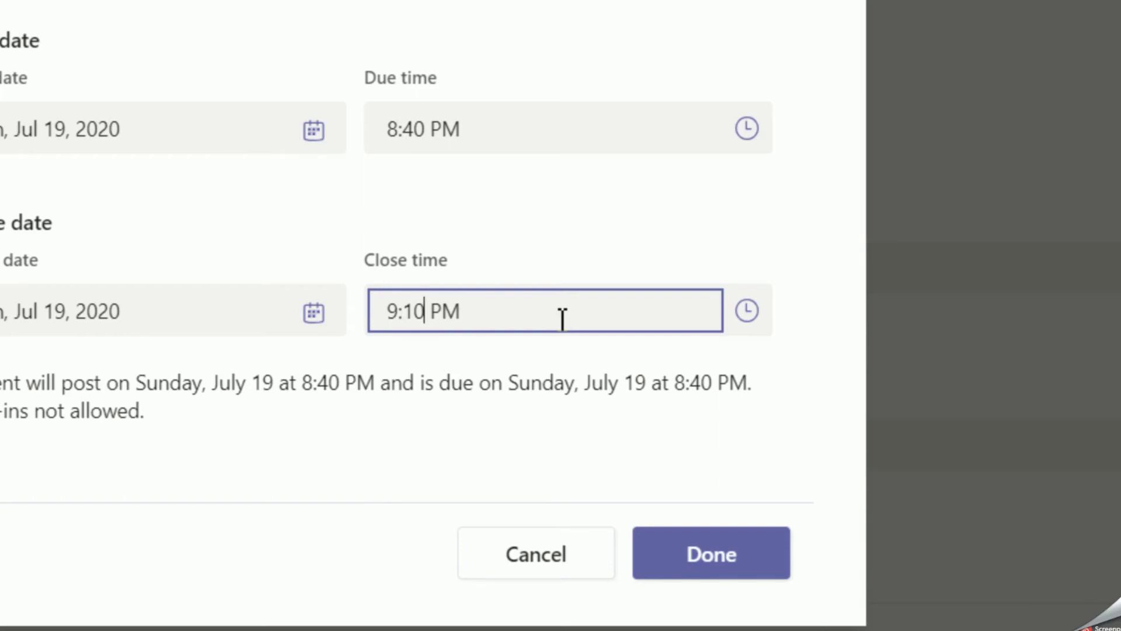
# Apply the 9:10 PM close time and return to the New assignment form.
pyautogui.click(733, 554)
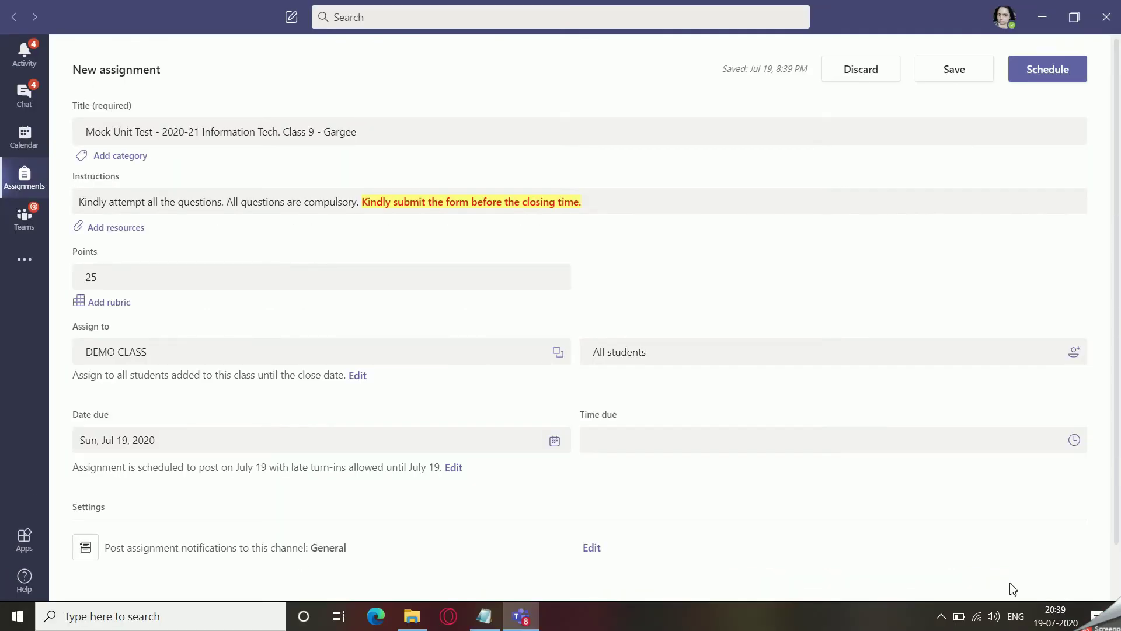
pyautogui.moveTo(1061, 617)
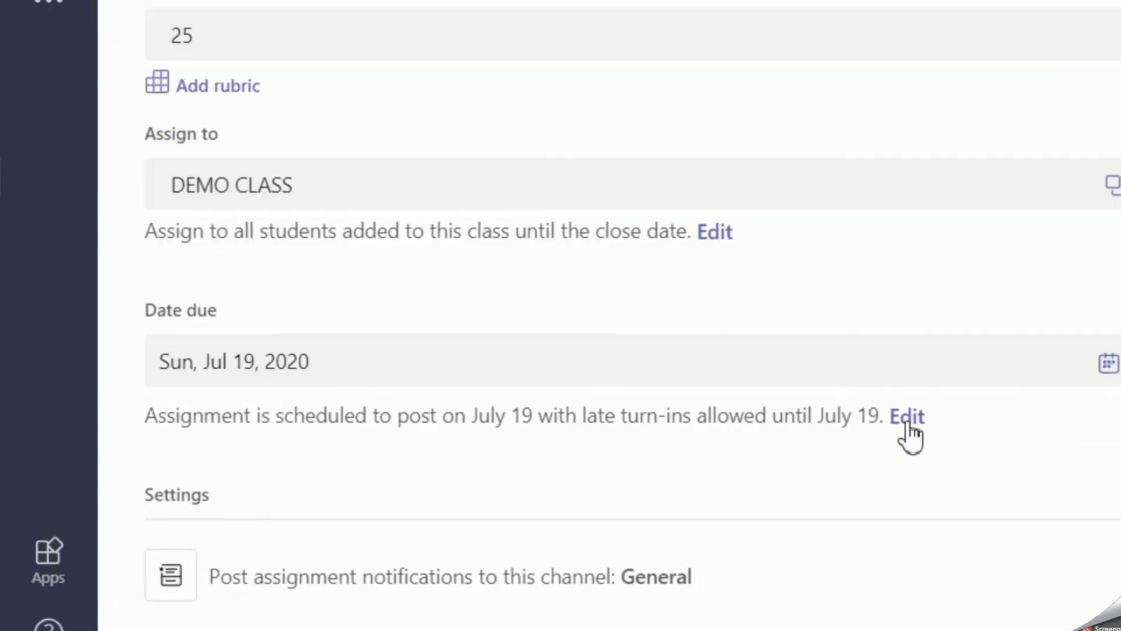
# Reopen the assignment timeline and change the post time to 8:45 PM.
pyautogui.click(909, 418)
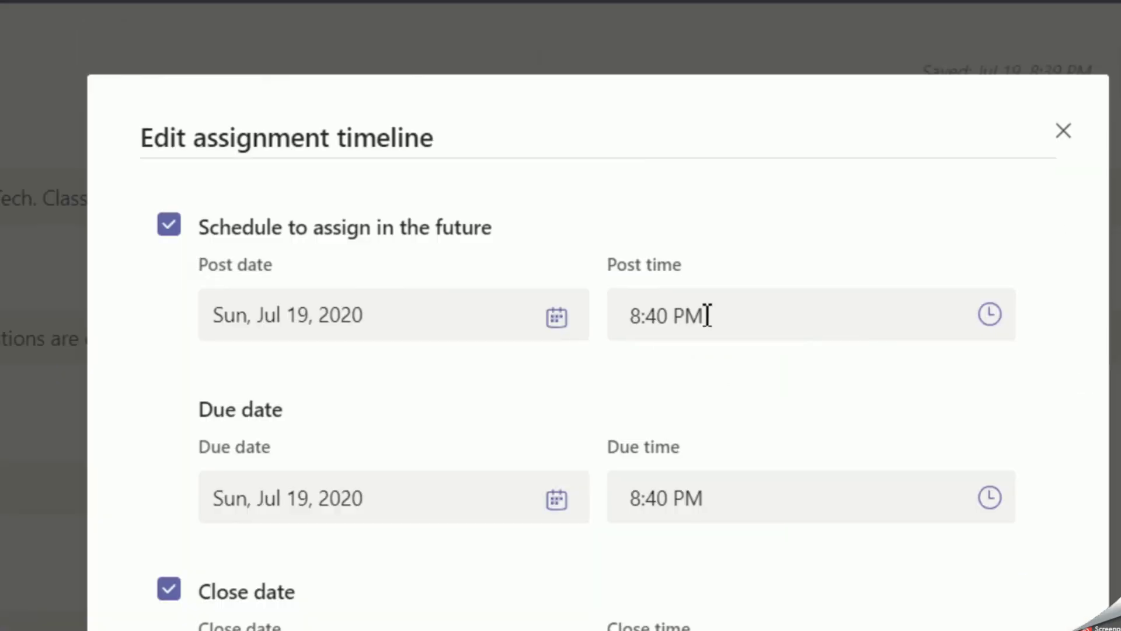
pyautogui.click(511, 361)
pyautogui.click(727, 320)
pyautogui.press('Left')
pyautogui.press('Left')
pyautogui.press('Left')
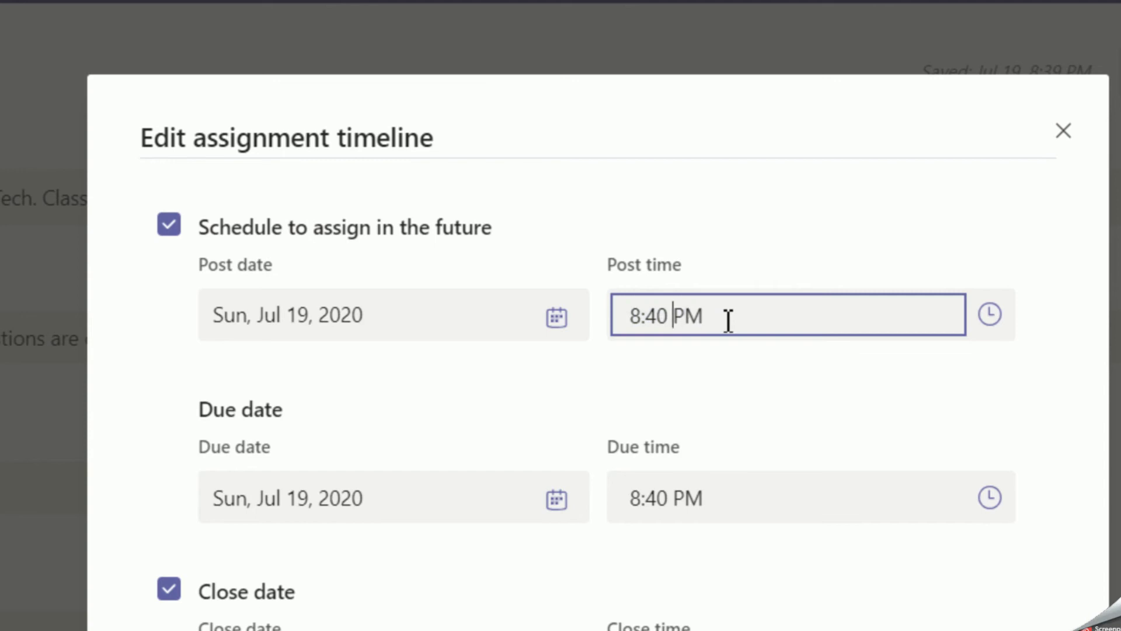
pyautogui.press('BackSpace')
pyautogui.write('5')
# Set the due time to 8:45 PM and apply the timeline changes.
pyautogui.click(673, 498)
pyautogui.click(665, 498)
pyautogui.write('8:')
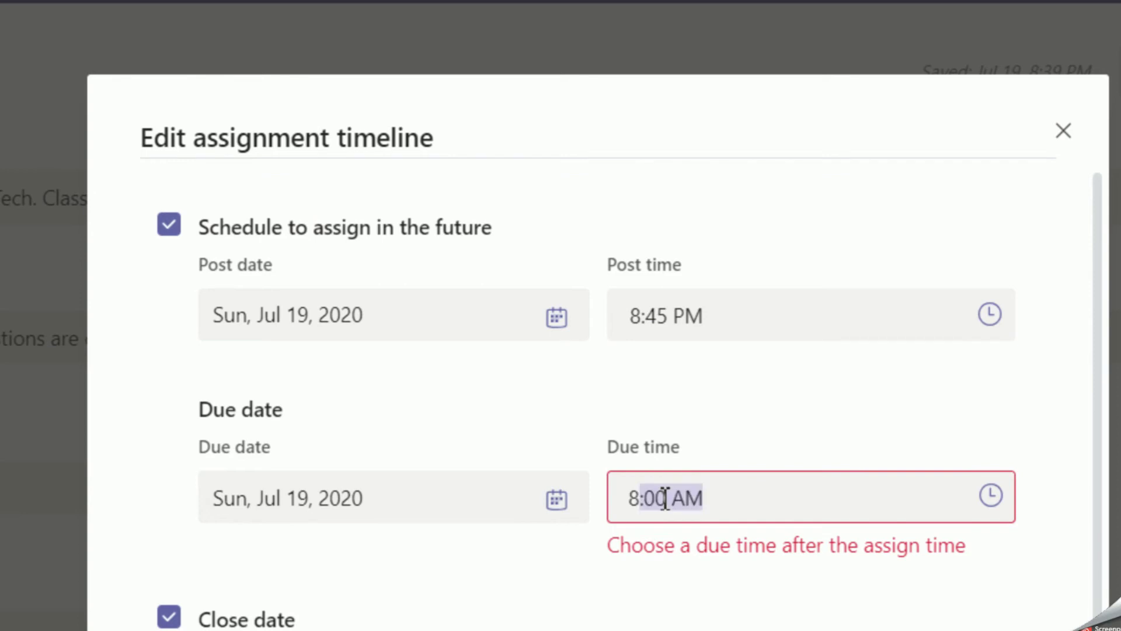
pyautogui.press('BackSpace')
pyautogui.press('BackSpace')
pyautogui.write(':45')
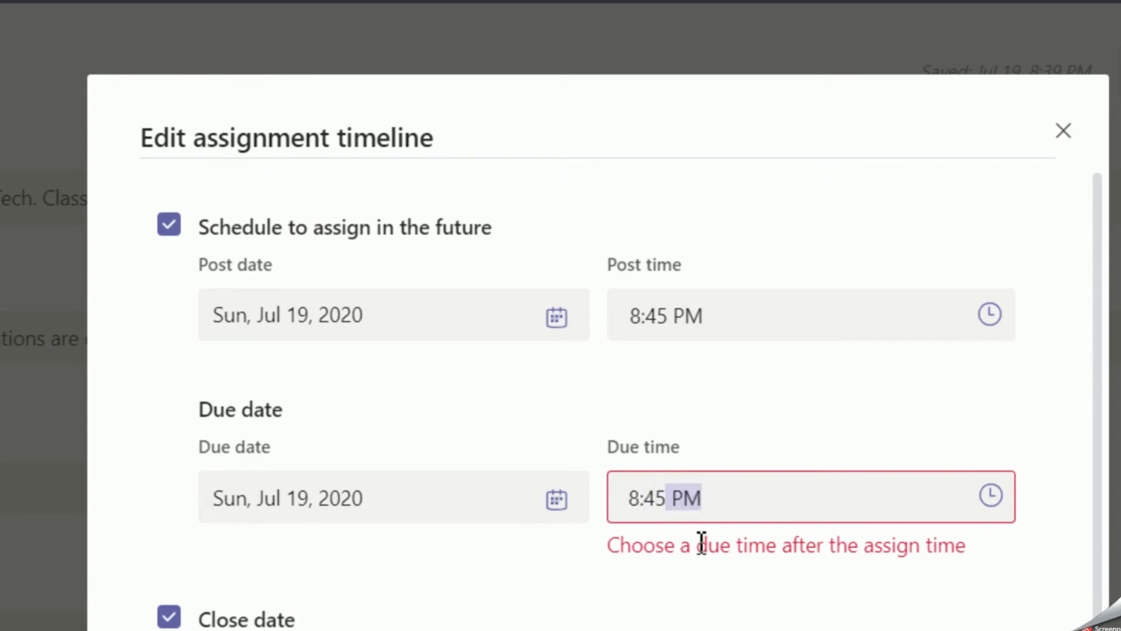
pyautogui.click(690, 603)
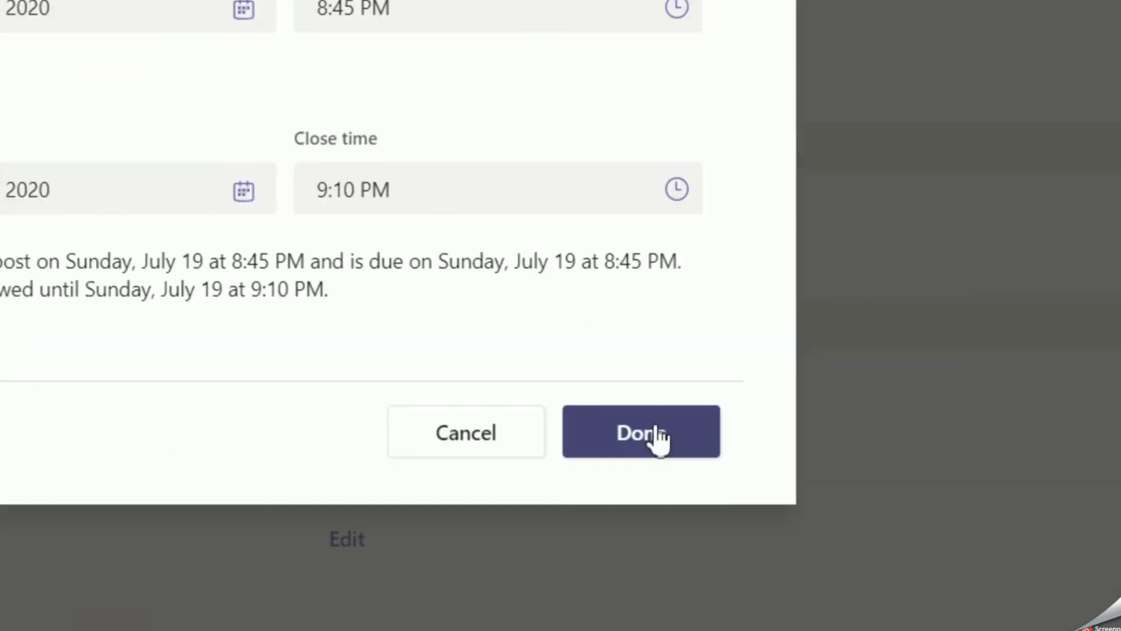
pyautogui.click(658, 435)
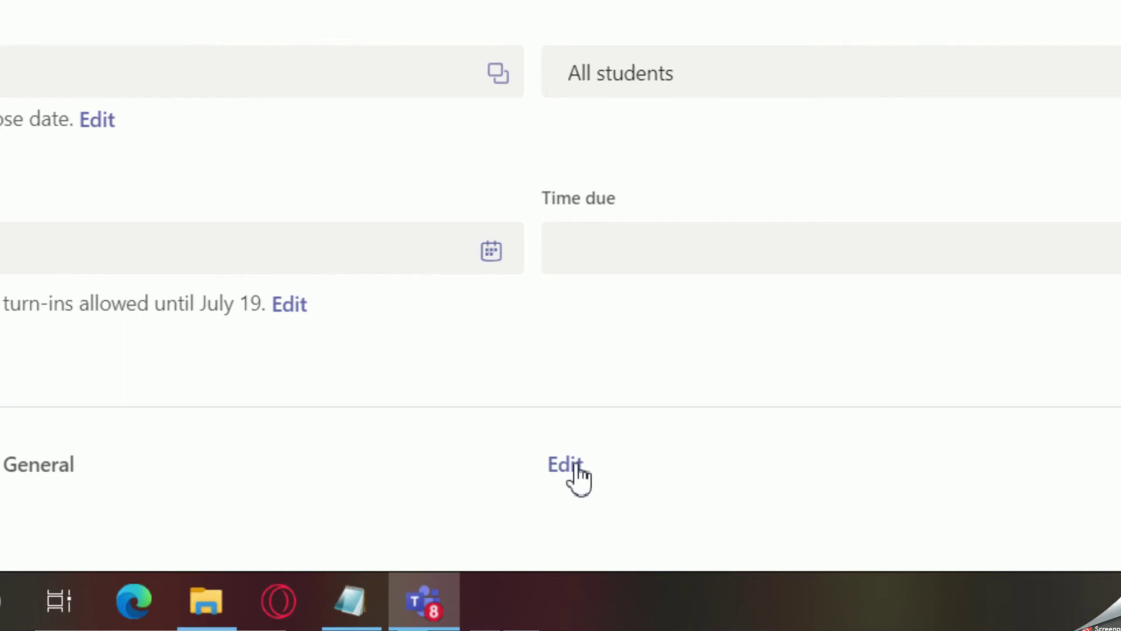
# Send notifications to the General channel and schedule the Mock Unit Test assignment.
pyautogui.click(570, 465)
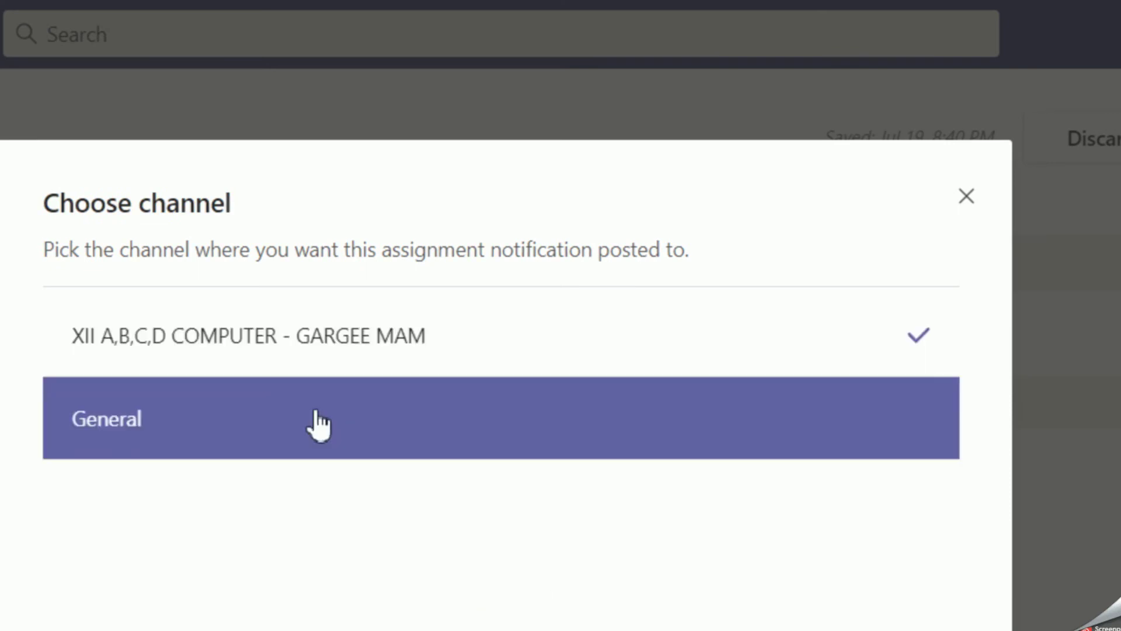
pyautogui.click(130, 437)
pyautogui.click(659, 460)
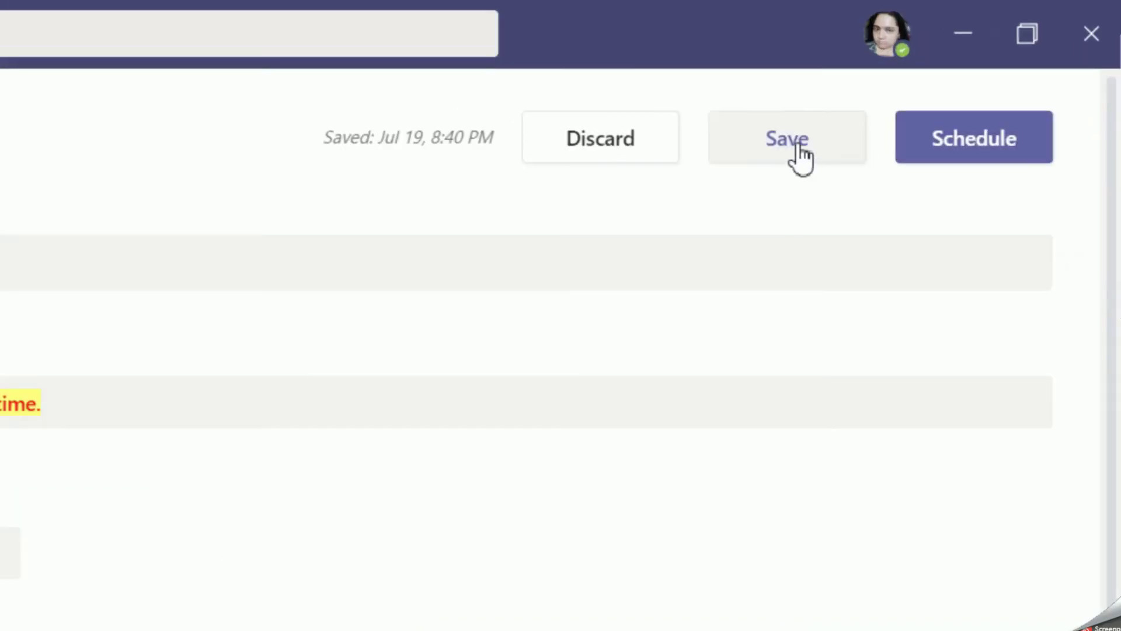
pyautogui.click(970, 145)
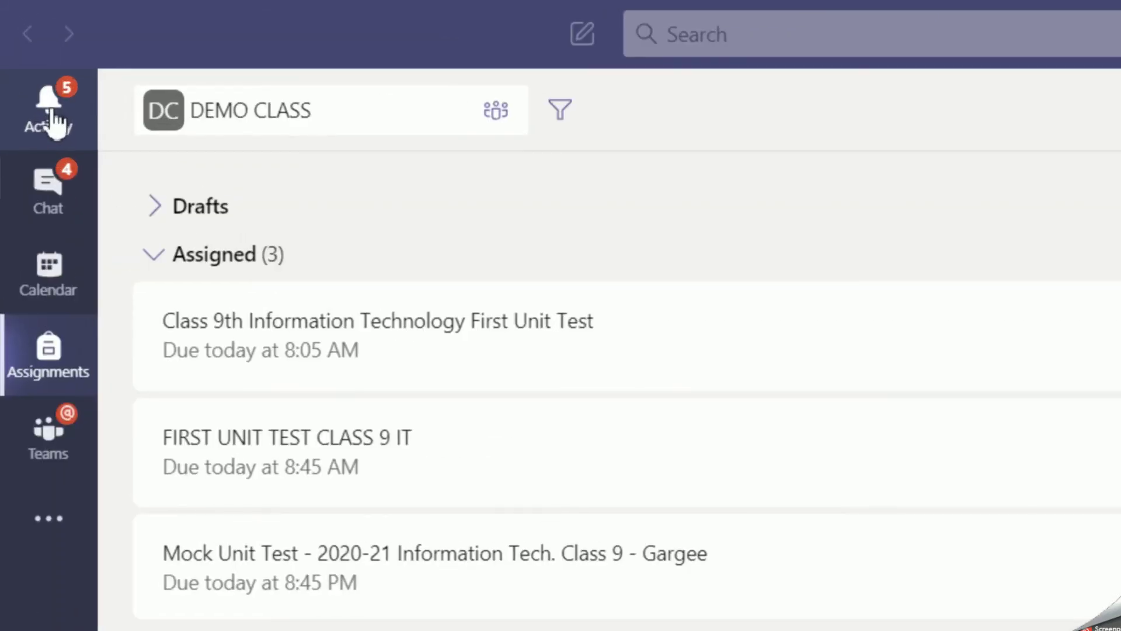
# Open the Mock Unit Test from its General channel activity post to view student turn-in status.
pyautogui.click(52, 114)
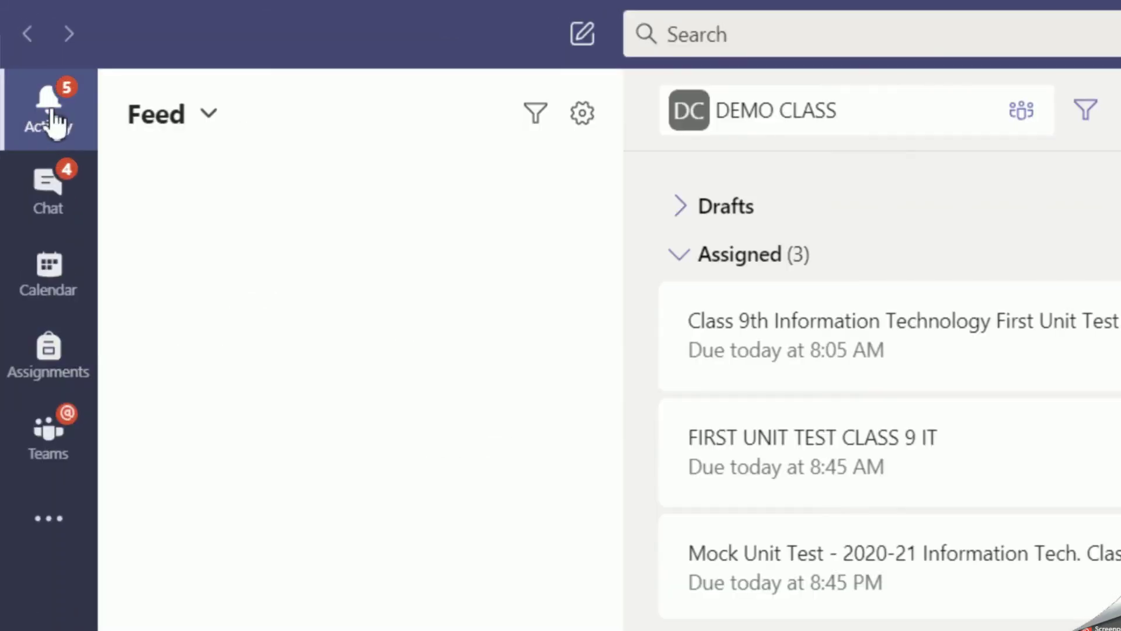
pyautogui.click(300, 220)
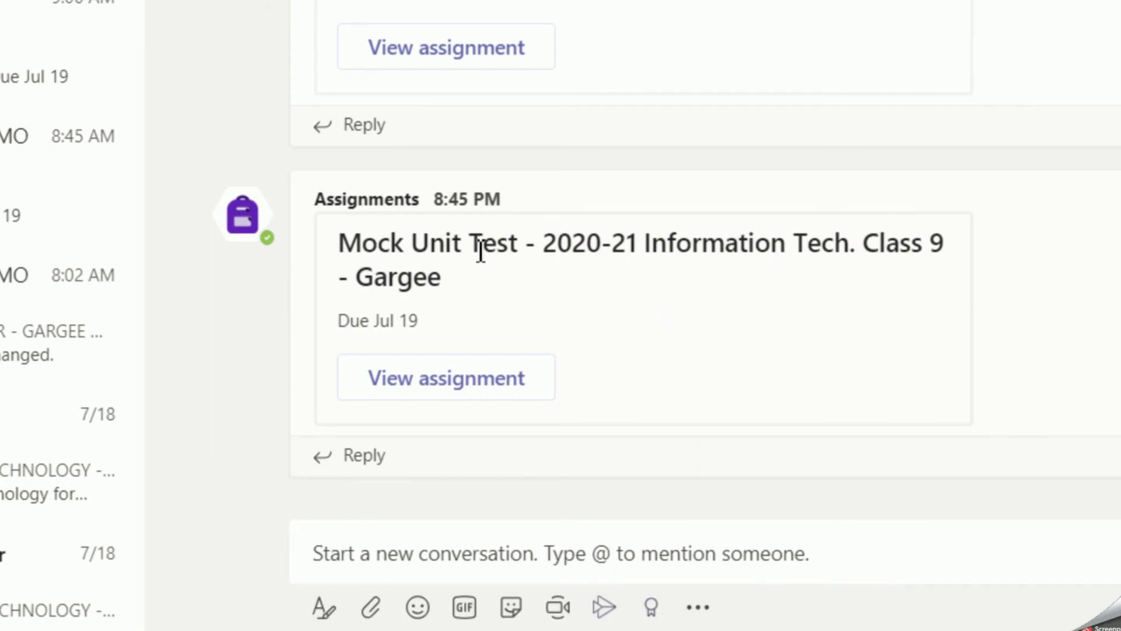
pyautogui.click(460, 382)
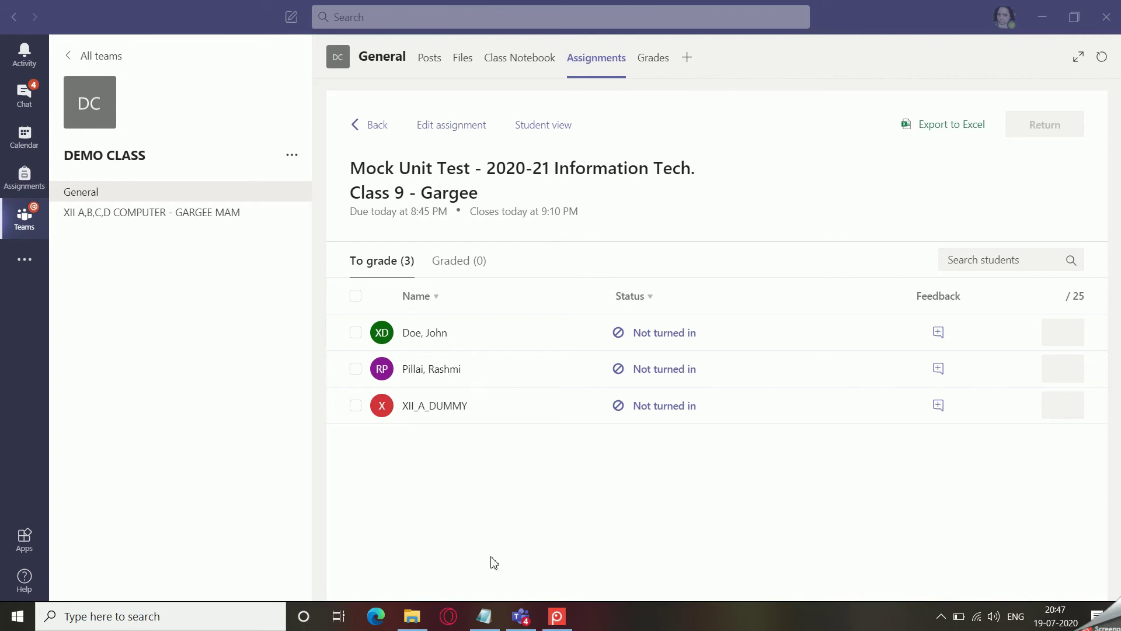
# In Opera, close the My Drive tab, dismiss the 1 GB upload-limit notice, and open a new tab.
pyautogui.click(449, 616)
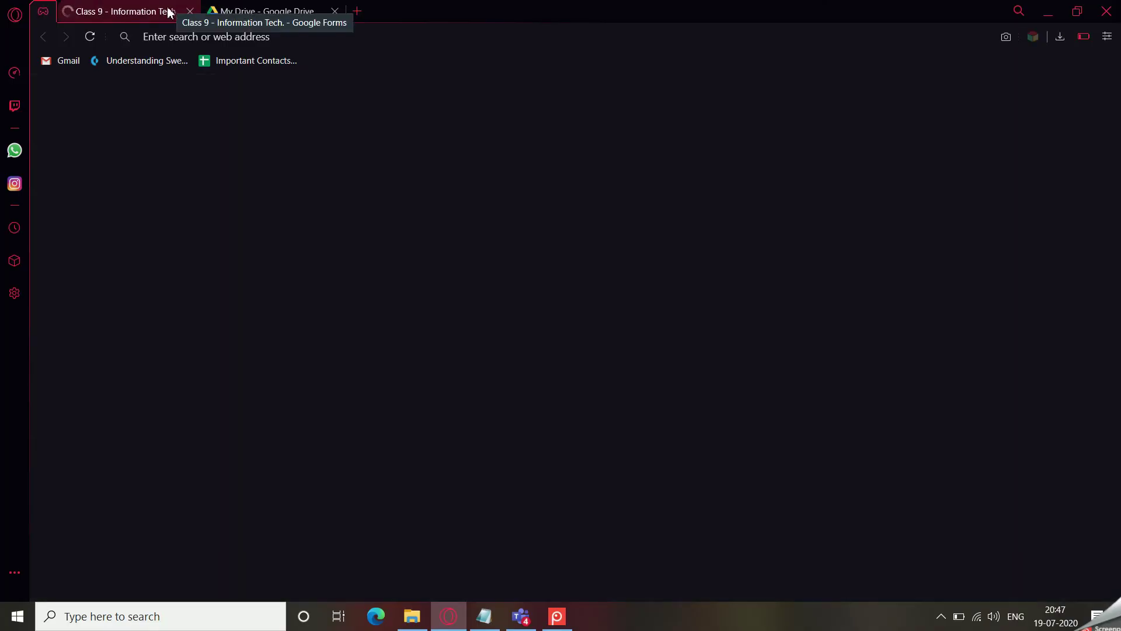
pyautogui.click(227, 11)
pyautogui.click(335, 12)
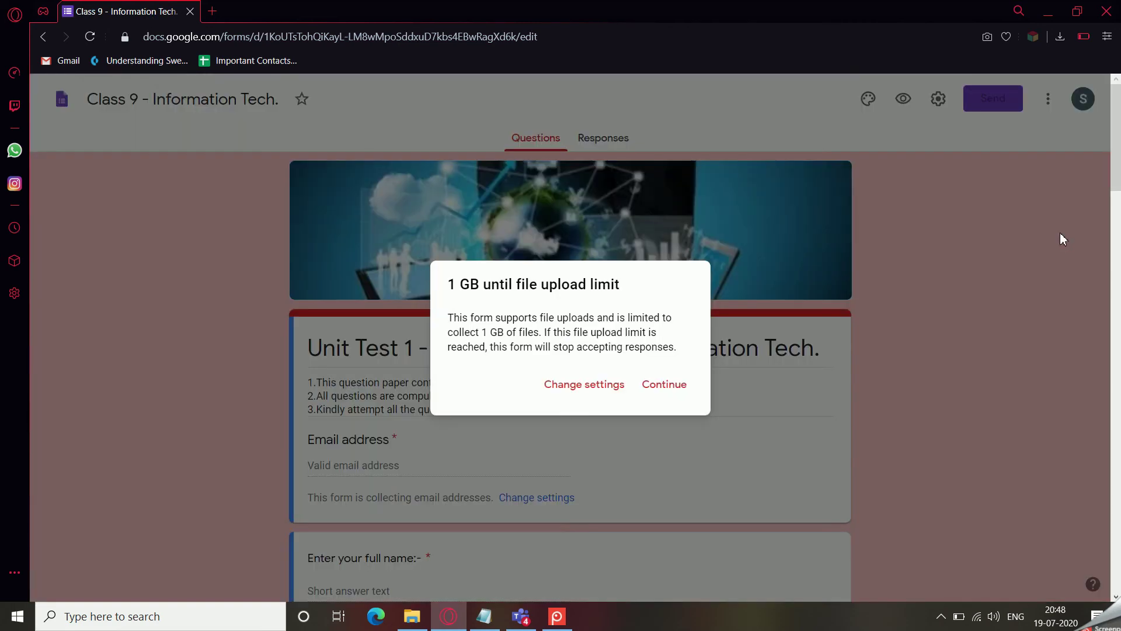
pyautogui.click(659, 387)
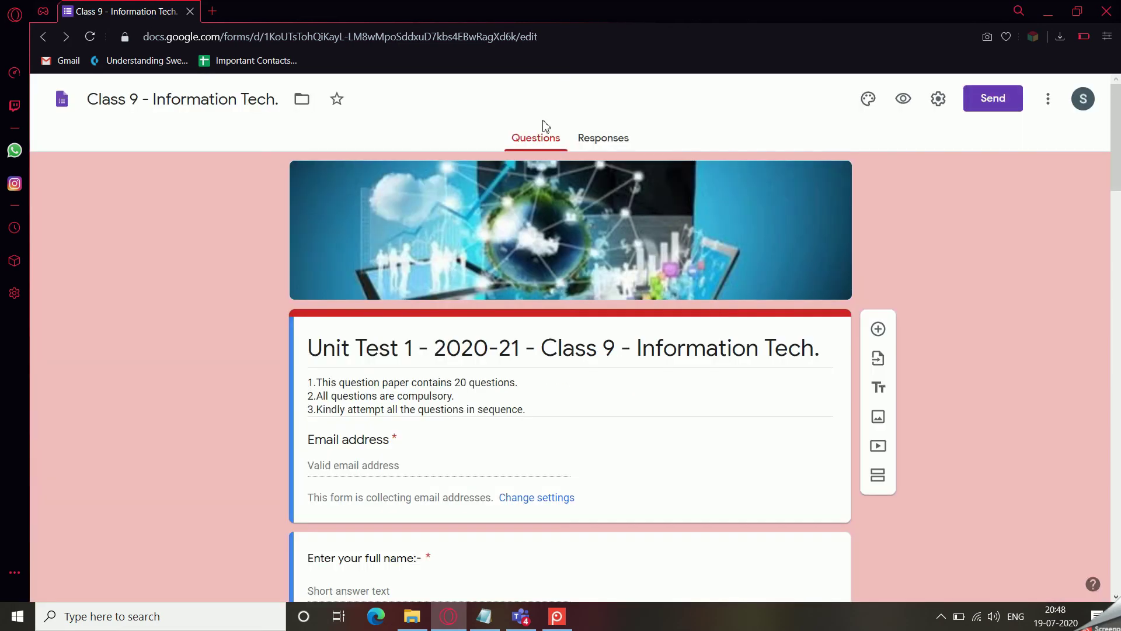
pyautogui.click(212, 11)
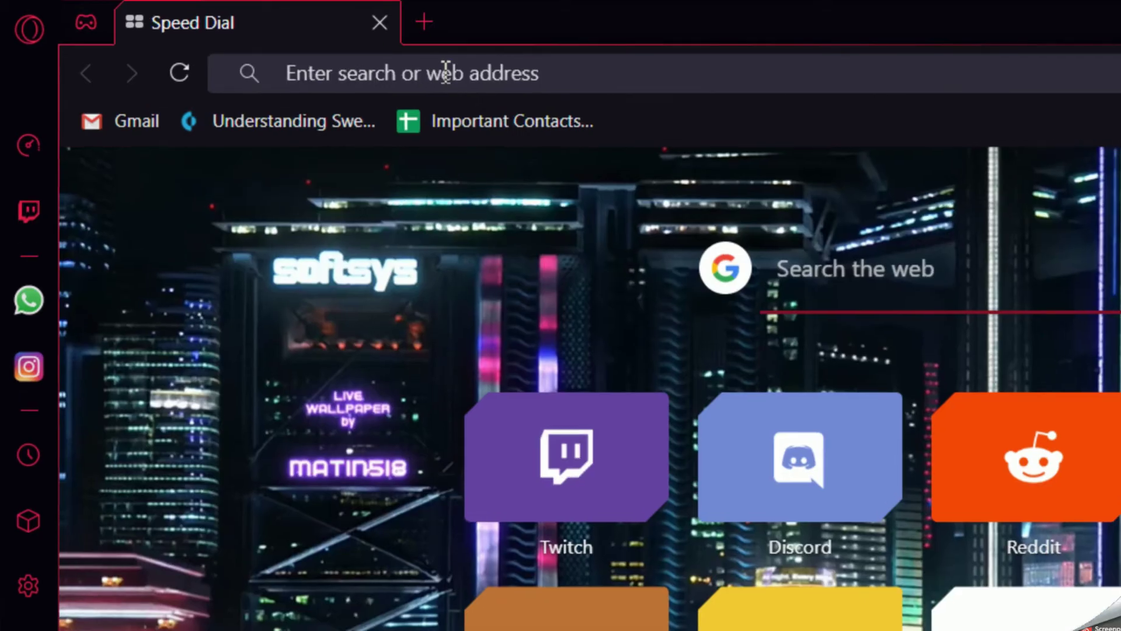
# Search for 'google driv' and go into Google Drive.
pyautogui.write('goog')
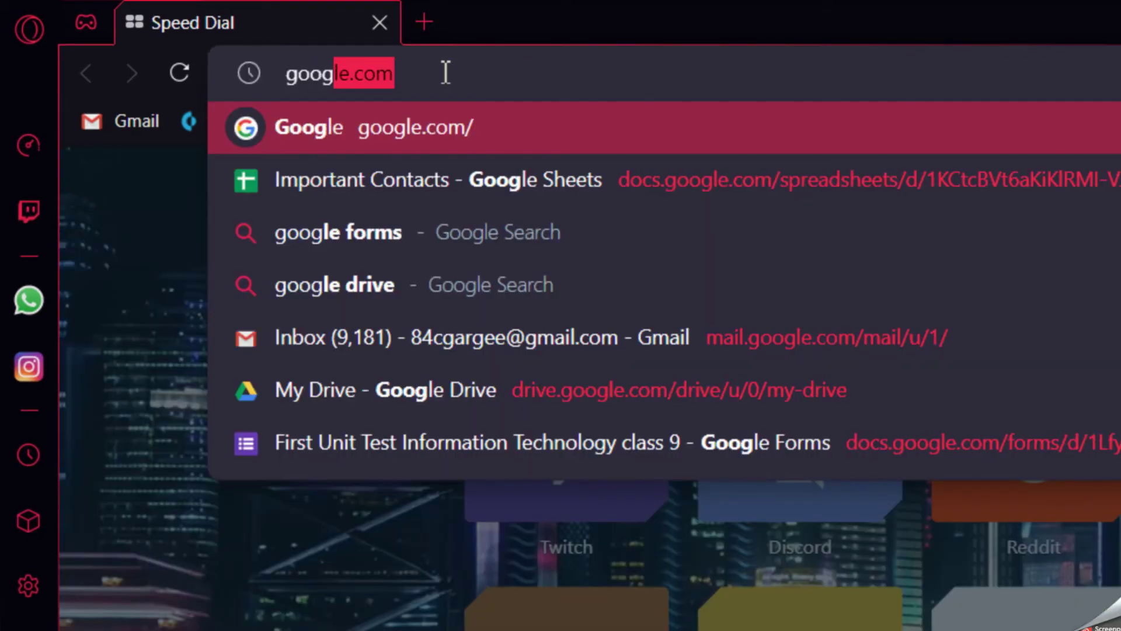
pyautogui.write('le driv')
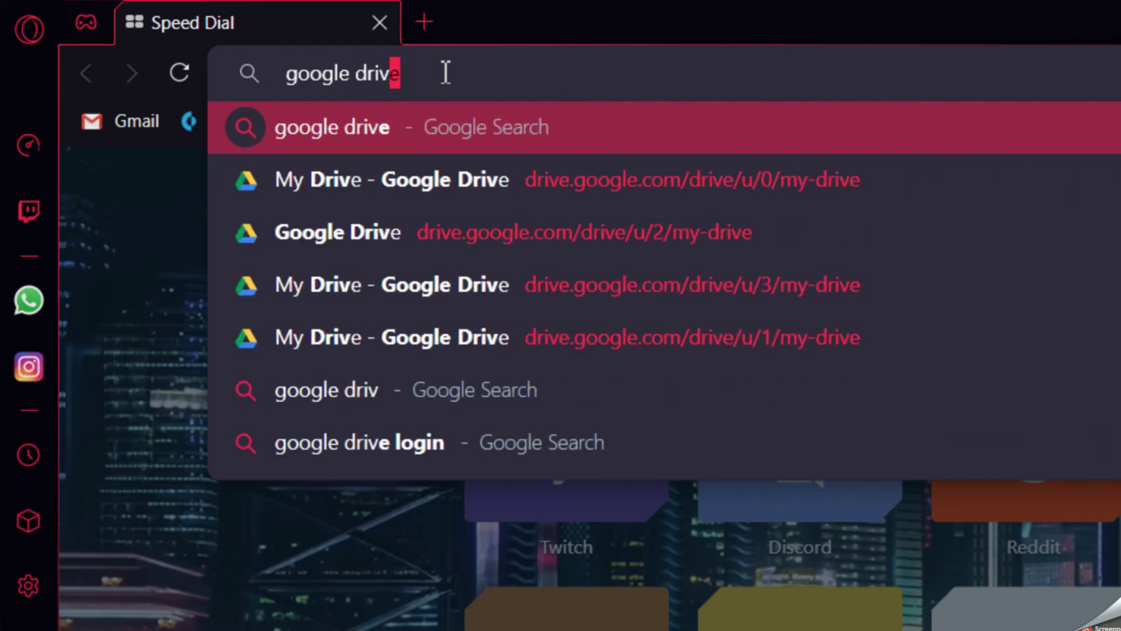
pyautogui.press('Return')
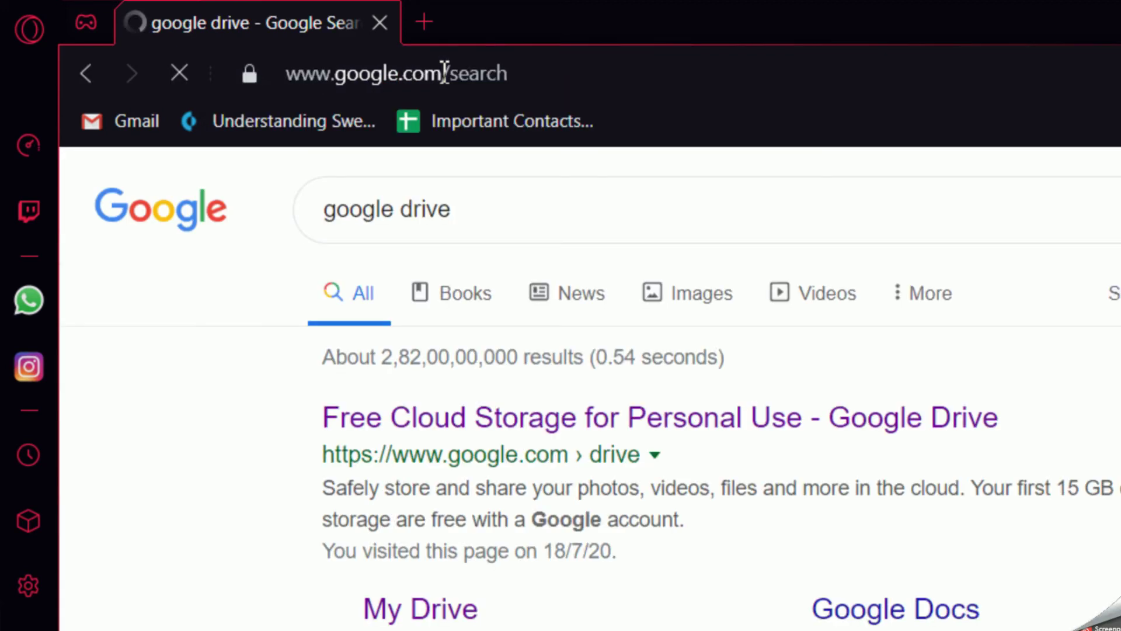
pyautogui.click(651, 425)
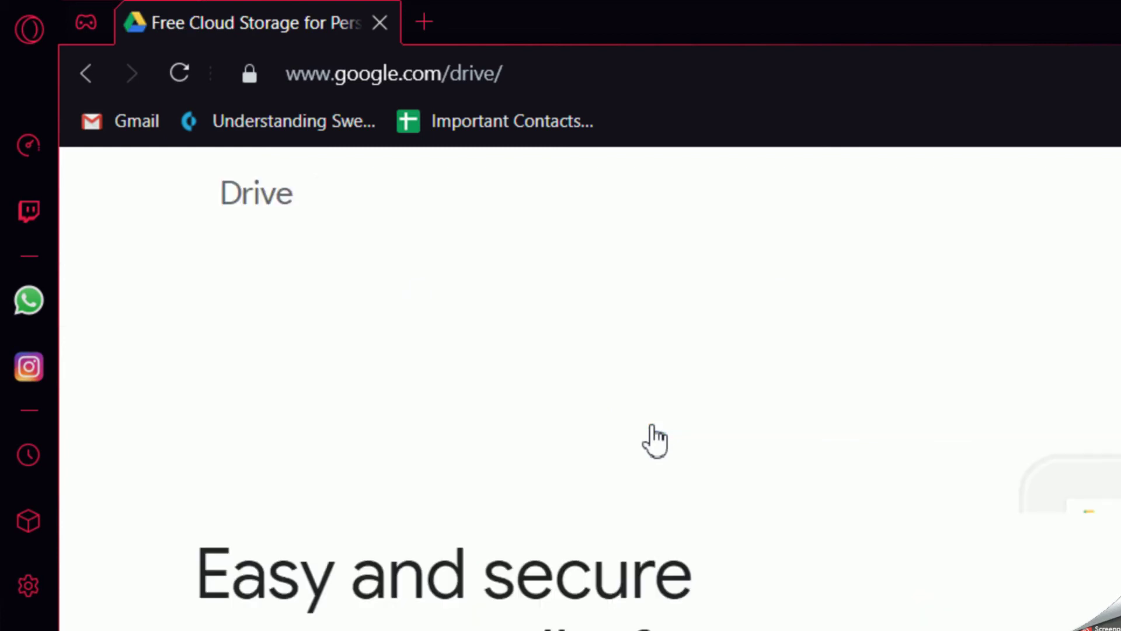
pyautogui.click(622, 202)
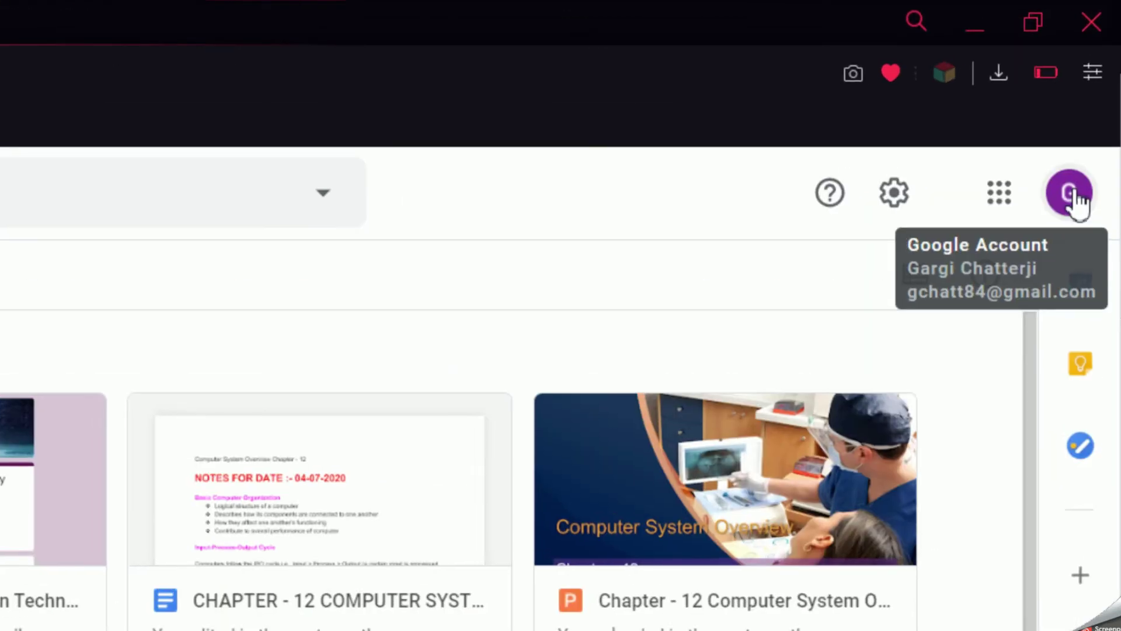
# Switch to the other Google account and open the Class 9 - Information Tech. form.
pyautogui.click(1073, 195)
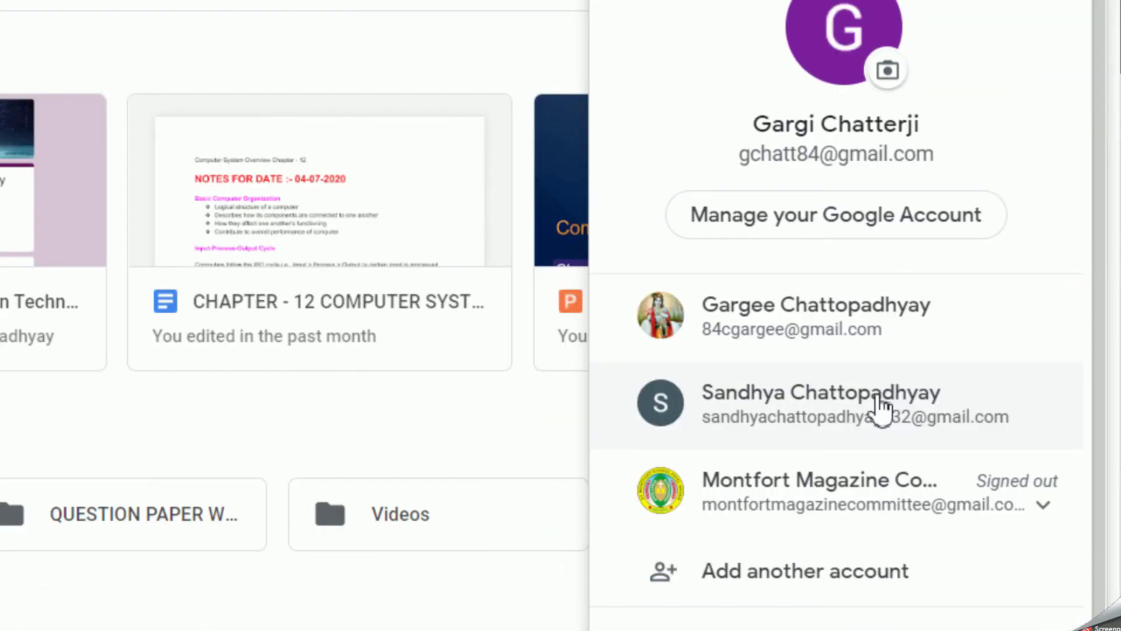
pyautogui.click(878, 403)
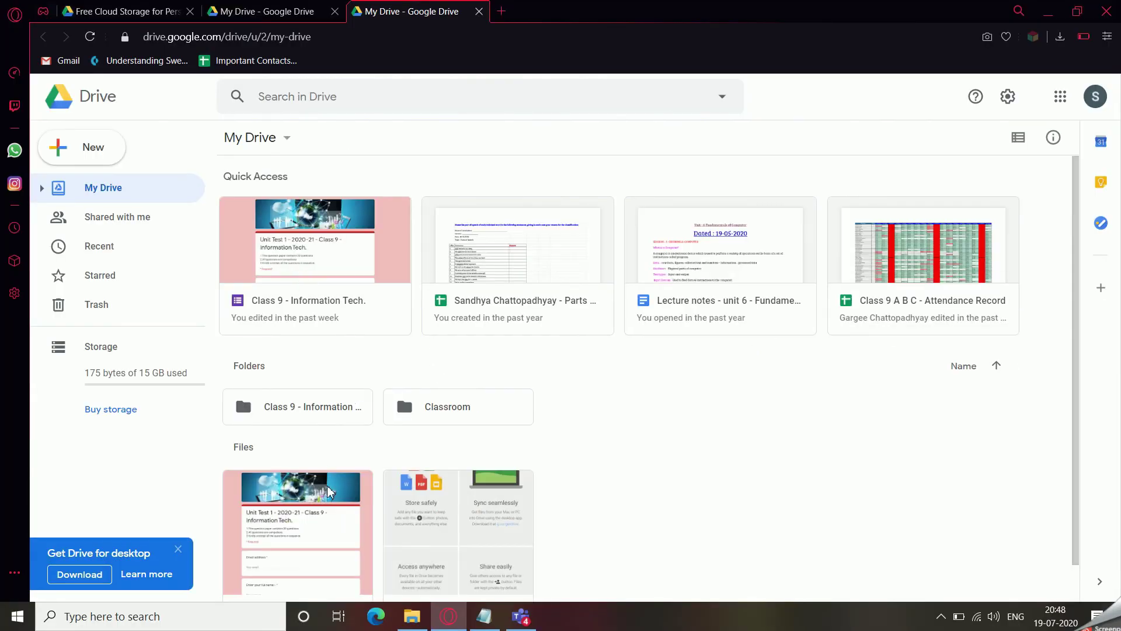
pyautogui.scroll(-1, 325, 402)
pyautogui.click(321, 234)
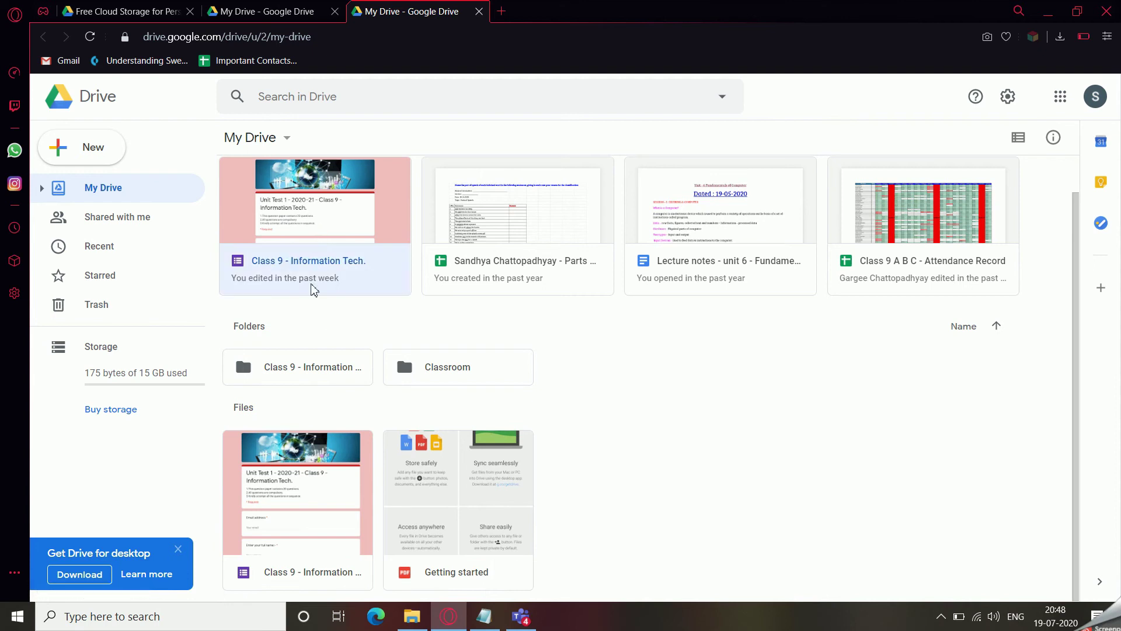
pyautogui.scroll(1, 315, 291)
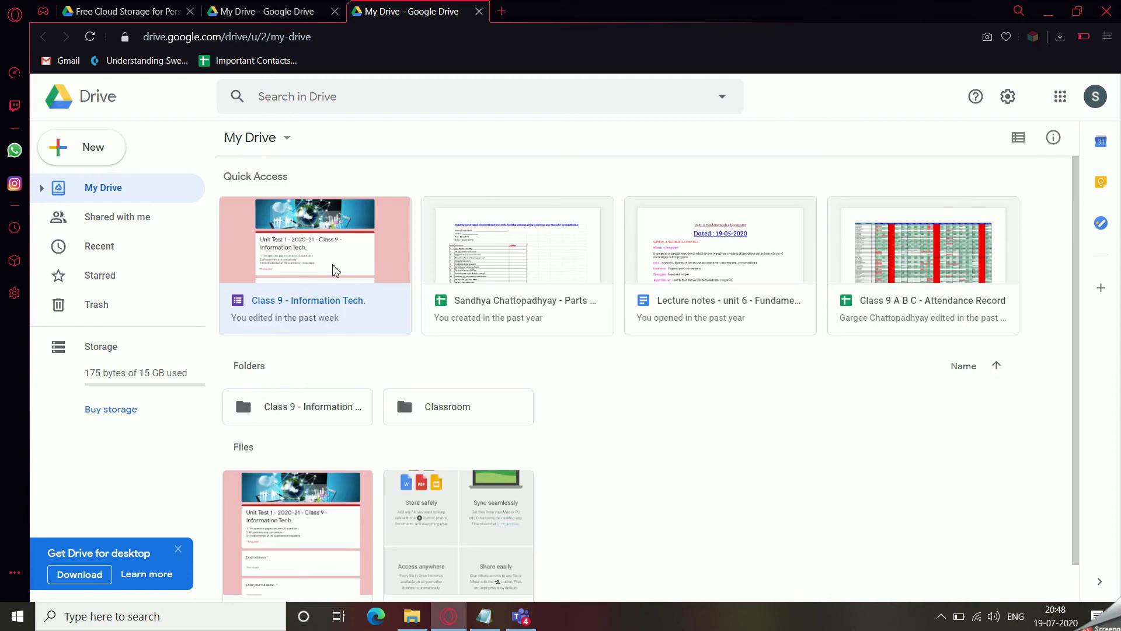
pyautogui.doubleClick(333, 268)
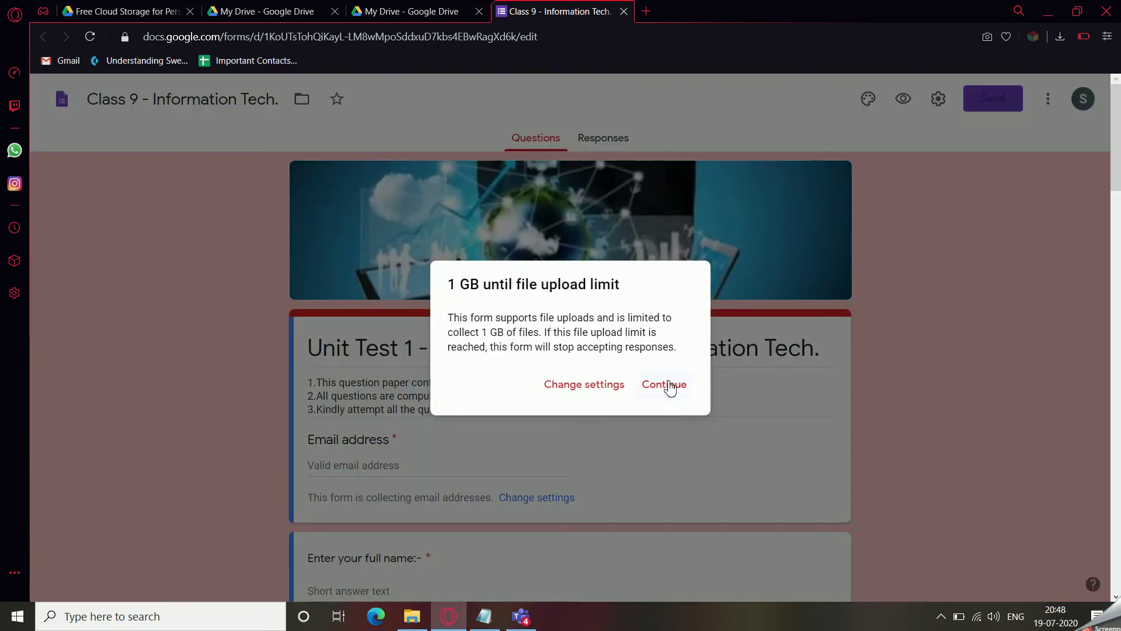
# Dismiss the upload-limit notice and scroll through the unit test's questions.
pyautogui.click(669, 386)
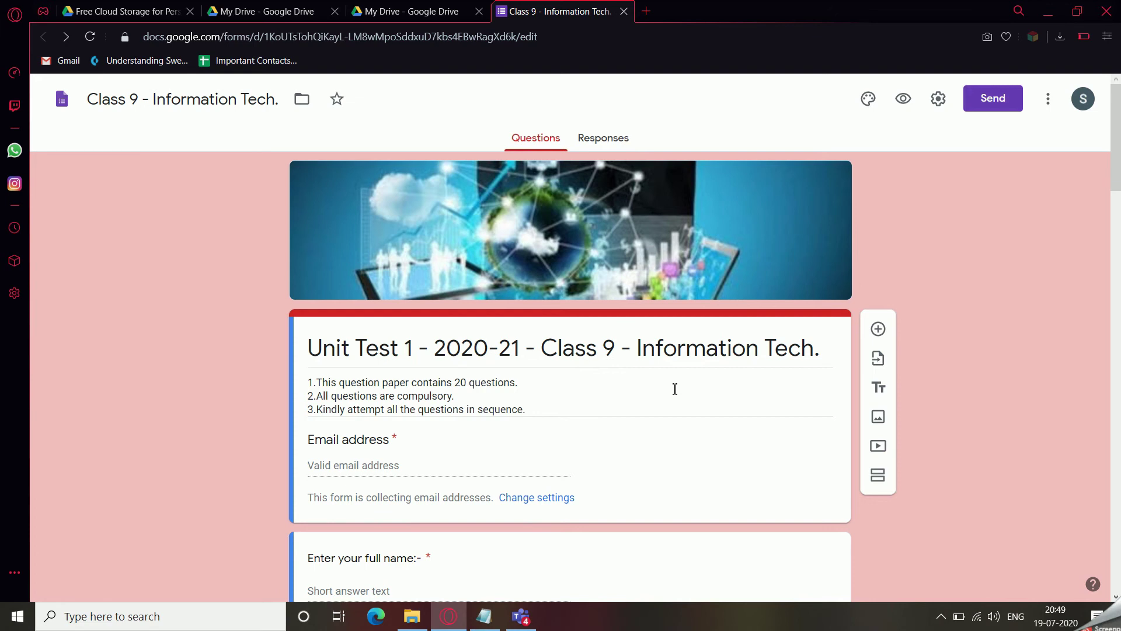
pyautogui.scroll(-6, 675, 436)
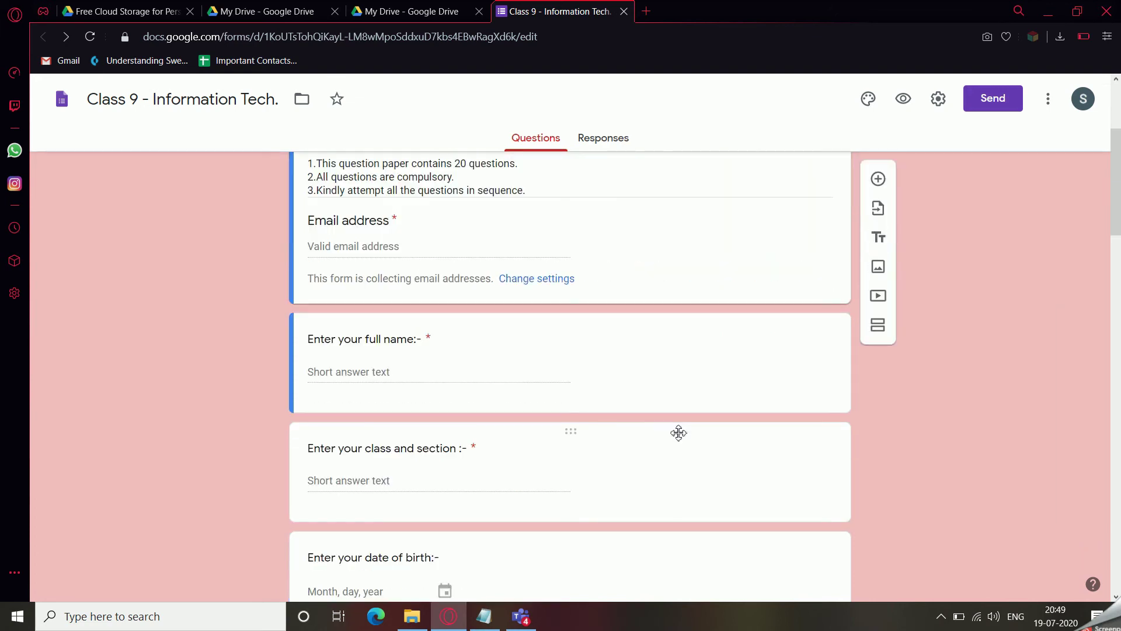
pyautogui.scroll(5, 678, 438)
pyautogui.scroll(1, 680, 438)
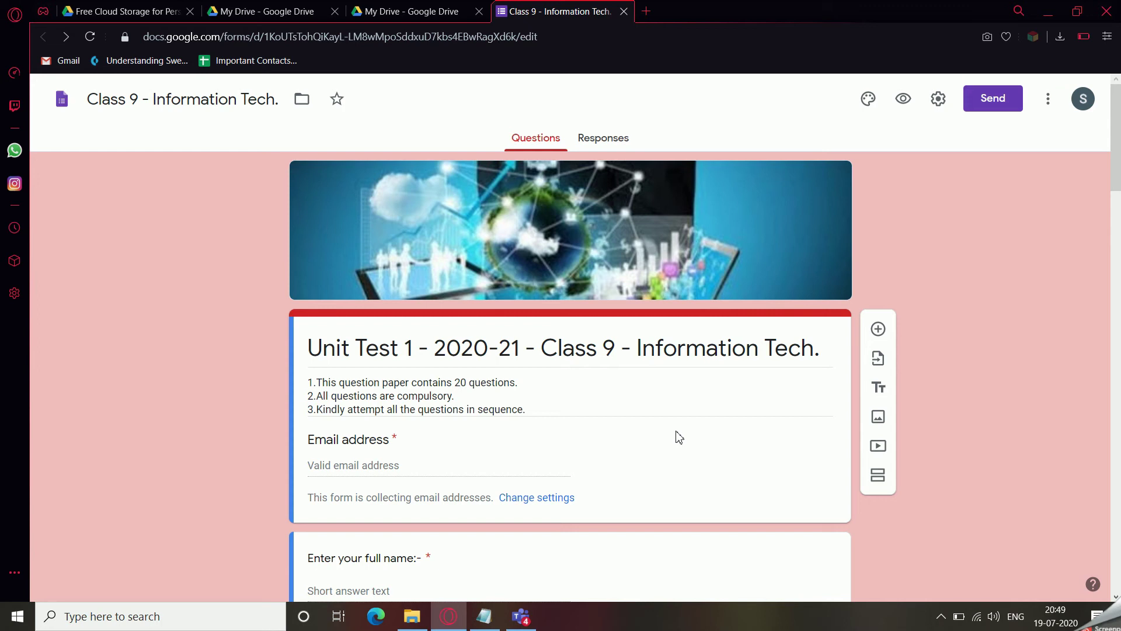
pyautogui.scroll(-9, 679, 437)
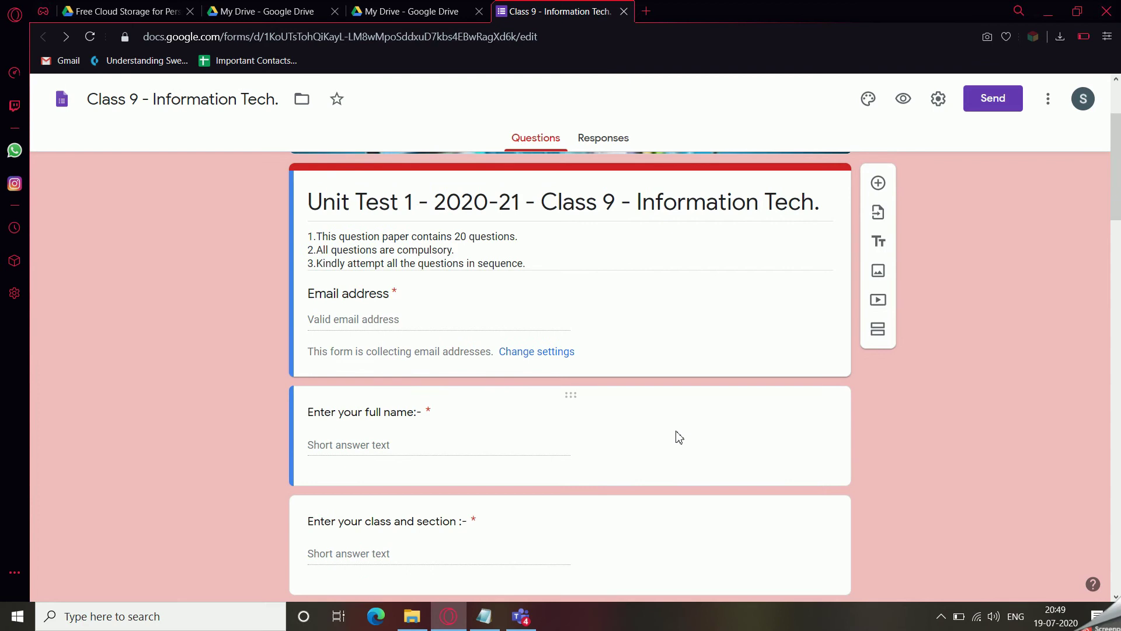
pyautogui.scroll(-8, 679, 437)
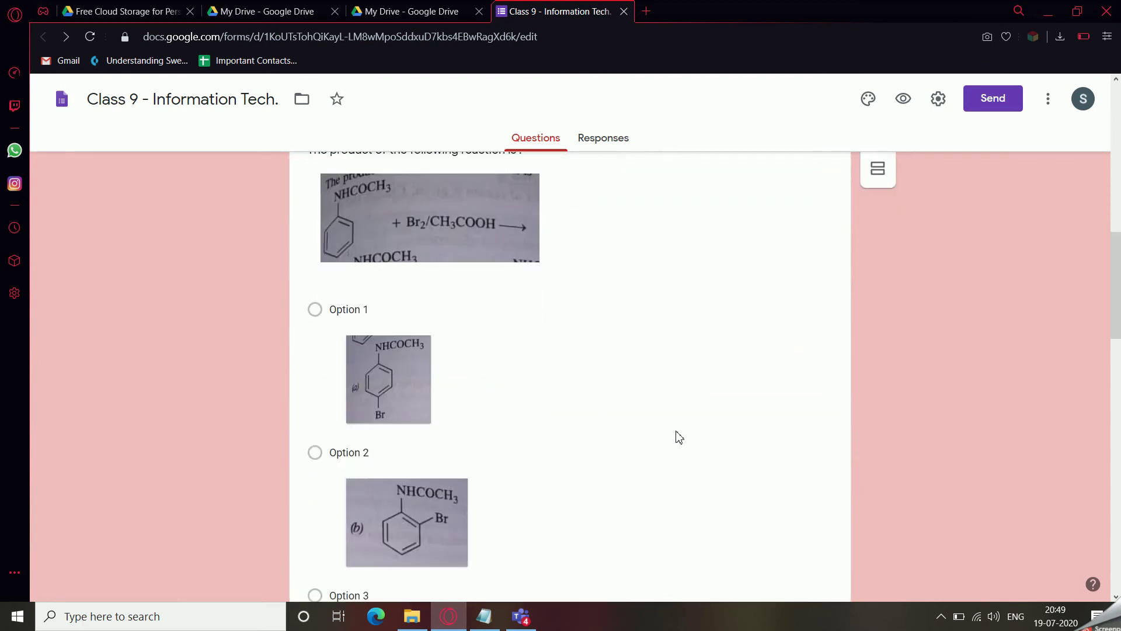
pyautogui.scroll(7, 679, 438)
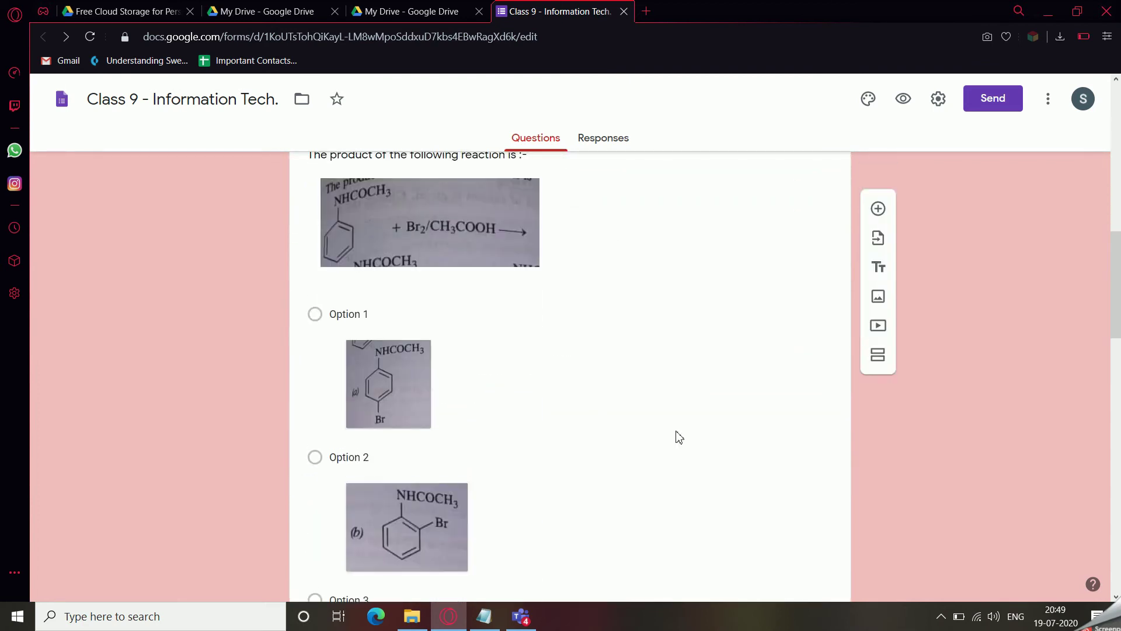
# Select the multiple-choice reaction question with its four image answer options.
pyautogui.click(644, 302)
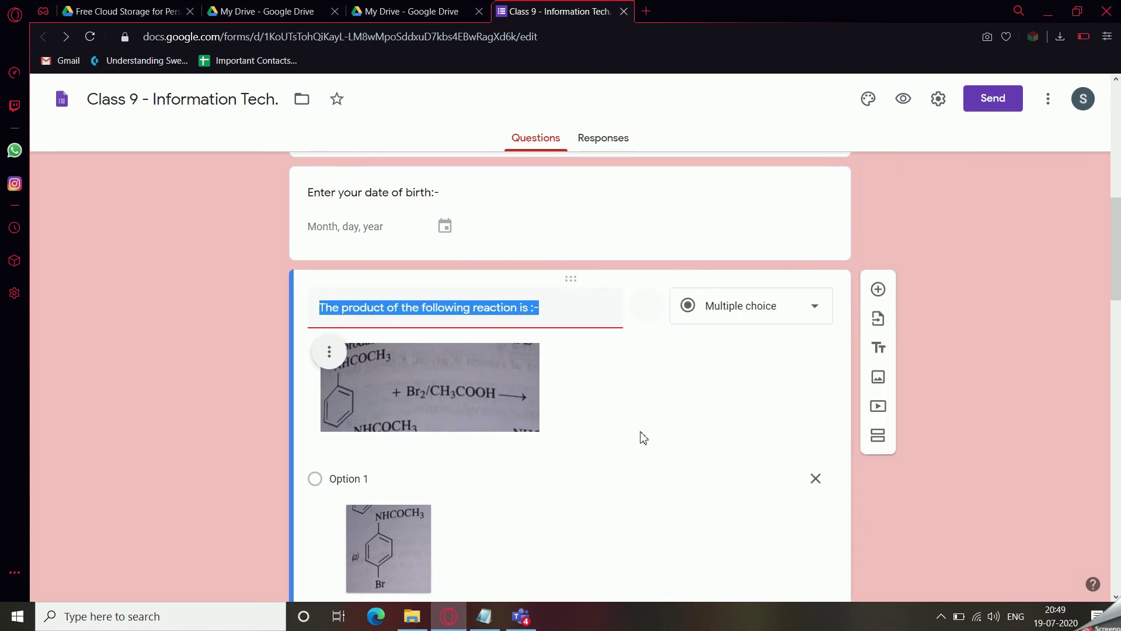
pyautogui.scroll(-10, 639, 435)
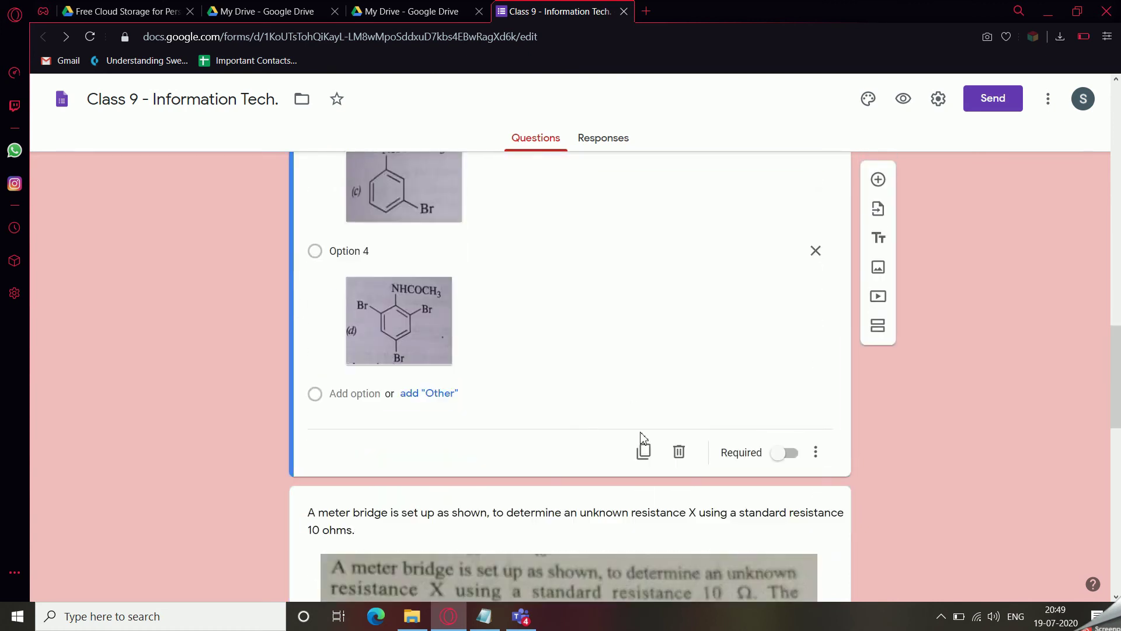
pyautogui.scroll(5, 643, 438)
pyautogui.scroll(5, 642, 438)
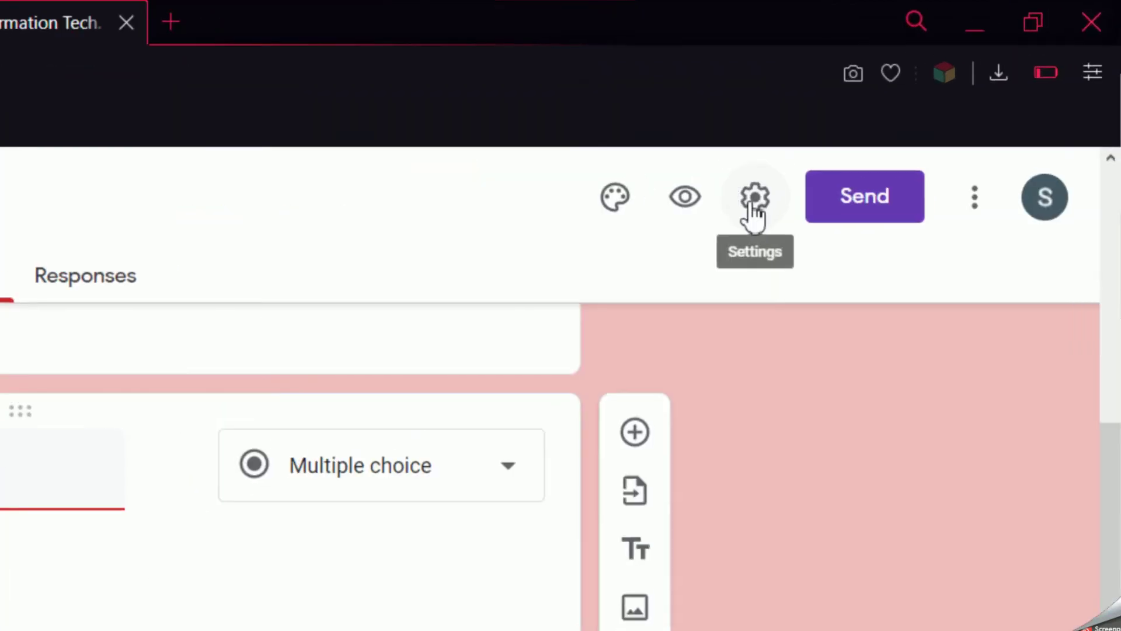
# Turn on quiz mode, release grades after manual review, hide correct answers, and save.
pyautogui.click(938, 100)
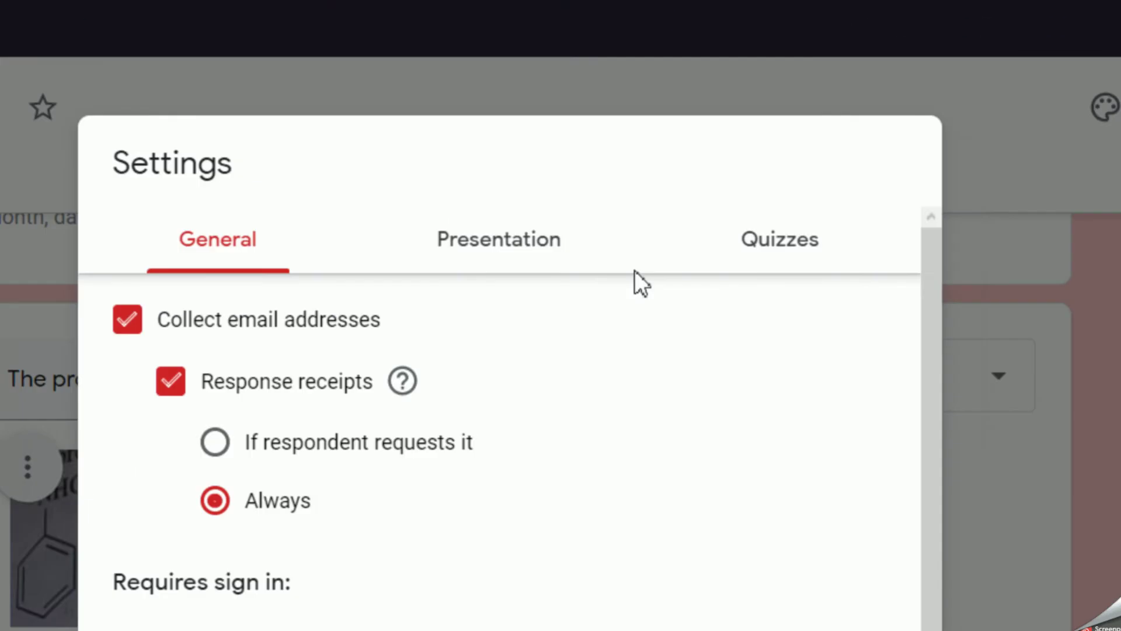
pyautogui.click(292, 329)
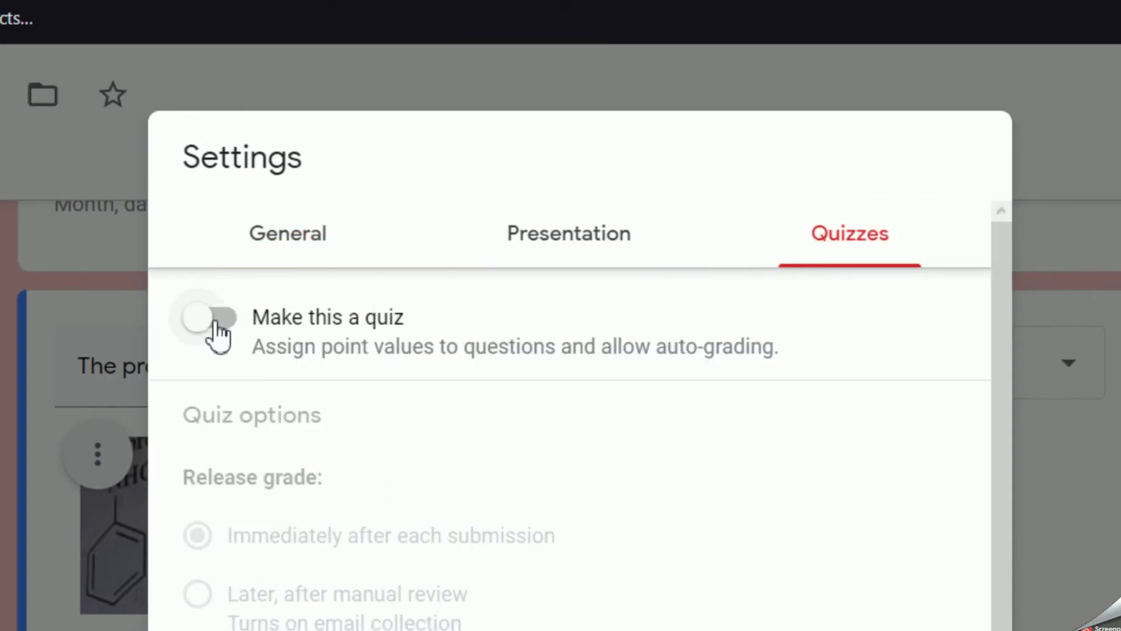
pyautogui.click(203, 336)
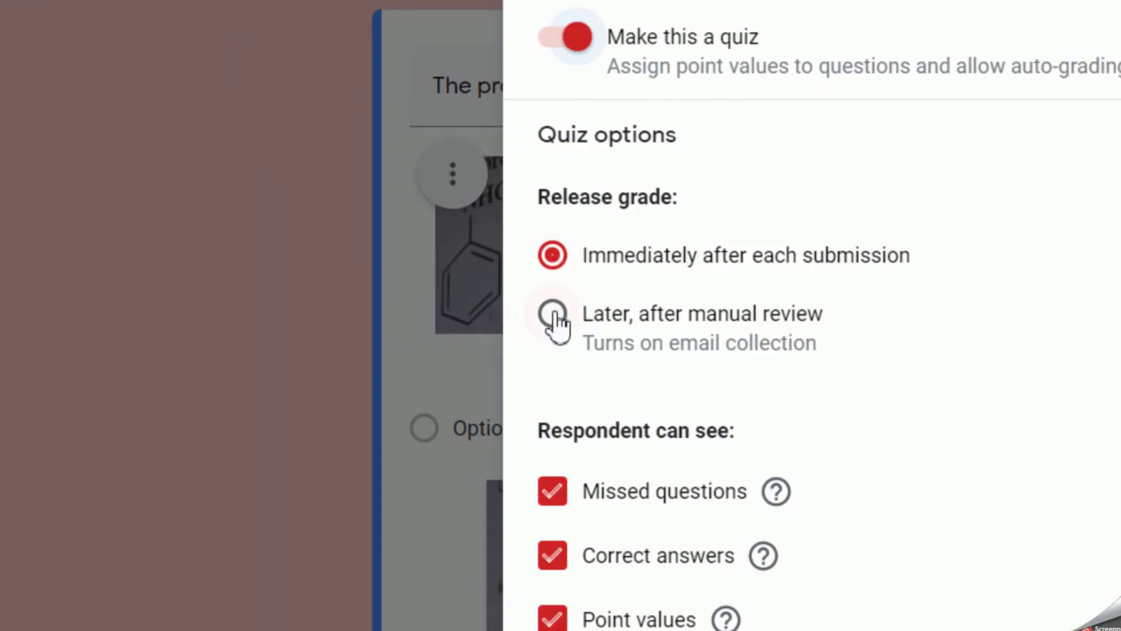
pyautogui.click(554, 318)
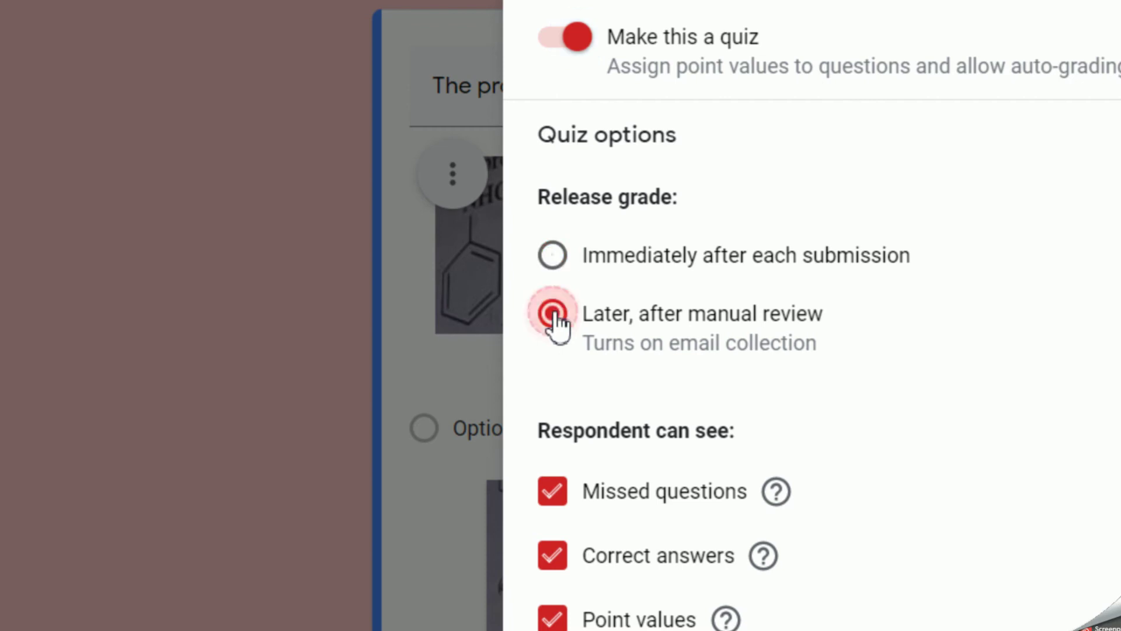
pyautogui.click(552, 561)
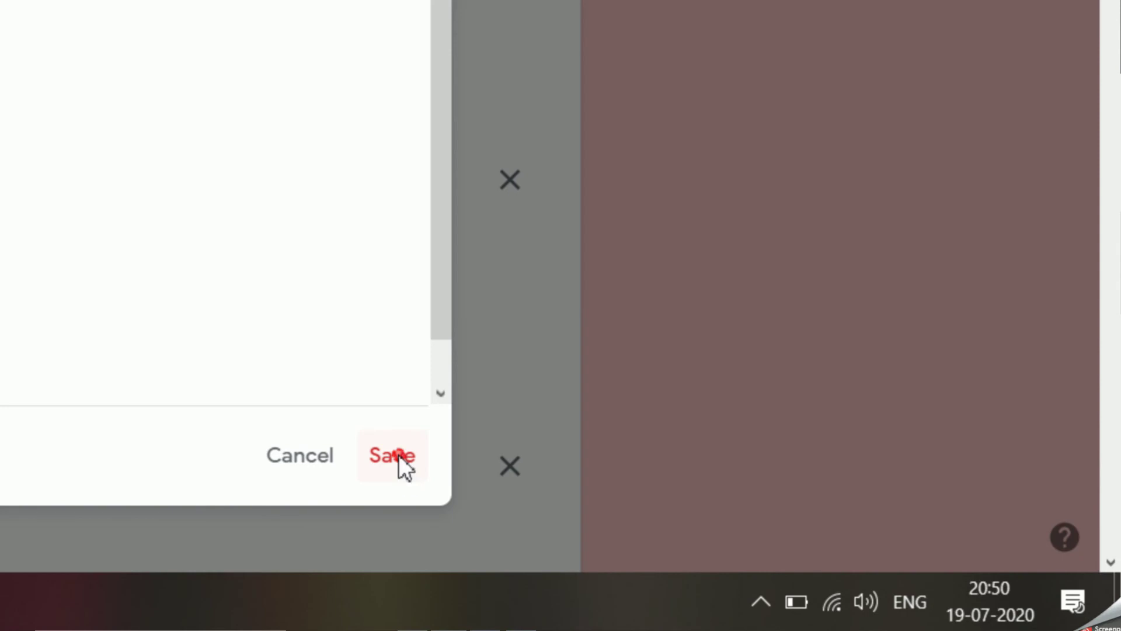
pyautogui.click(395, 456)
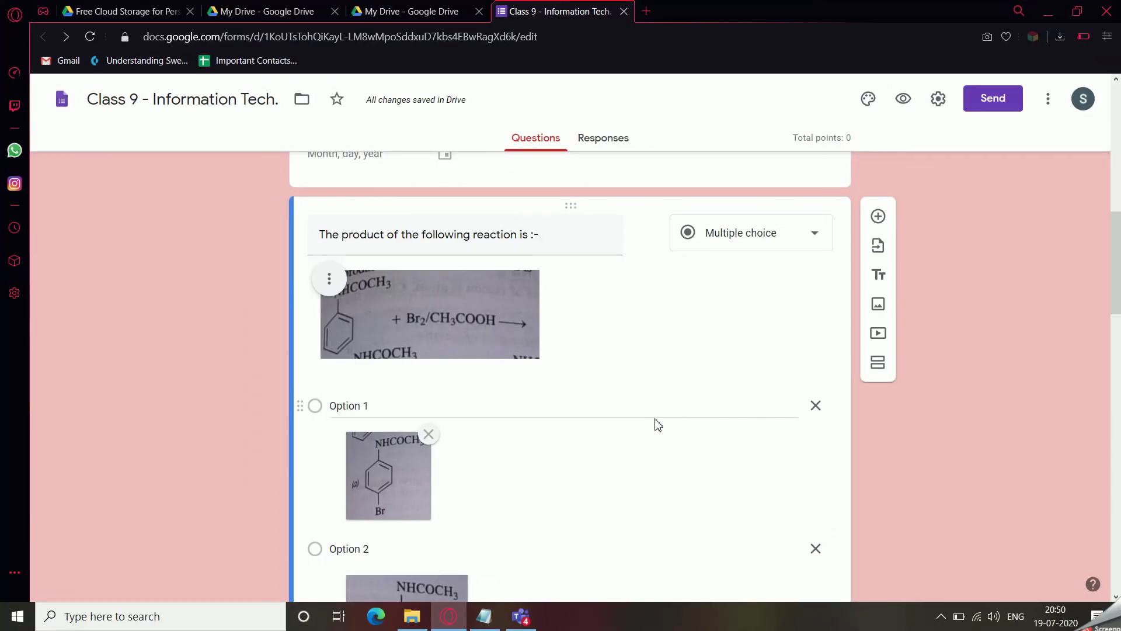
# Mark Option 2 correct for the reaction question and change its points from 0 to 1.
pyautogui.scroll(-10, 645, 467)
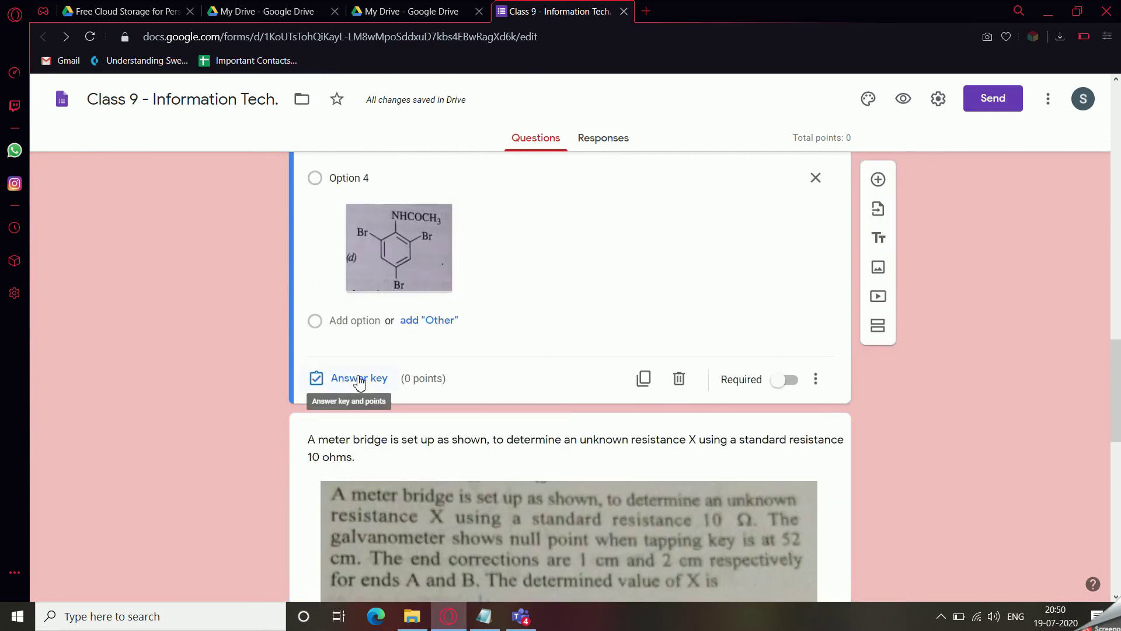
pyautogui.scroll(1, 360, 382)
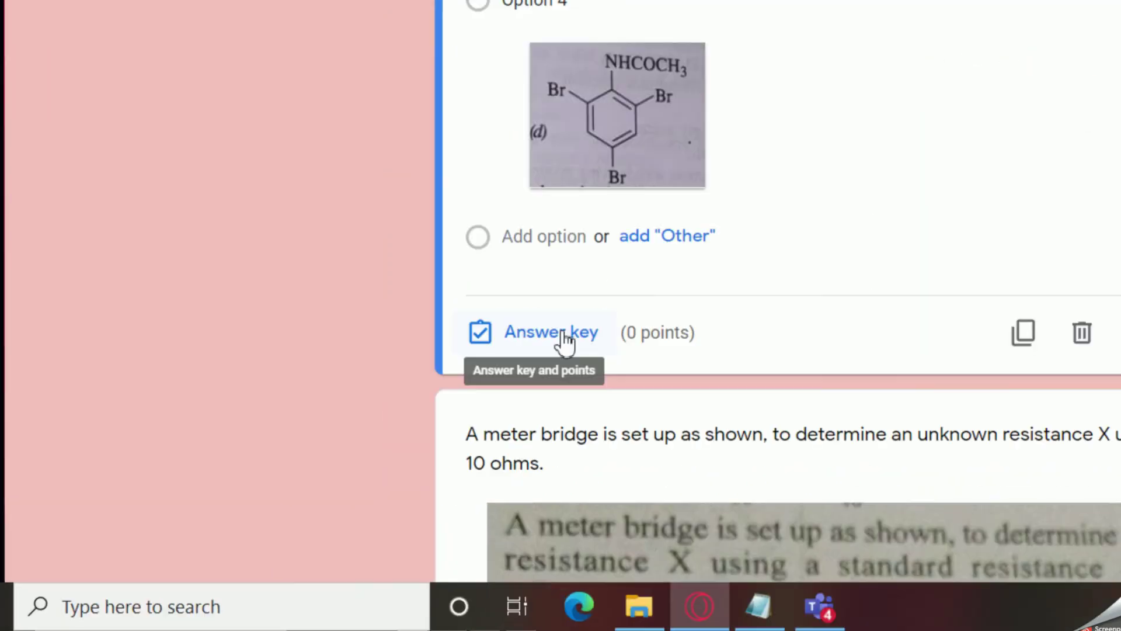
pyautogui.scroll(8, 564, 335)
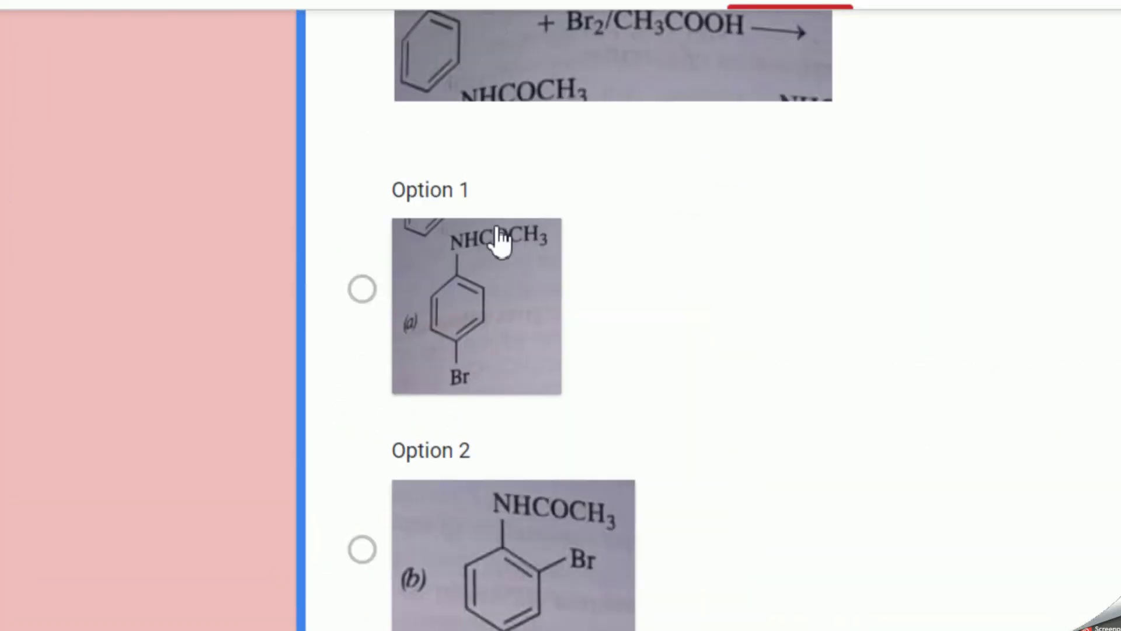
pyautogui.scroll(5, 395, 263)
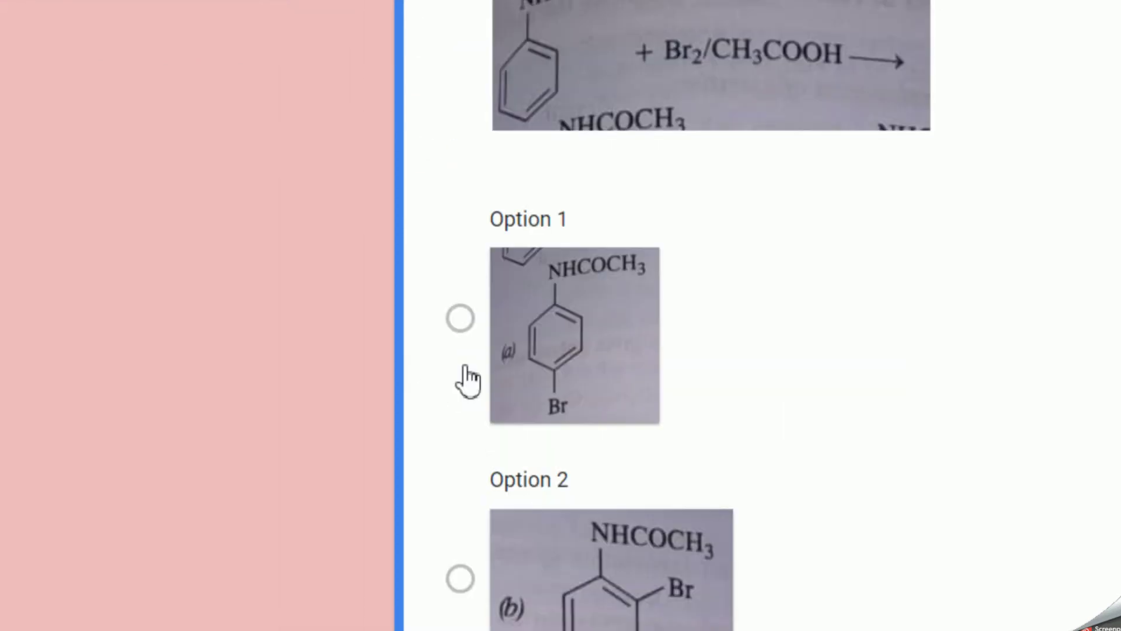
pyautogui.scroll(-5, 471, 380)
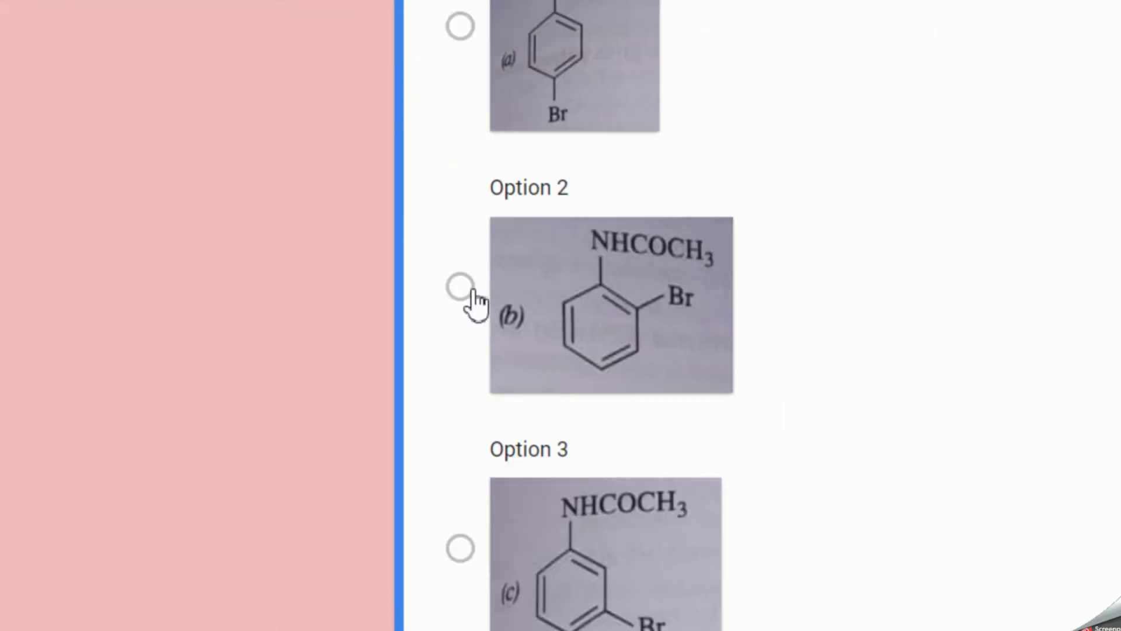
pyautogui.click(465, 289)
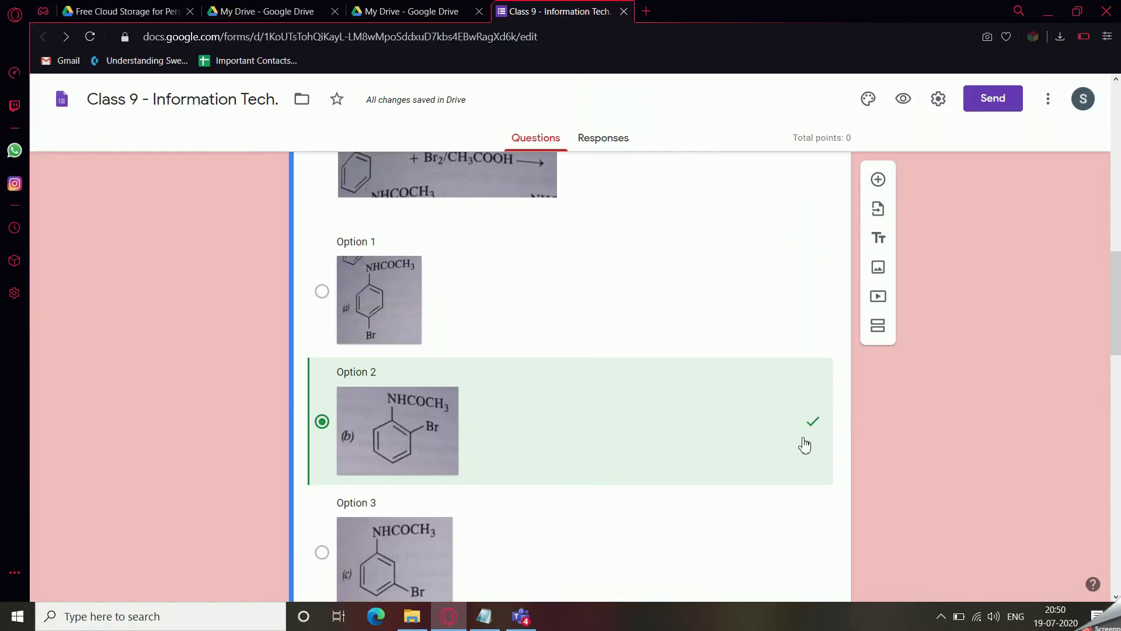
pyautogui.scroll(3, 487, 259)
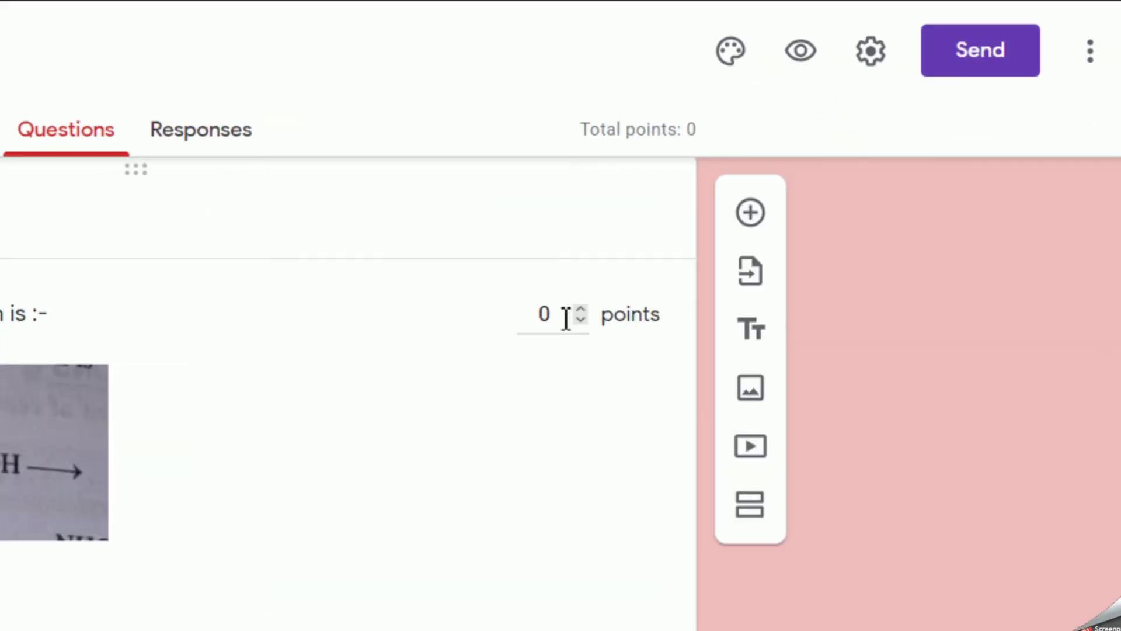
pyautogui.click(786, 232)
pyautogui.press('BackSpace')
pyautogui.write('1')
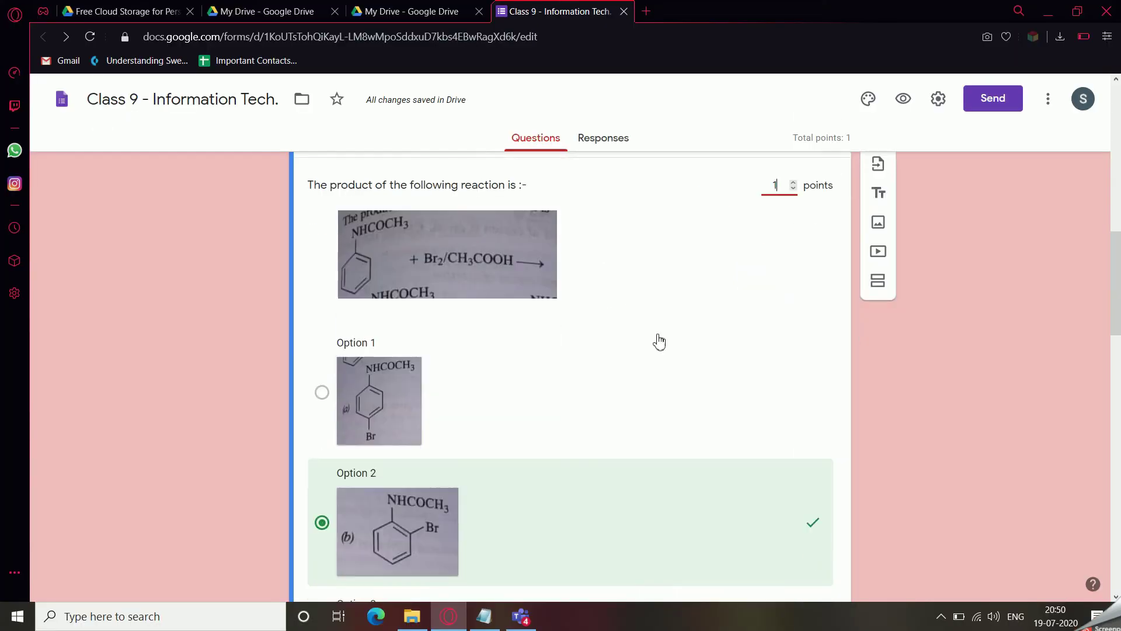
# Mark Keyboard, Scanner, OCR and Joystick as correct answers to the input-devices question.
pyautogui.scroll(-5, 656, 345)
pyautogui.scroll(-15, 654, 347)
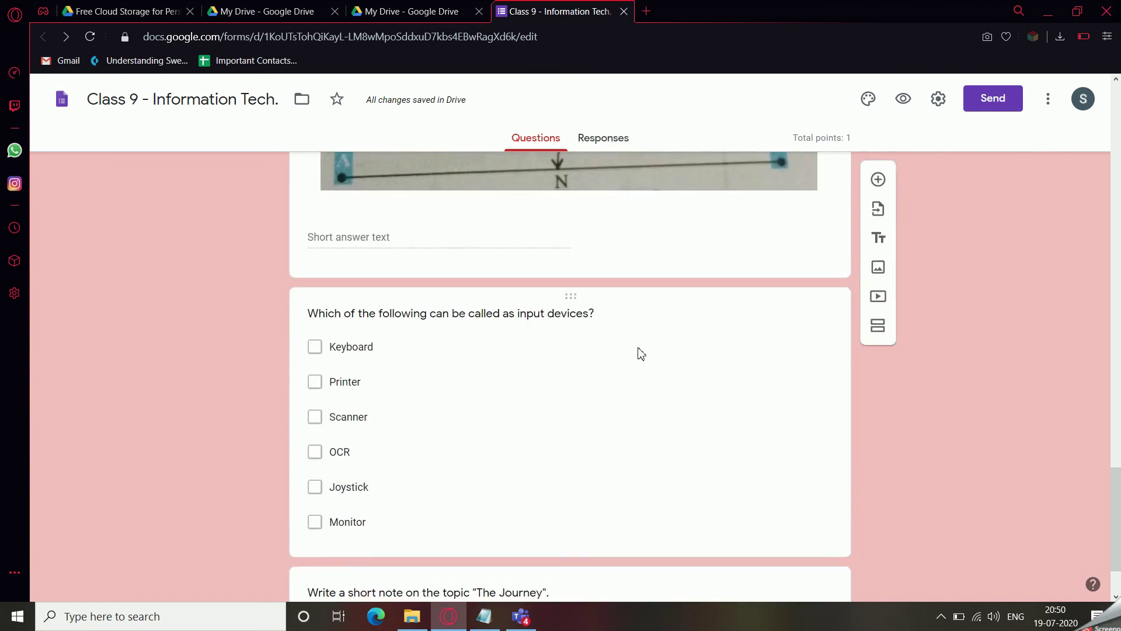
pyautogui.scroll(-2, 639, 348)
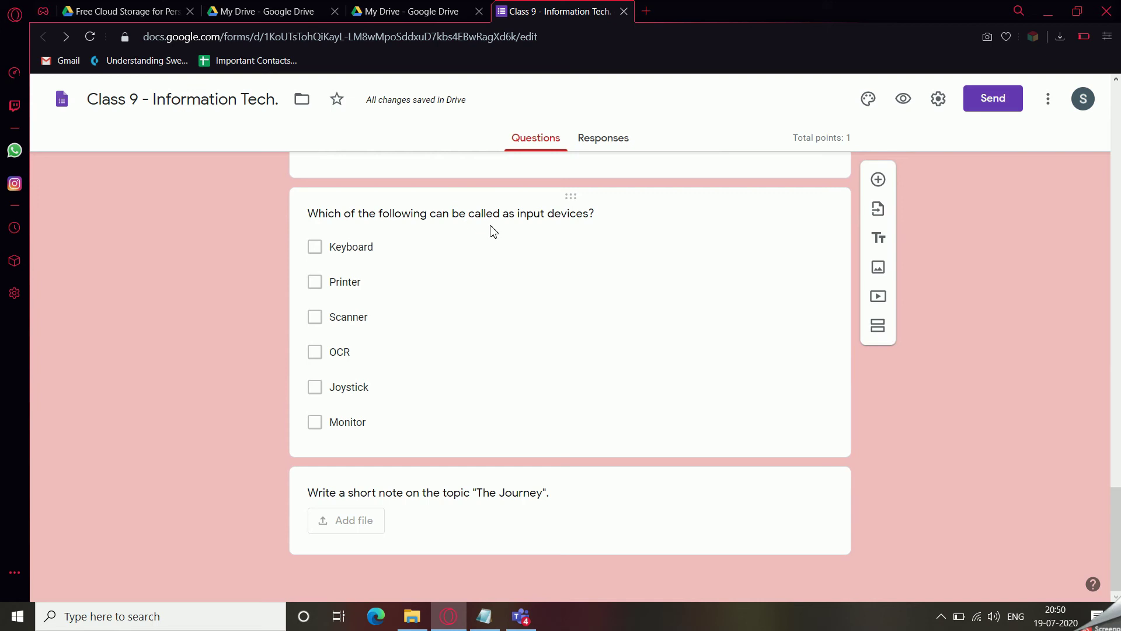
pyautogui.click(608, 229)
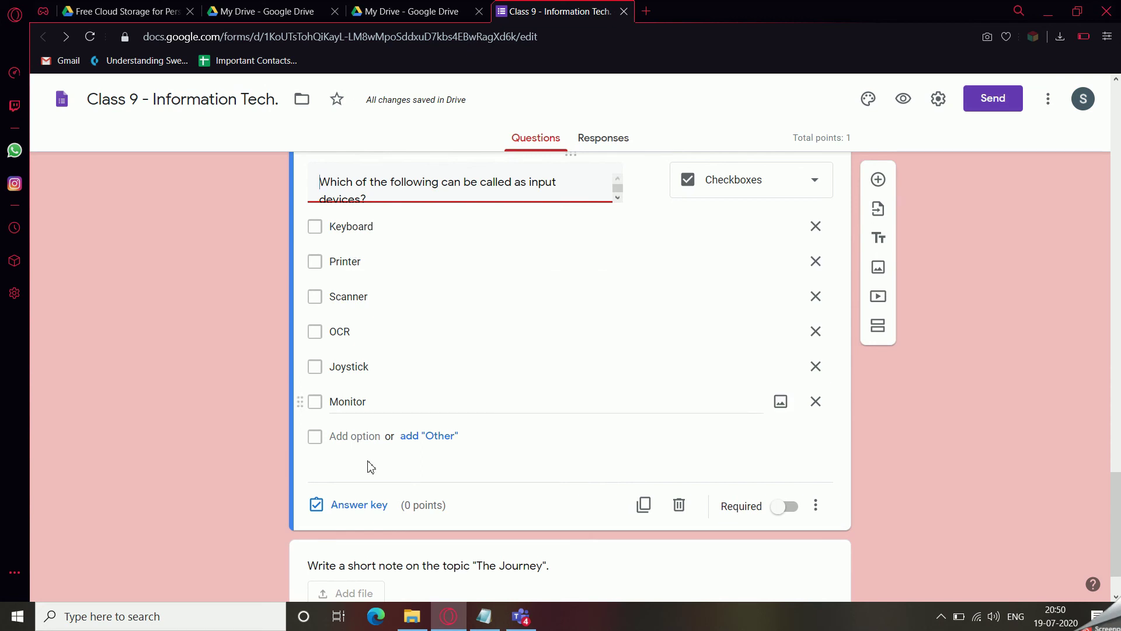
pyautogui.click(354, 506)
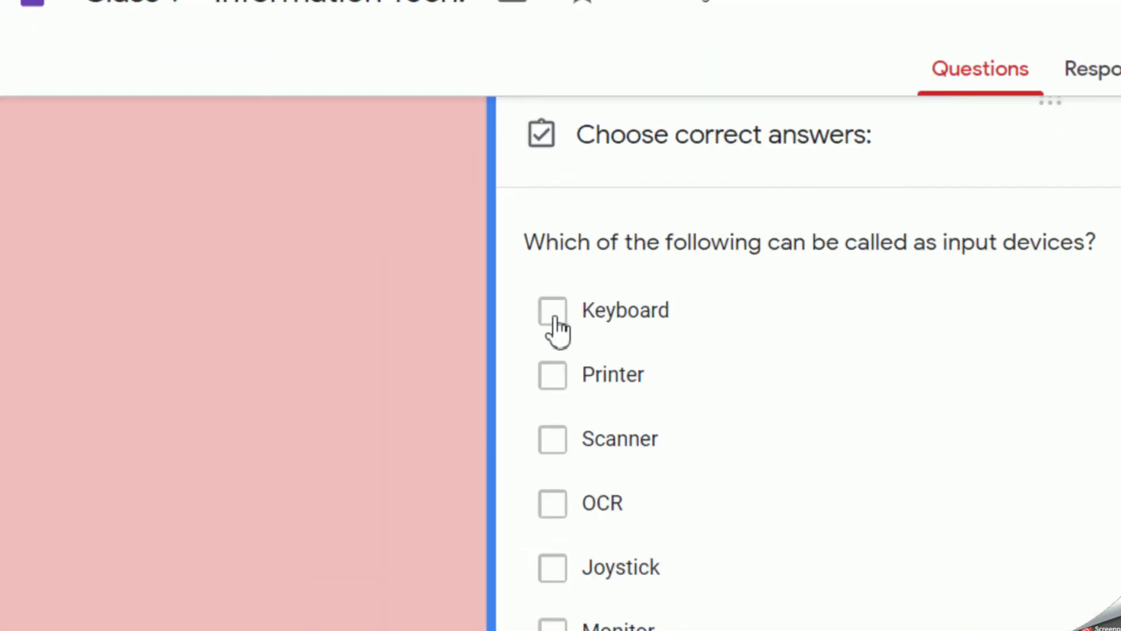
pyautogui.click(554, 322)
pyautogui.click(555, 447)
pyautogui.click(553, 504)
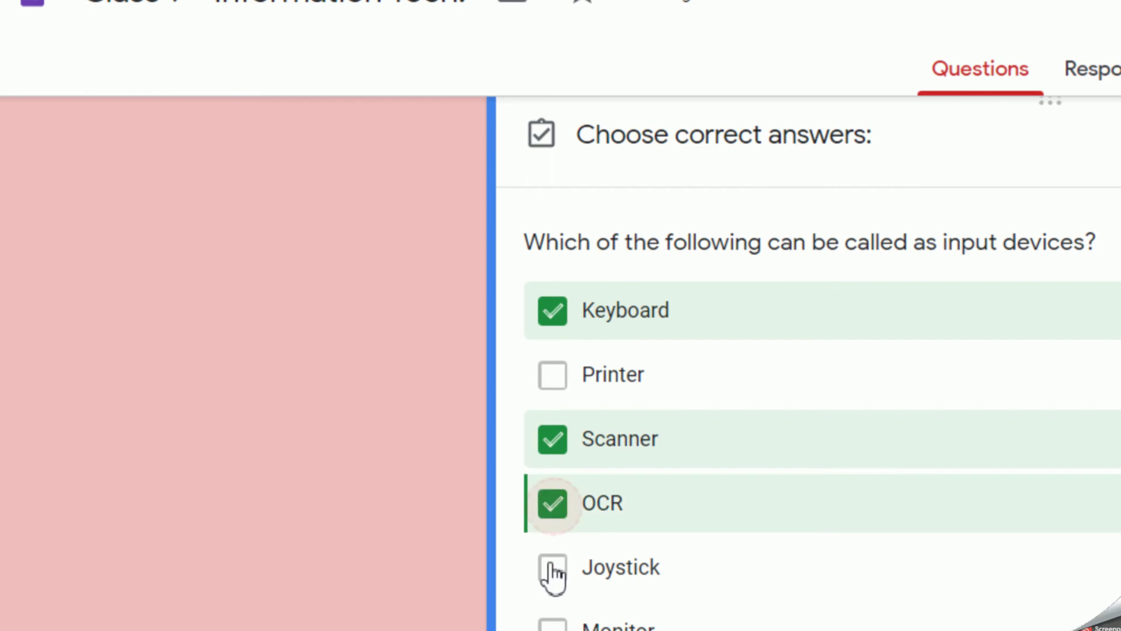
pyautogui.click(553, 568)
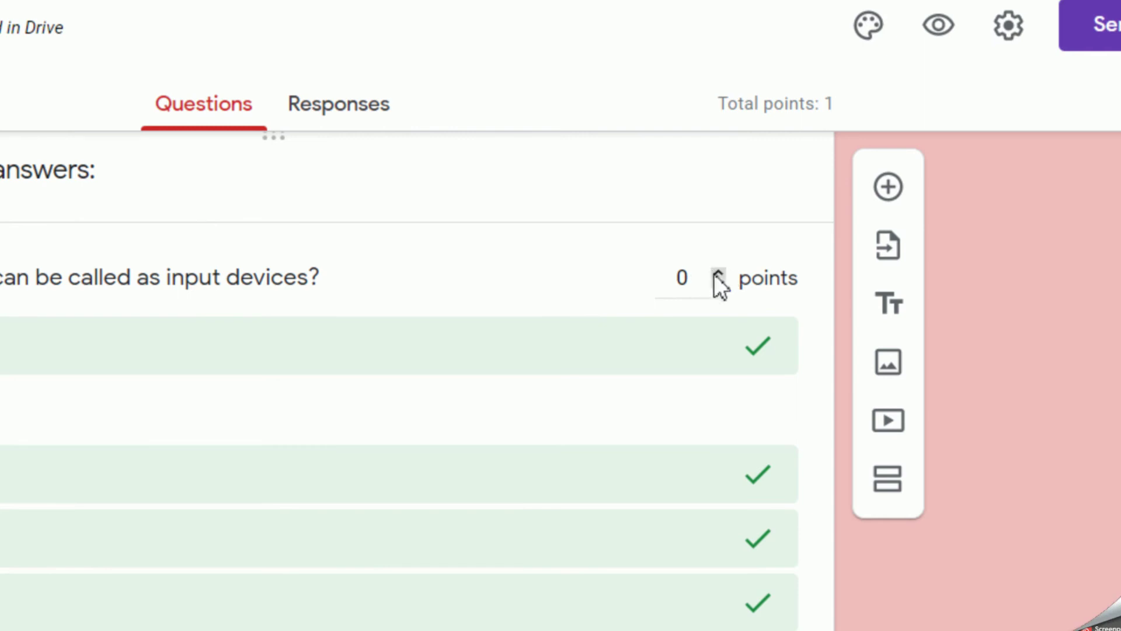
# Raise the input-devices question to 4 points and finish its answer key.
pyautogui.click(718, 273)
pyautogui.click(720, 272)
pyautogui.click(720, 272)
pyautogui.click(721, 272)
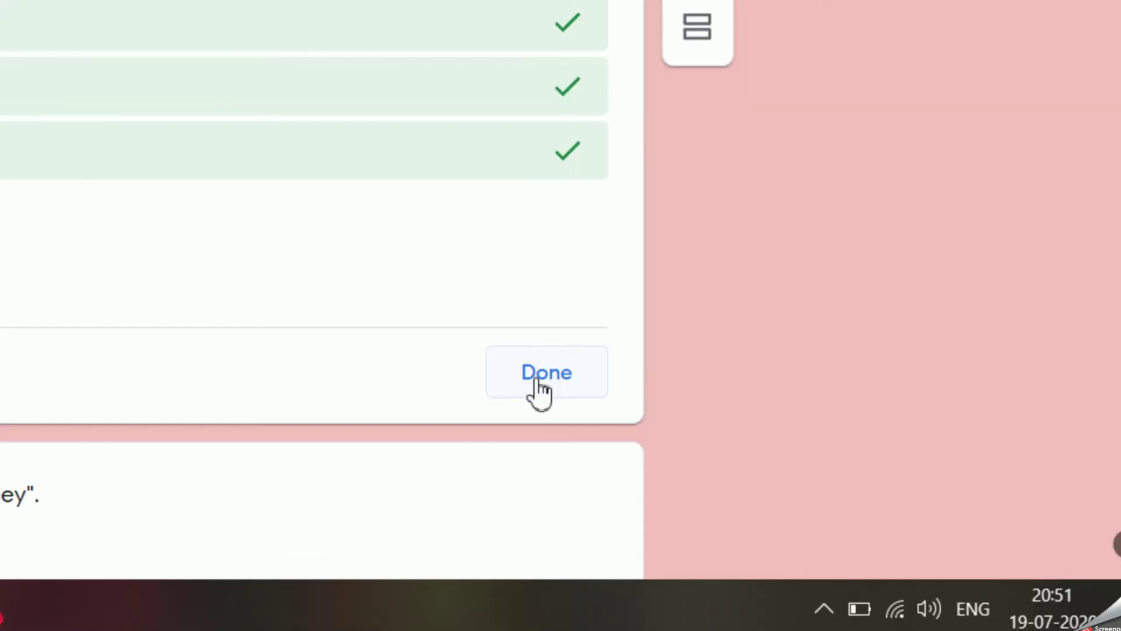
pyautogui.click(634, 561)
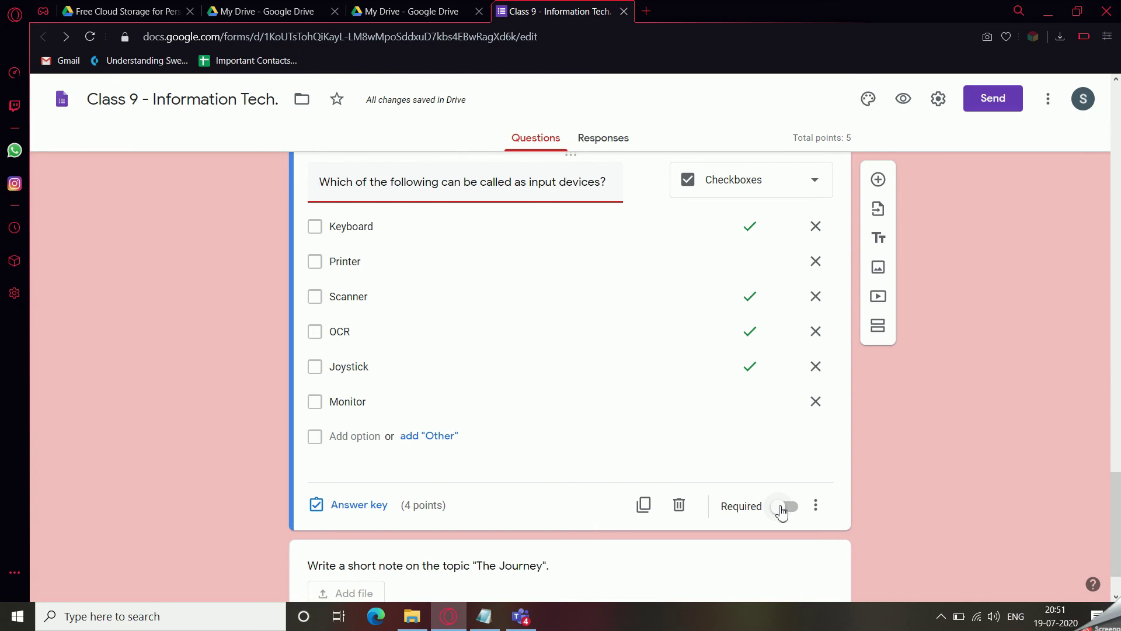
pyautogui.scroll(20, 782, 511)
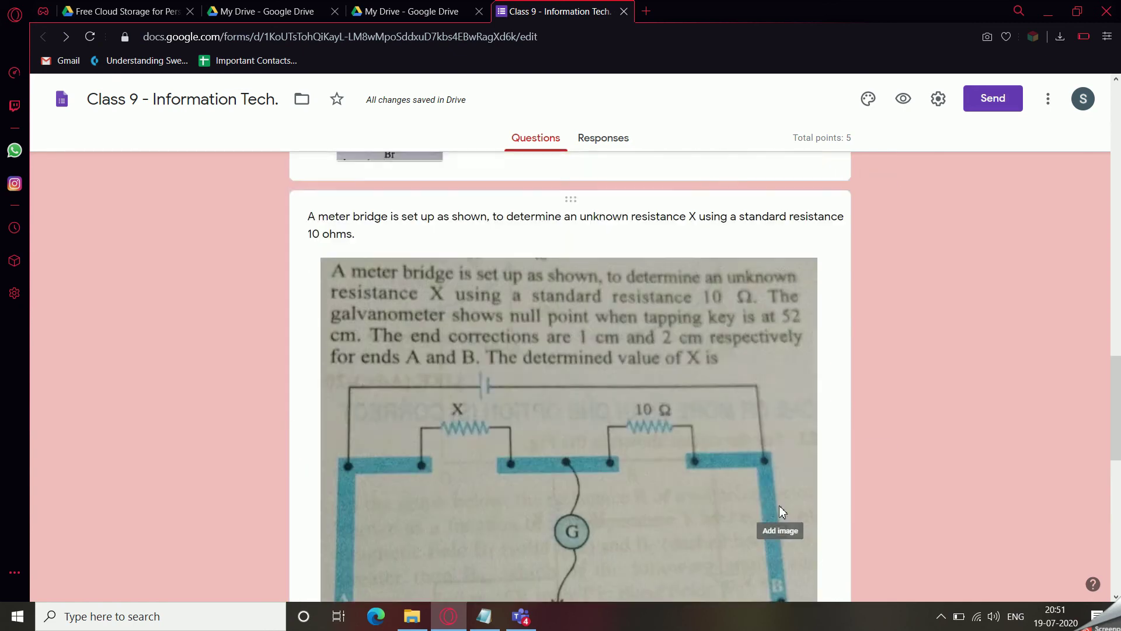
pyautogui.scroll(5, 782, 510)
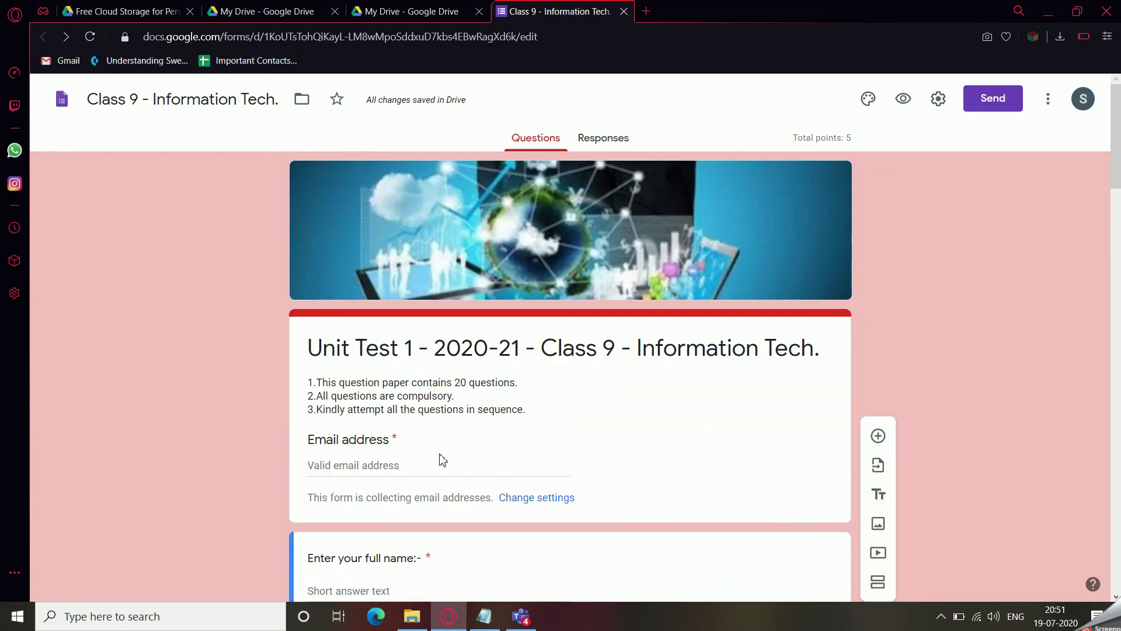
pyautogui.scroll(-5, 426, 449)
pyautogui.scroll(3, 429, 255)
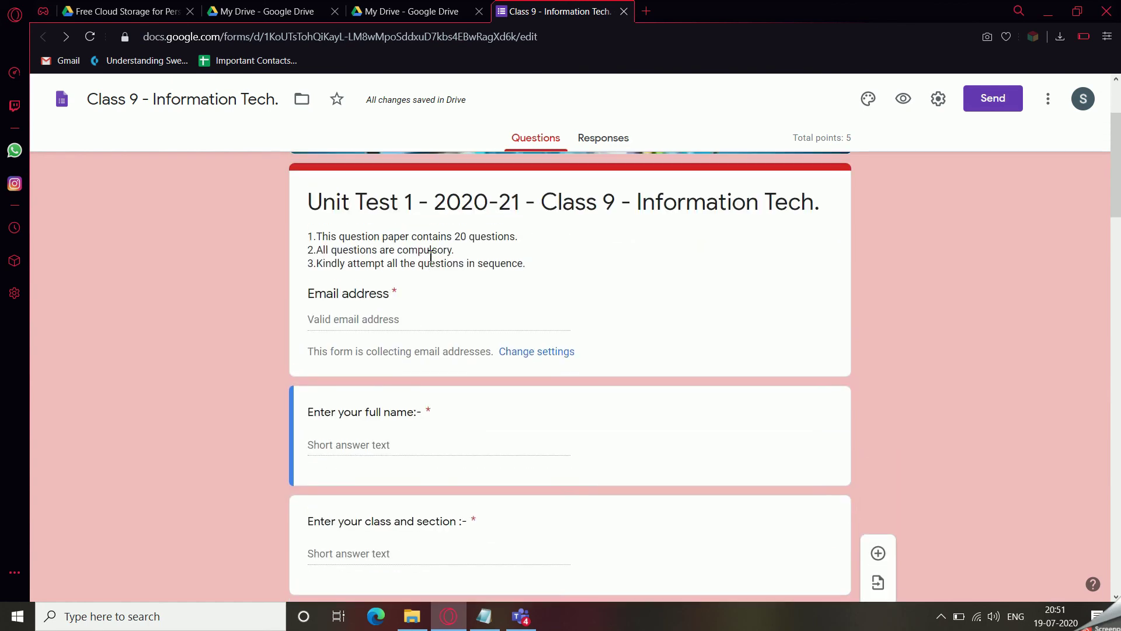
pyautogui.scroll(-3, 385, 413)
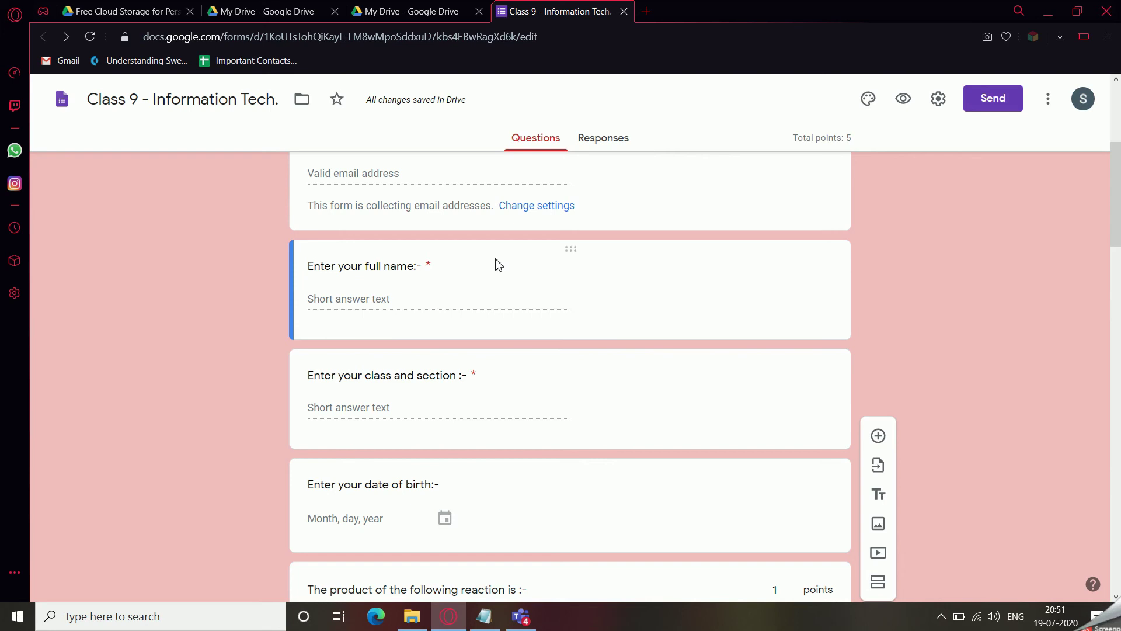
pyautogui.click(592, 275)
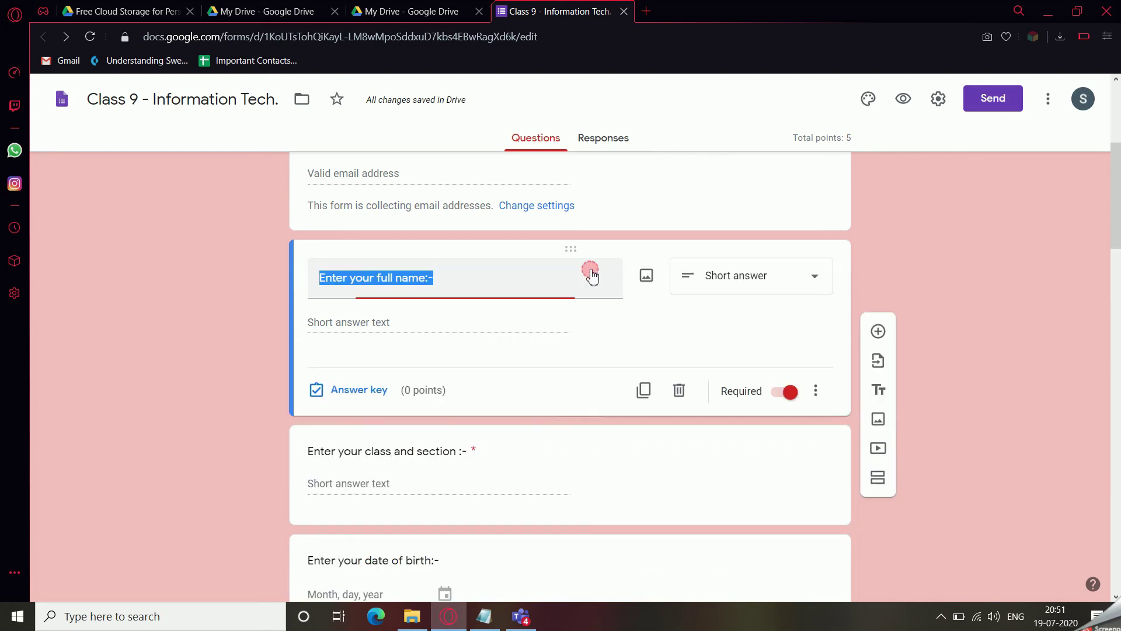
pyautogui.click(680, 474)
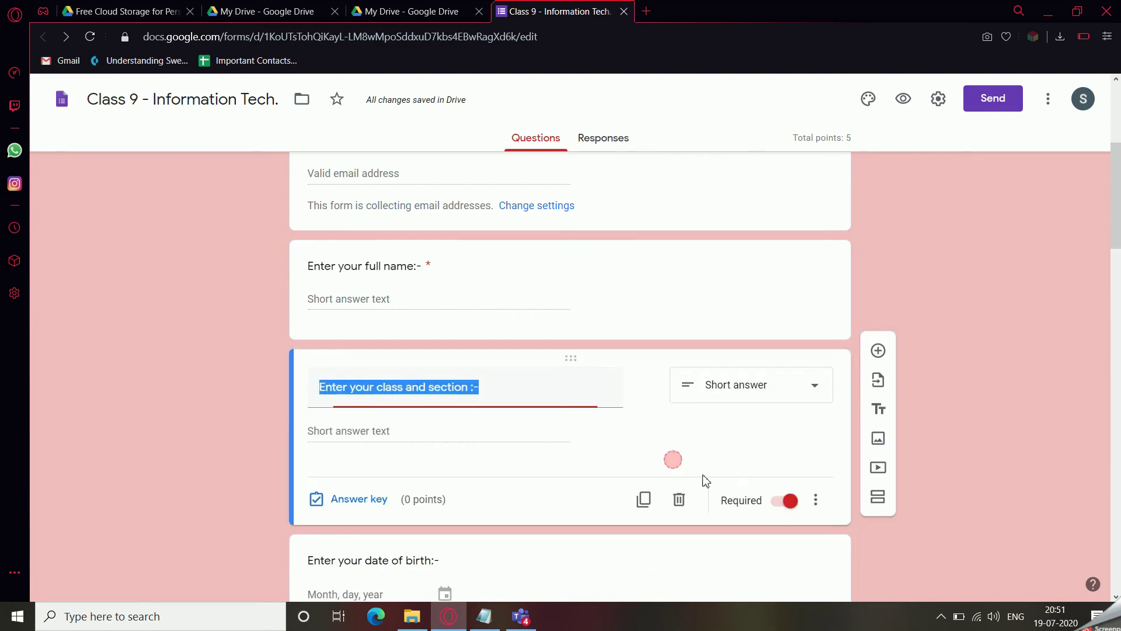
pyautogui.click(646, 460)
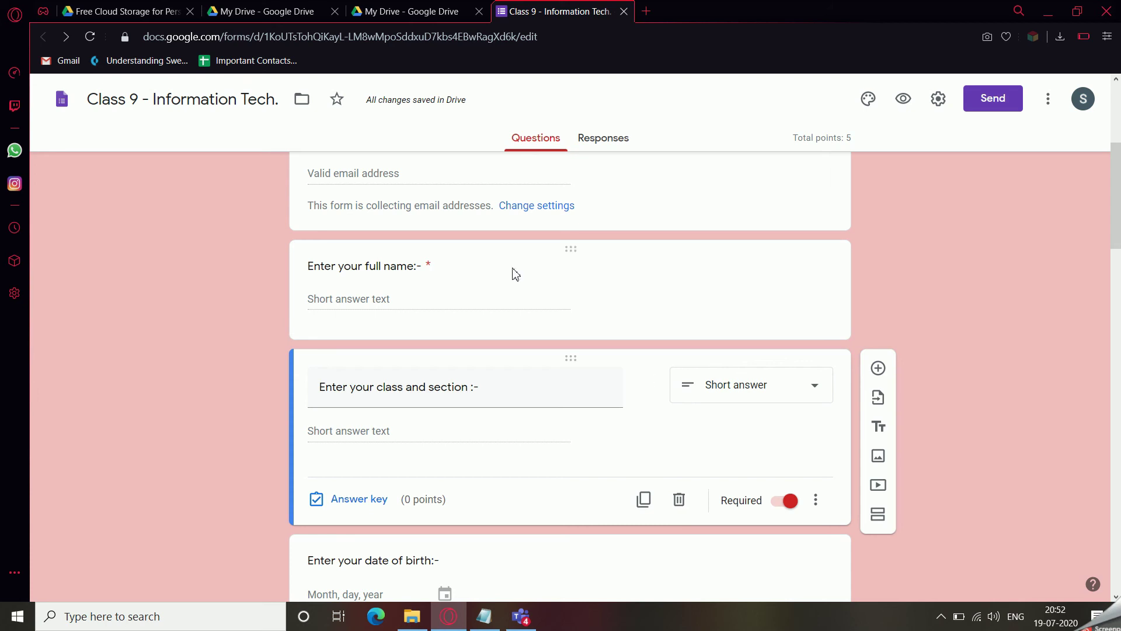
pyautogui.moveTo(390, 399)
pyautogui.scroll(-4, 789, 512)
pyautogui.scroll(-20, 790, 512)
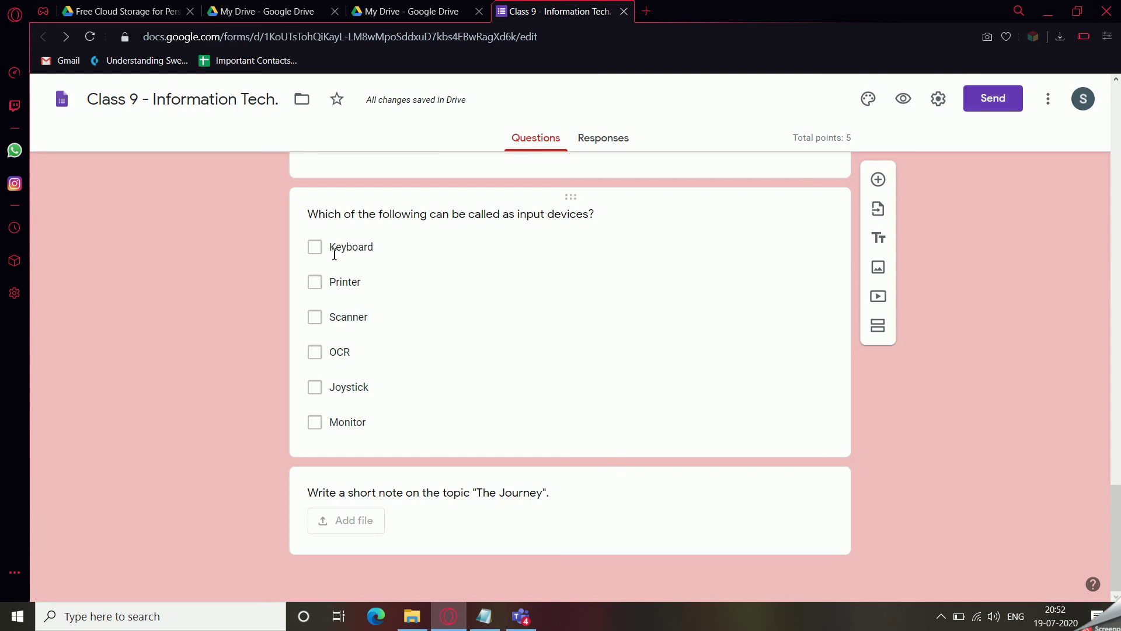
pyautogui.scroll(6, 338, 280)
pyautogui.scroll(5, 353, 329)
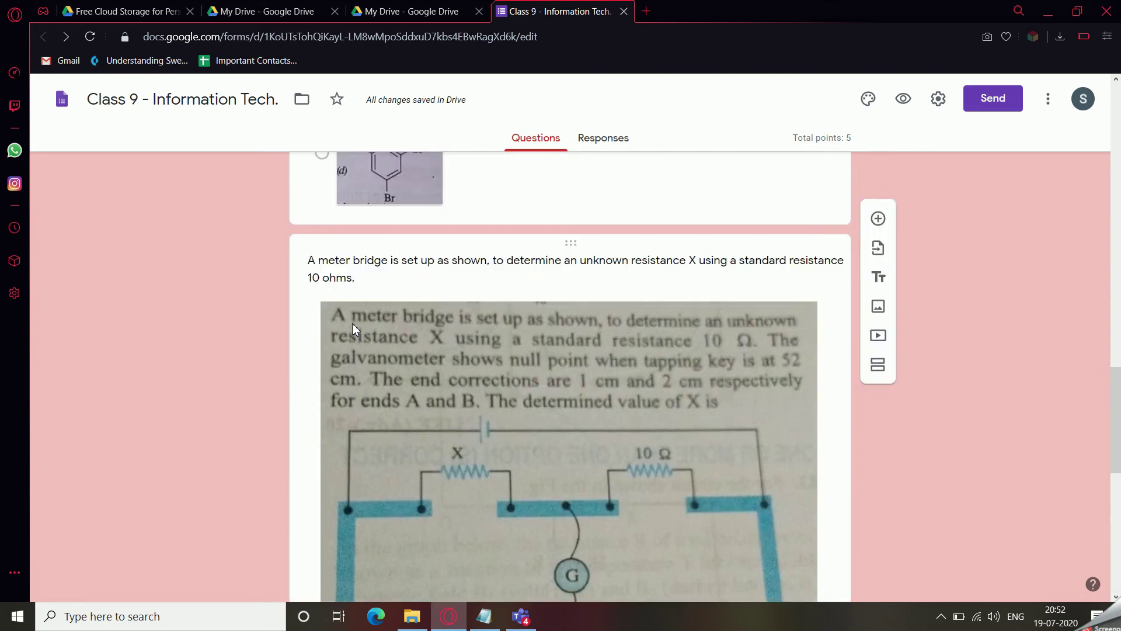
pyautogui.scroll(-11, 353, 324)
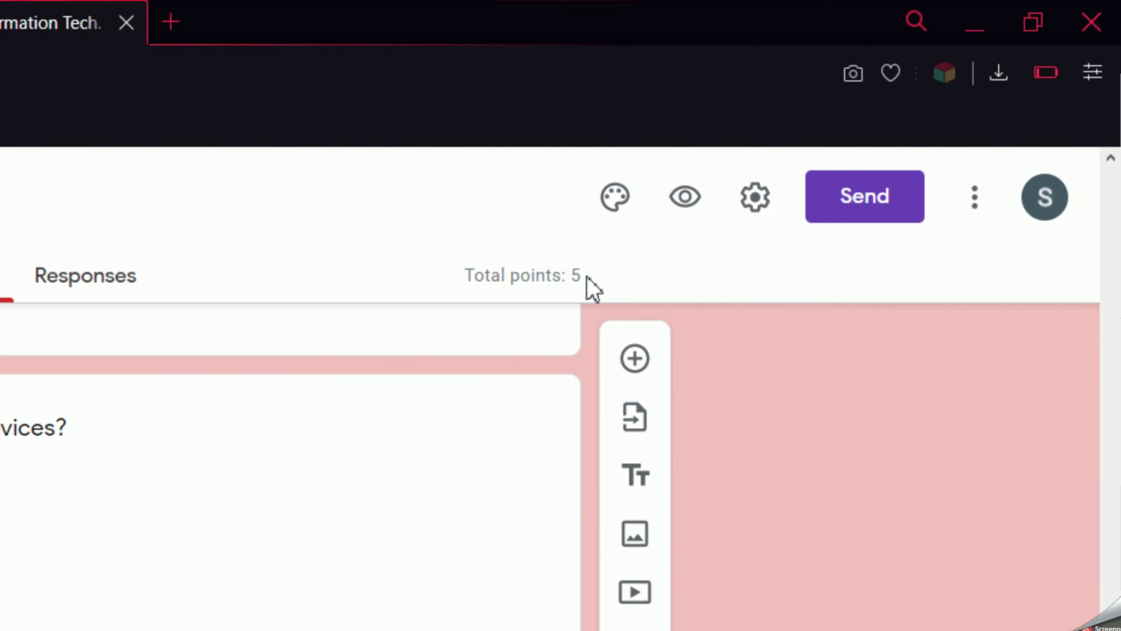
# Limit the quiz to 1 response, leaving edit-after-submit and summary charts off, and save.
pyautogui.click(764, 205)
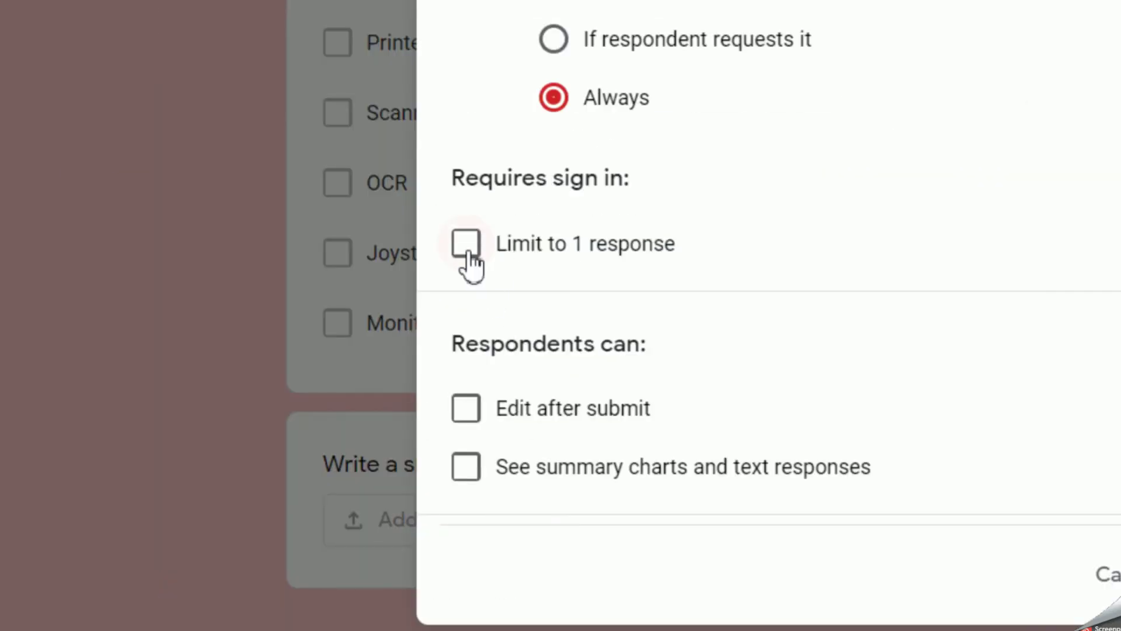
pyautogui.click(471, 246)
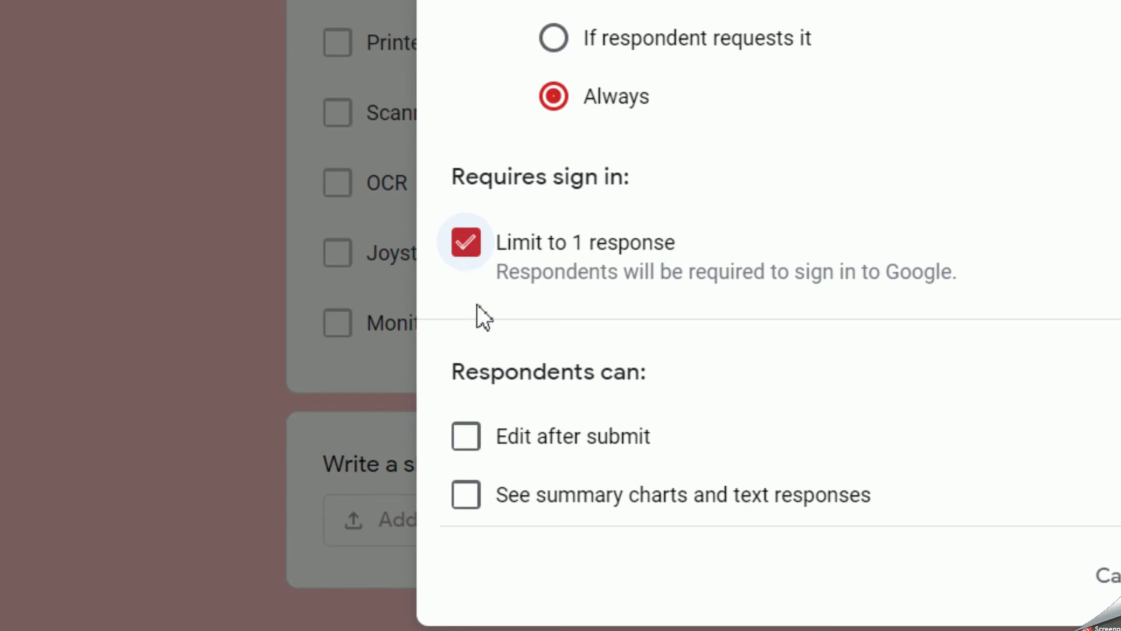
pyautogui.click(468, 448)
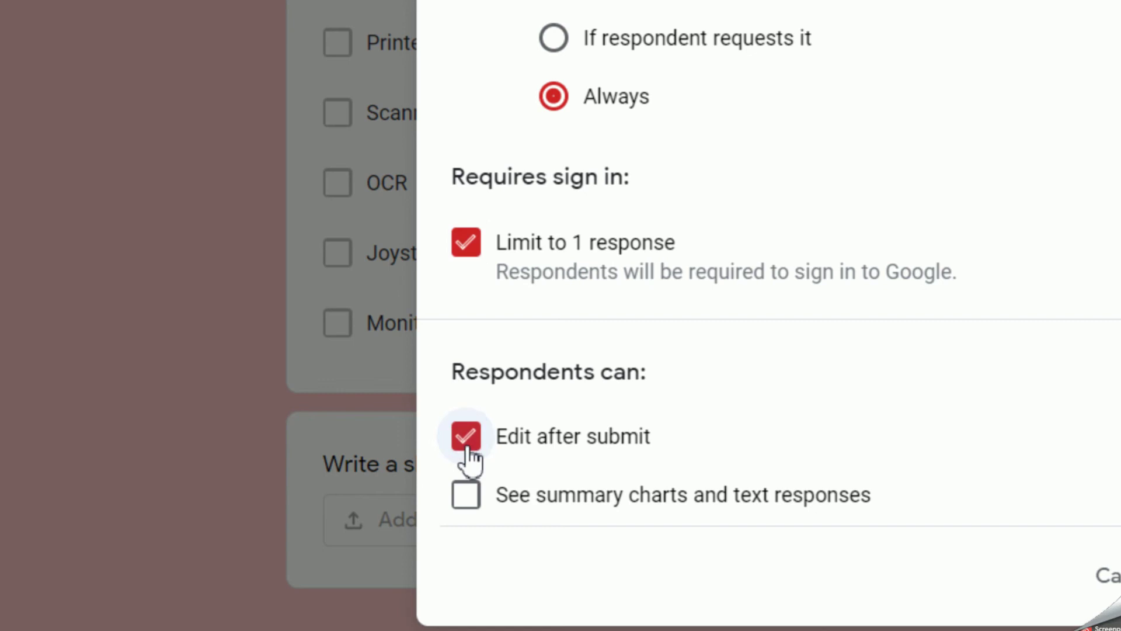
pyautogui.click(471, 446)
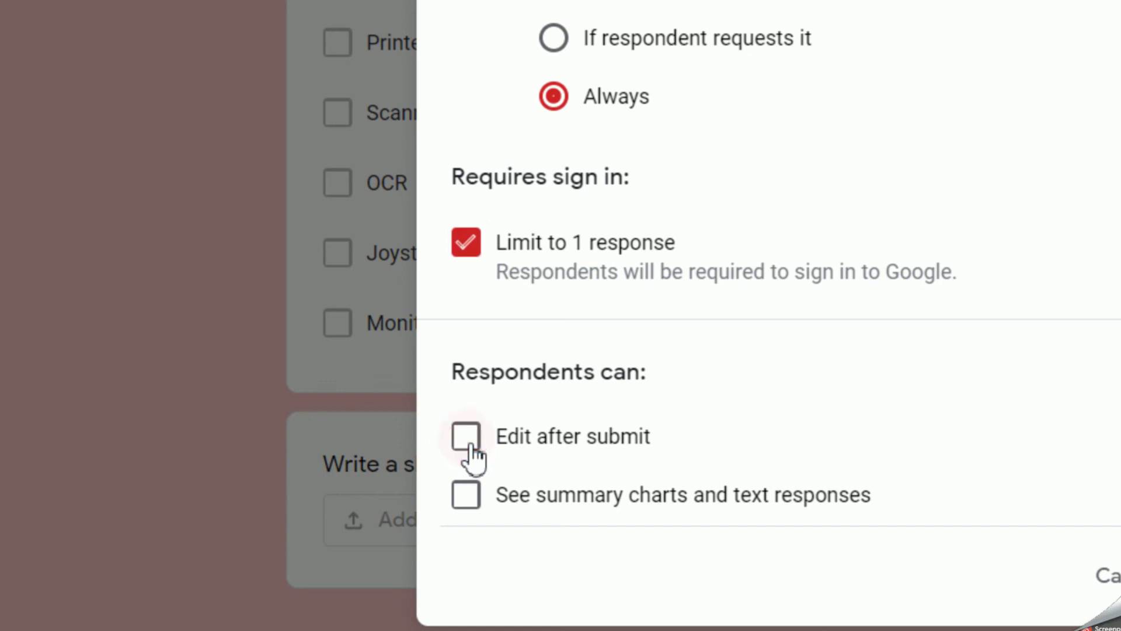
pyautogui.click(462, 497)
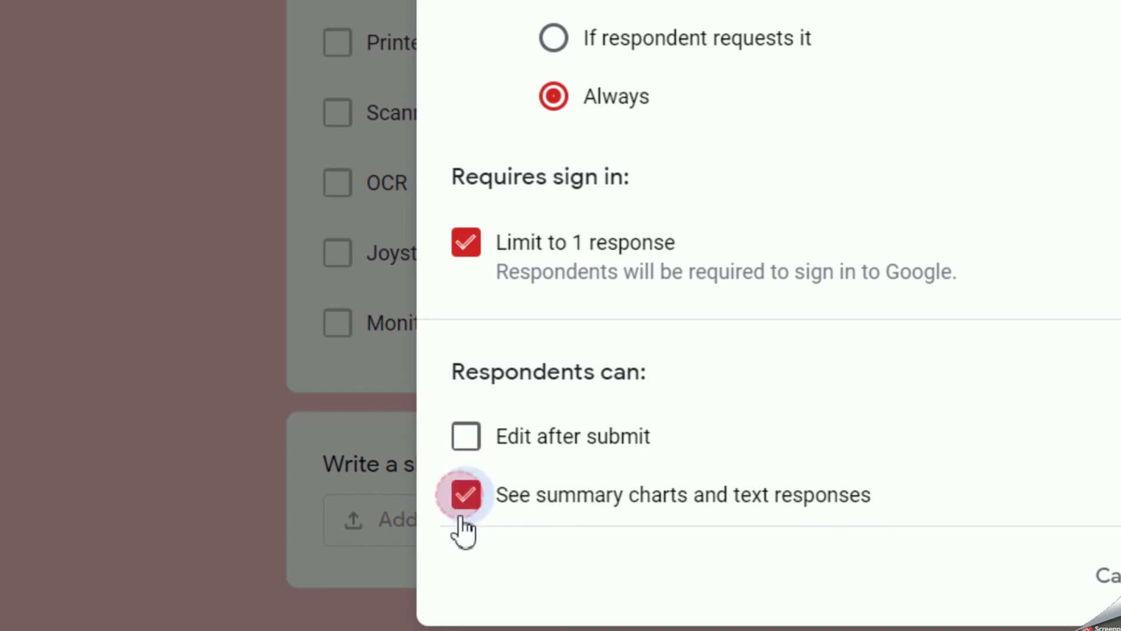
pyautogui.click(467, 501)
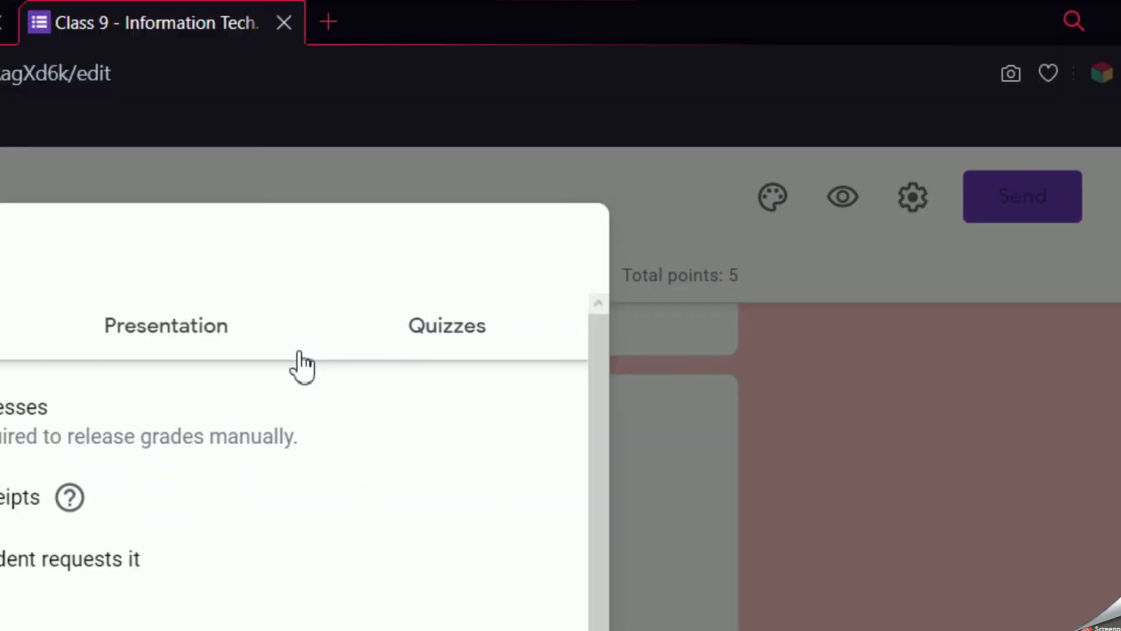
pyautogui.click(300, 339)
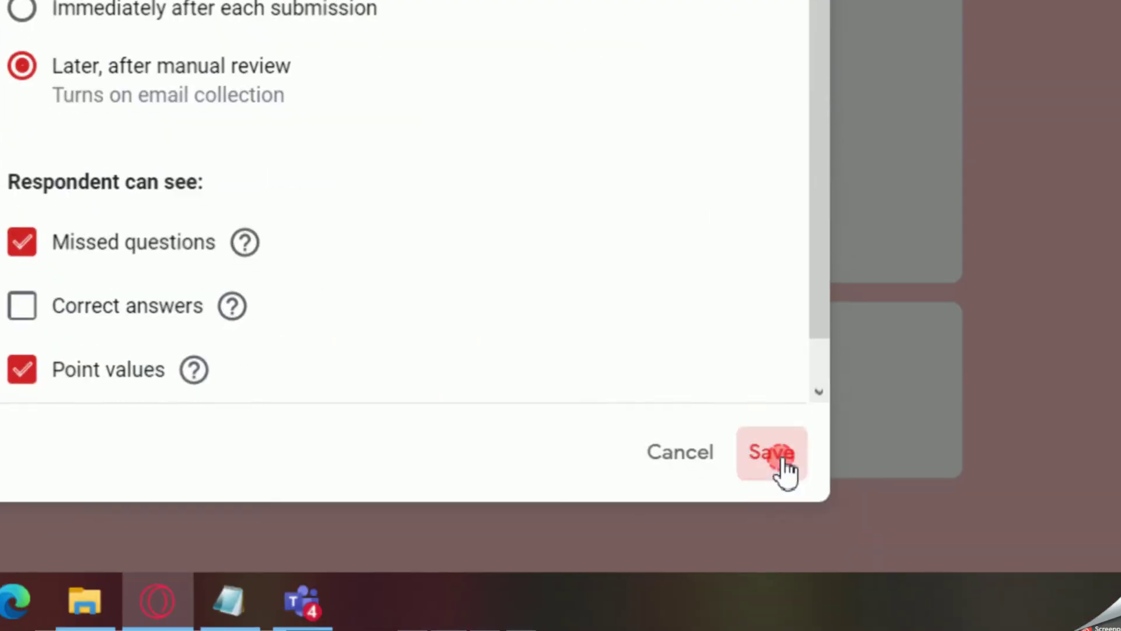
pyautogui.click(776, 459)
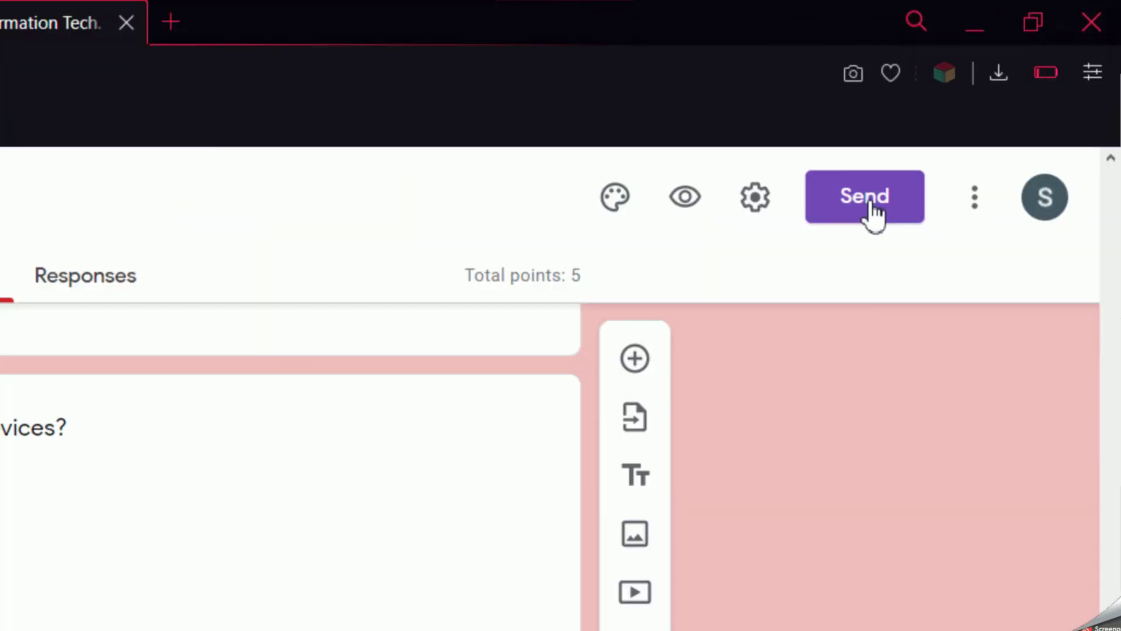
# Copy the Class 9 form's share link and switch to the unit test assignment in Teams.
pyautogui.click(870, 205)
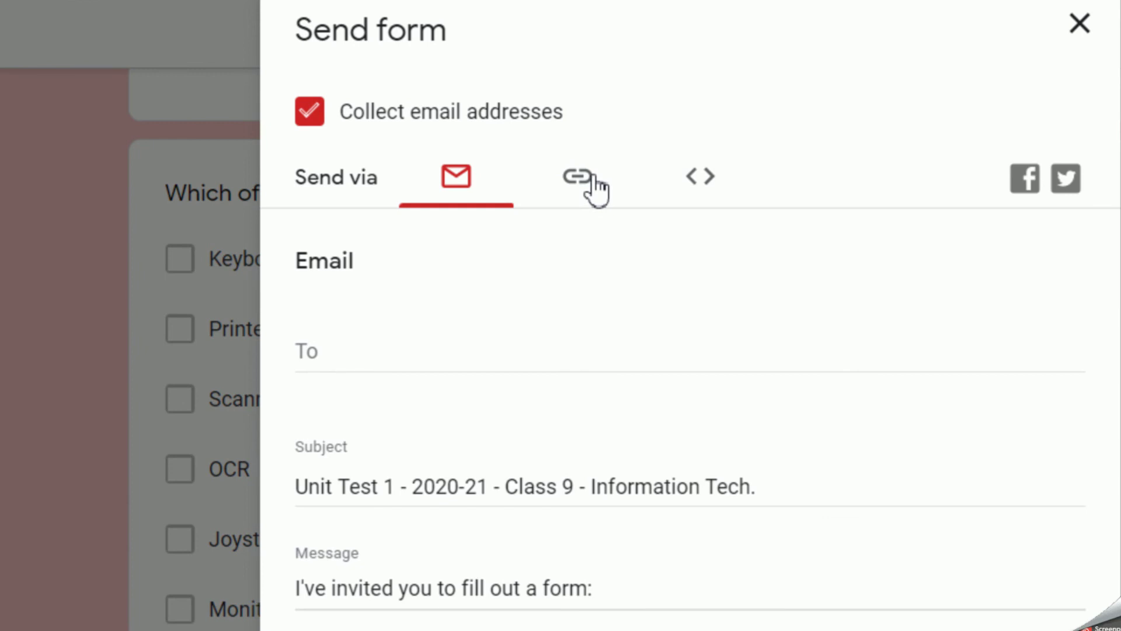
pyautogui.click(577, 186)
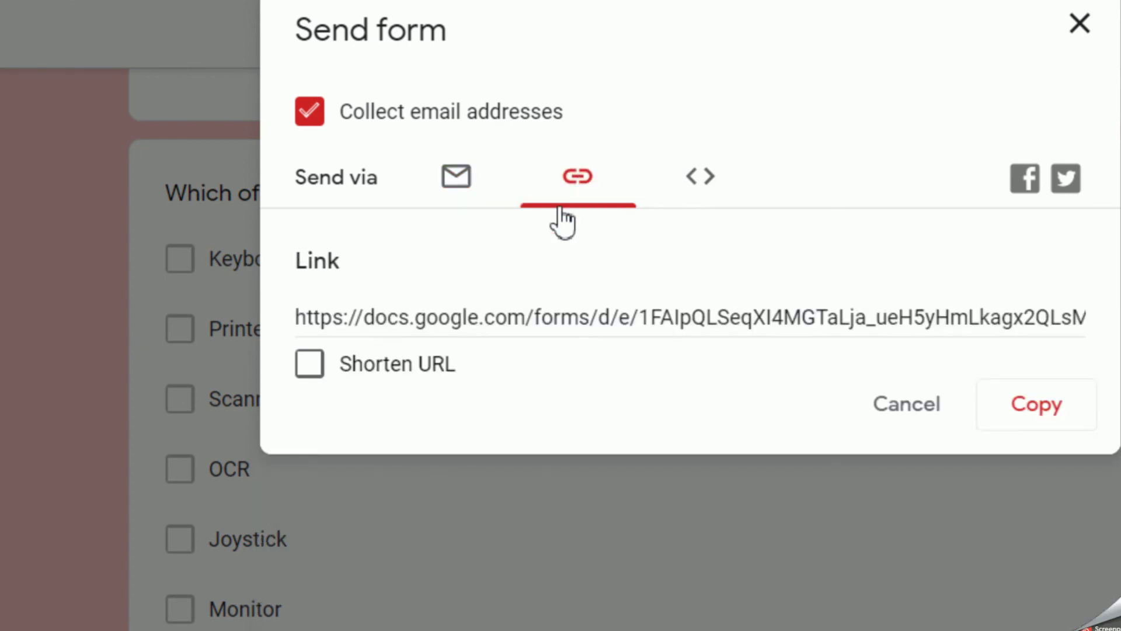
pyautogui.click(1030, 408)
pyautogui.click(918, 415)
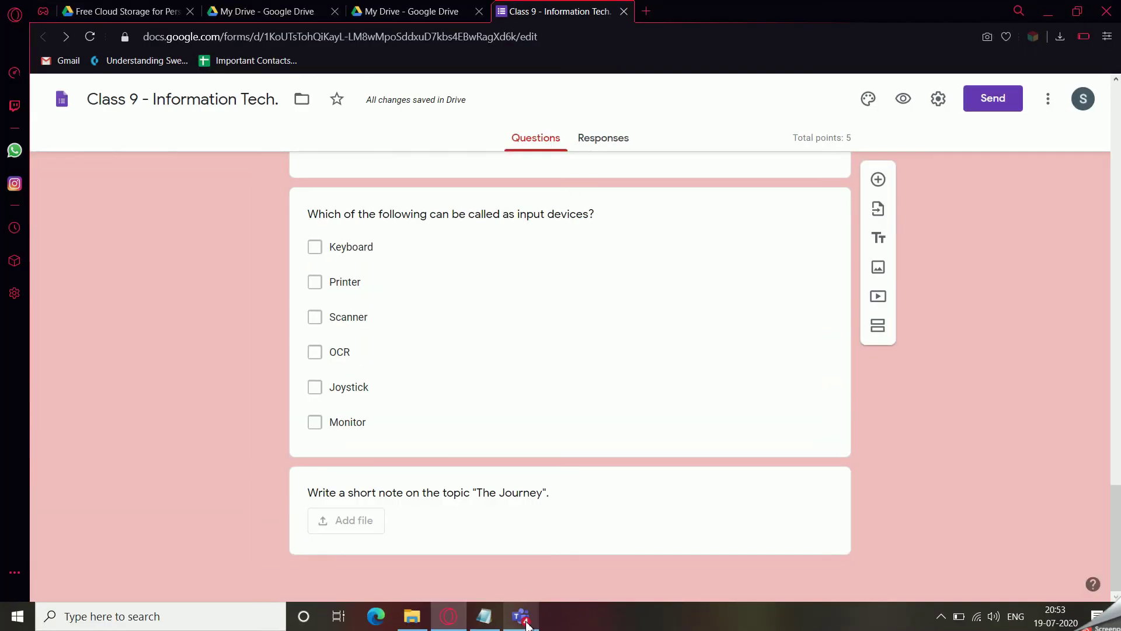
pyautogui.moveTo(525, 622)
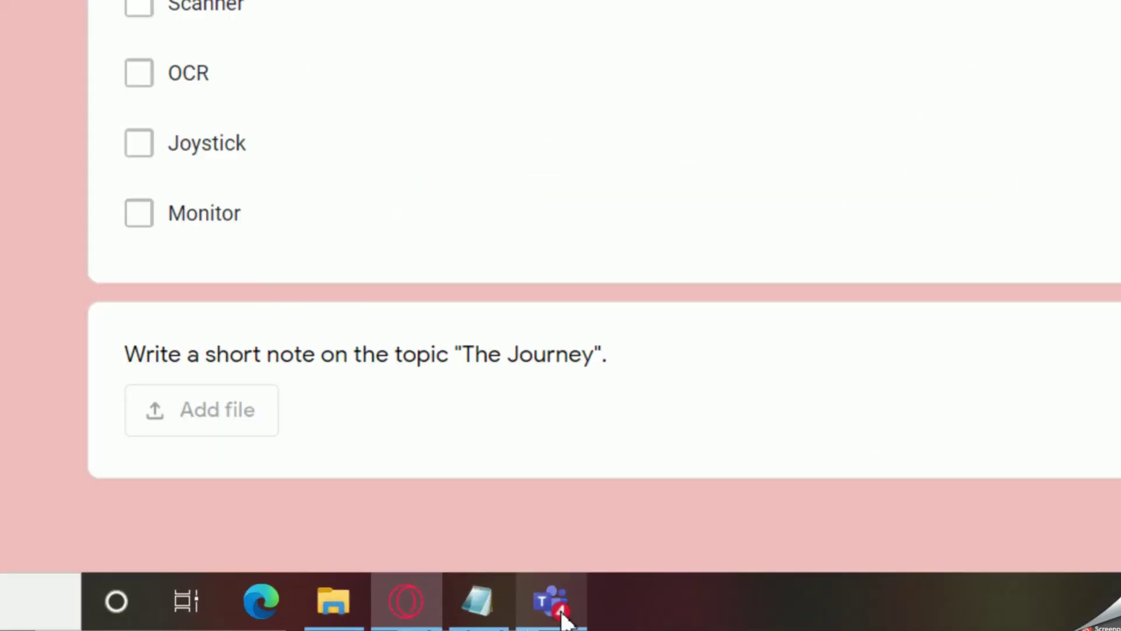
pyautogui.click(564, 618)
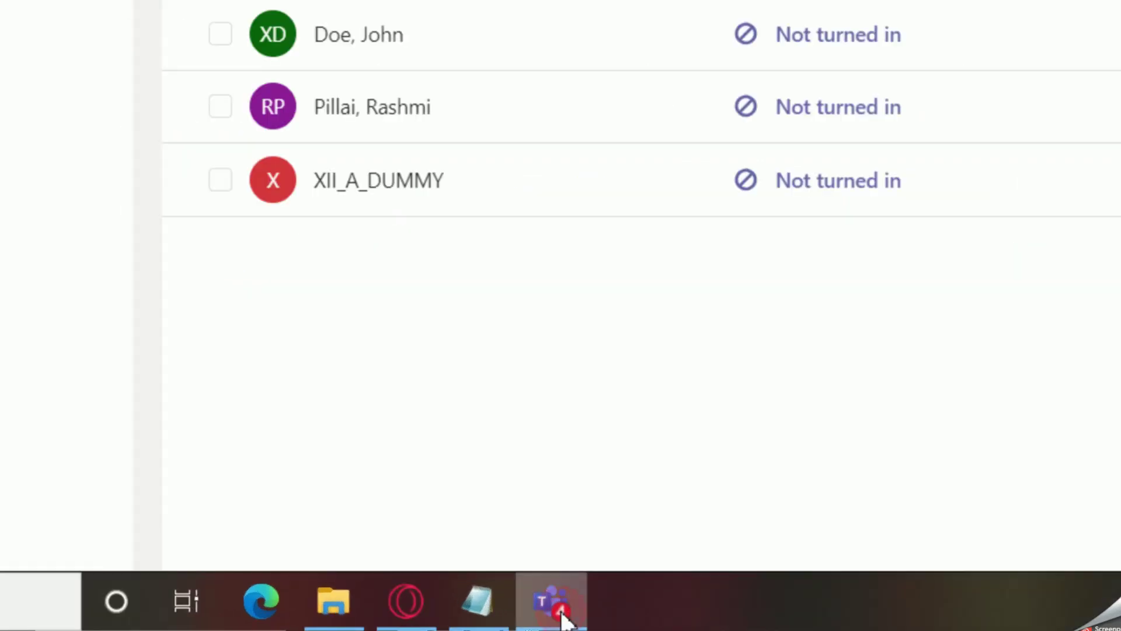
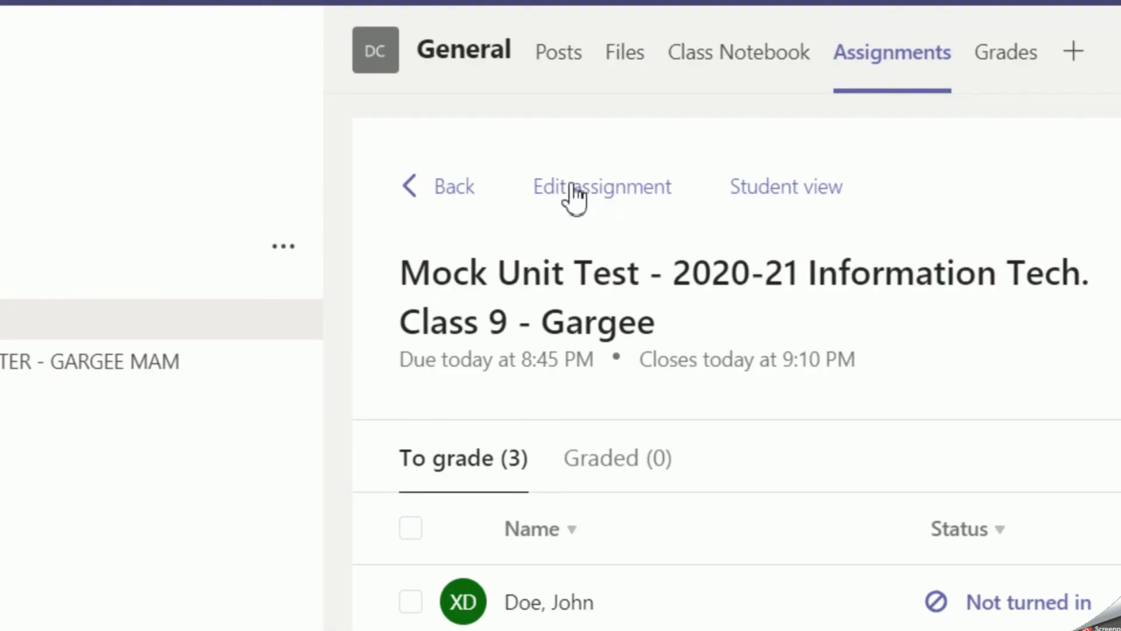
# Open the assignment's edit view, then return to the channel's Posts.
pyautogui.click(604, 186)
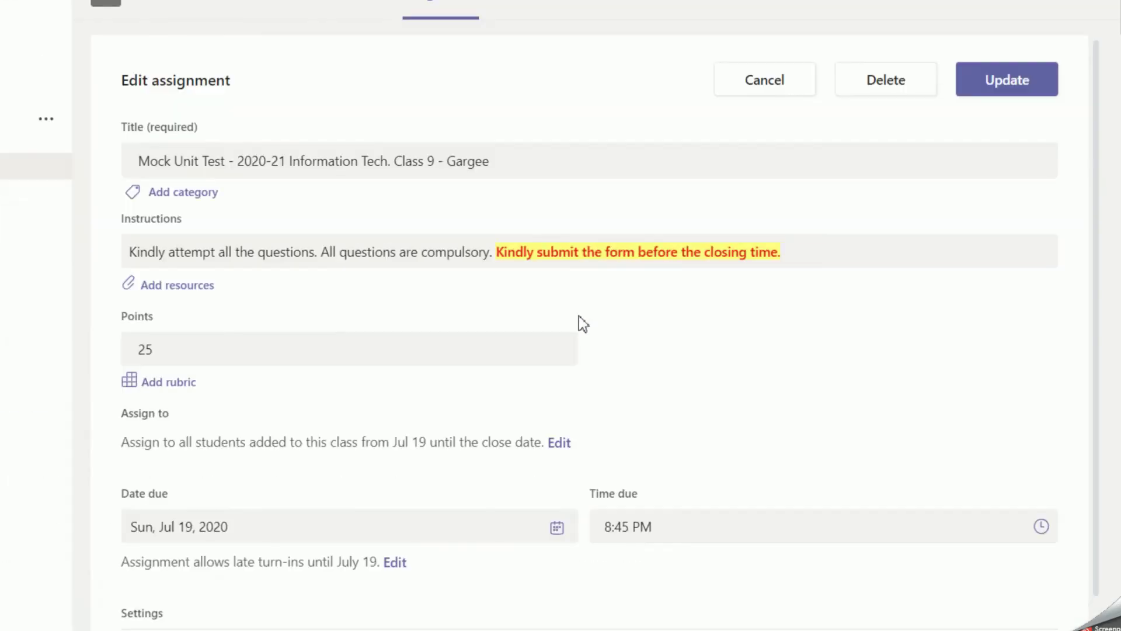
pyautogui.scroll(-2, 706, 312)
pyautogui.scroll(2, 704, 310)
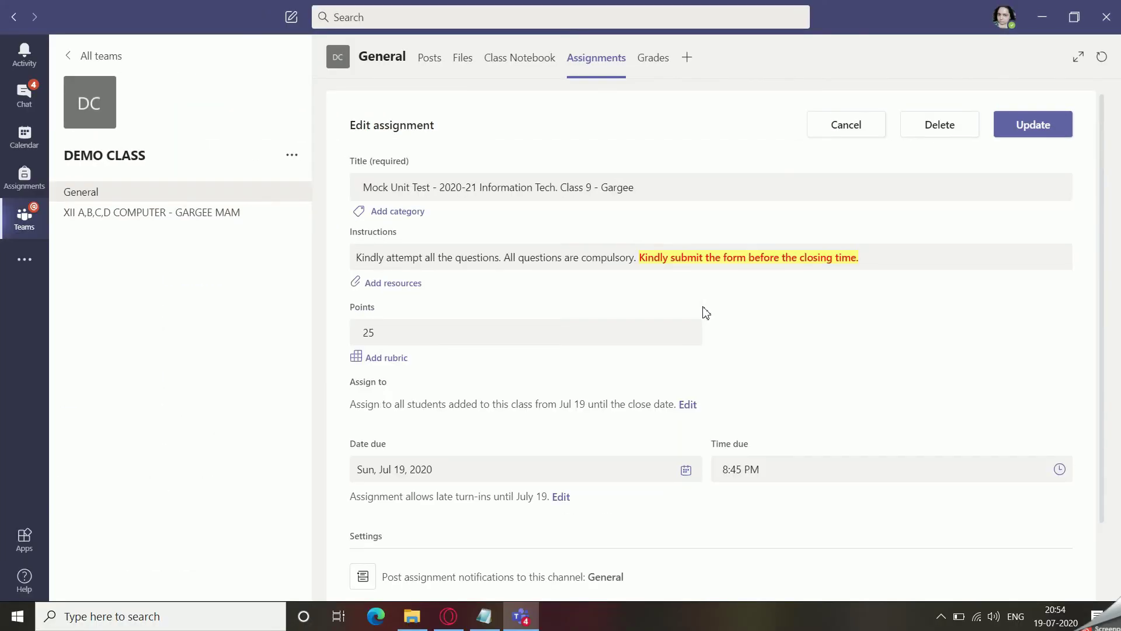
pyautogui.click(429, 59)
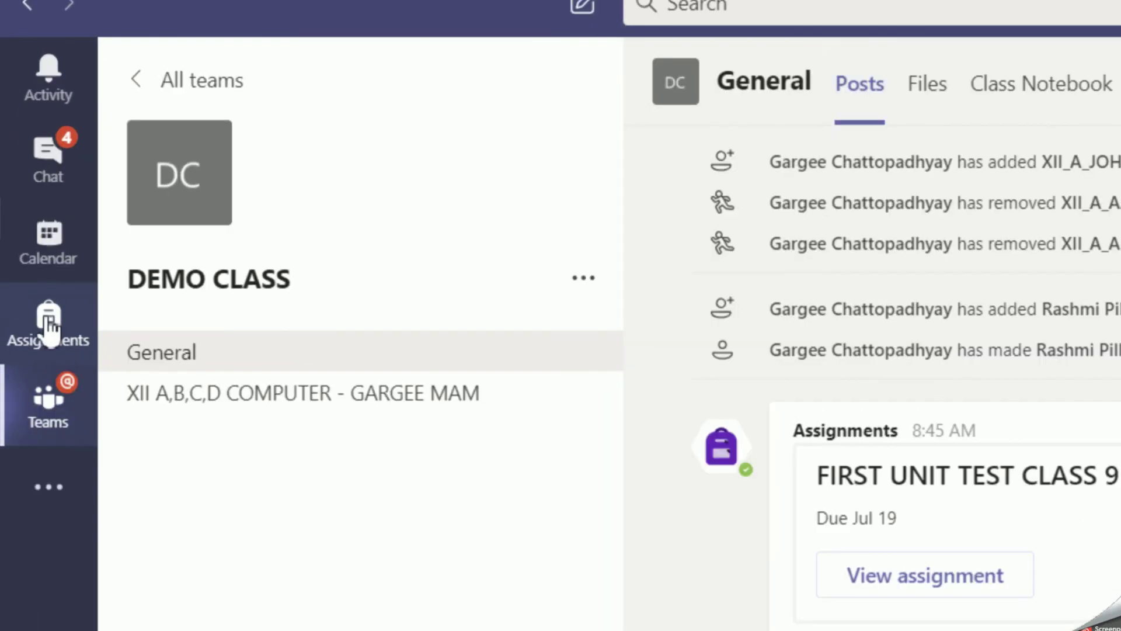
# Open the Assignments overview for DEMO CLASS to list its three assigned tests.
pyautogui.click(24, 178)
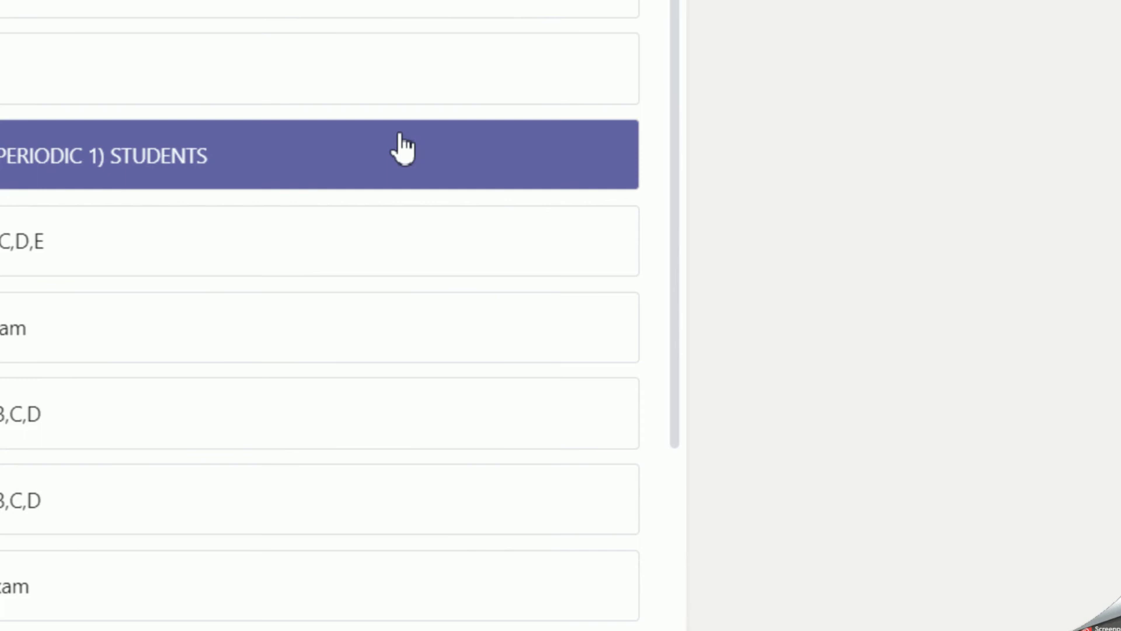
pyautogui.scroll(-5, 561, 330)
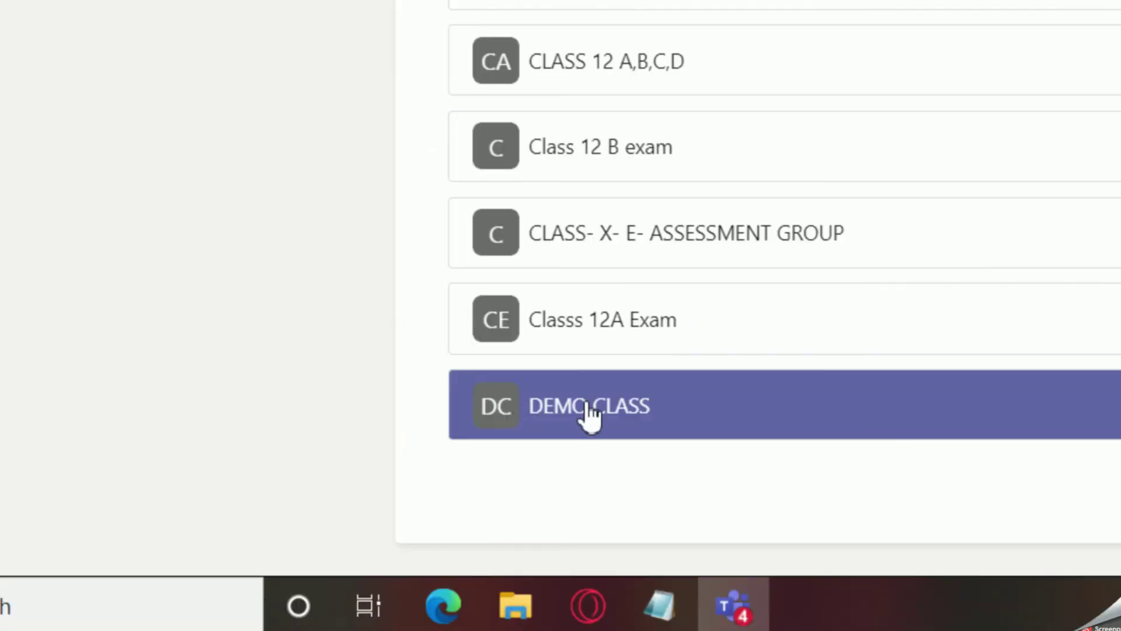
pyautogui.click(589, 411)
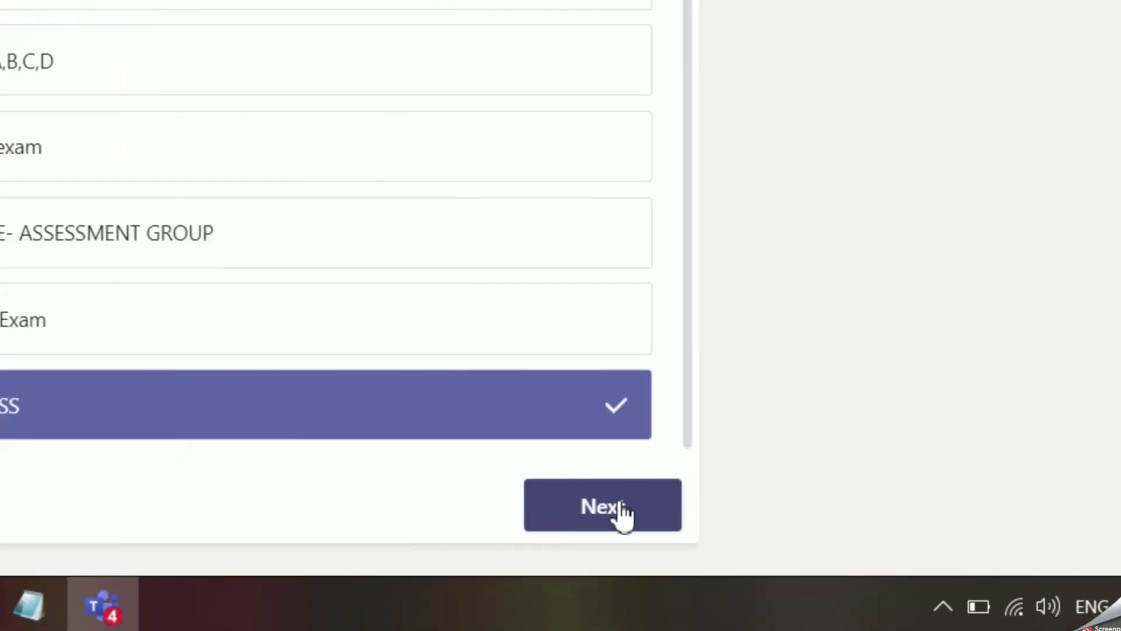
pyautogui.click(1120, 514)
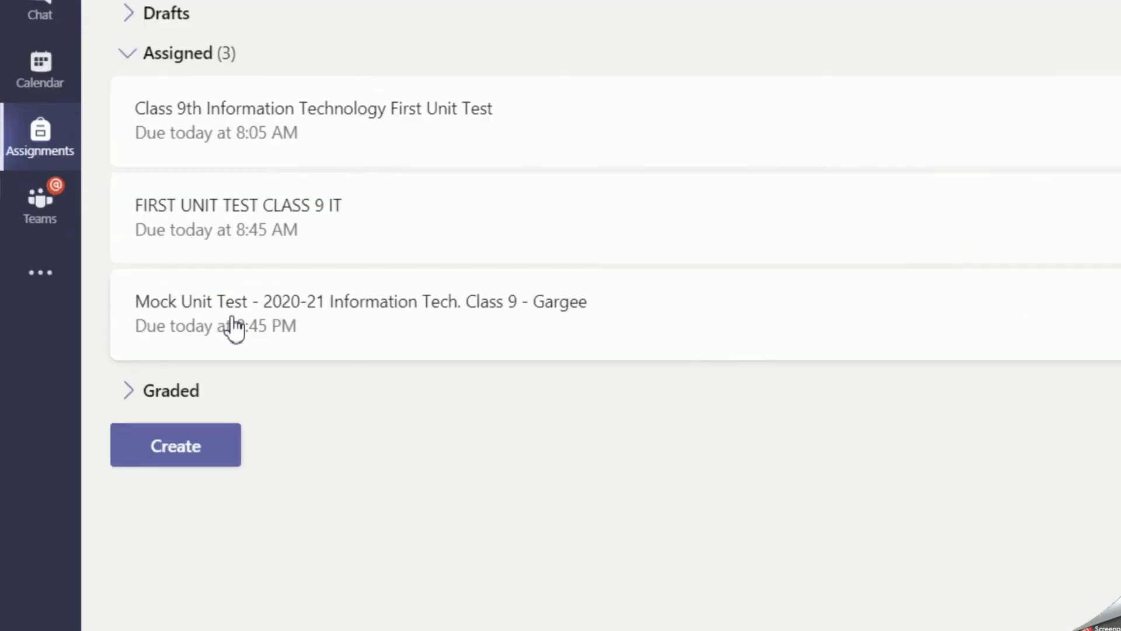
# Open Mock Unit Test for editing and start adding a resource to it.
pyautogui.click(277, 318)
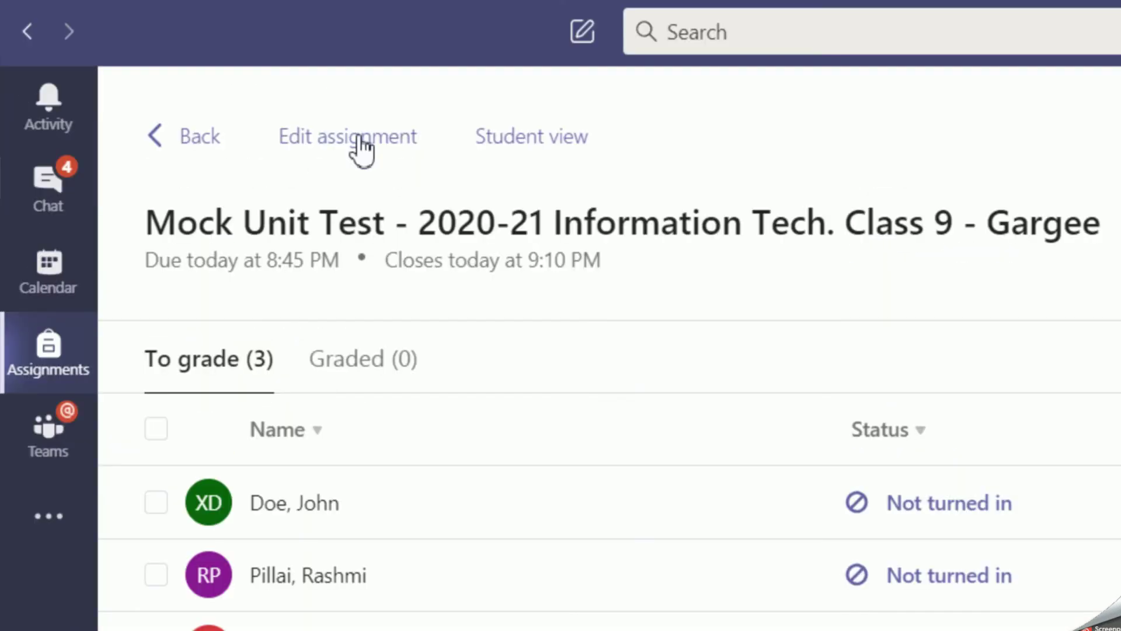
pyautogui.click(357, 137)
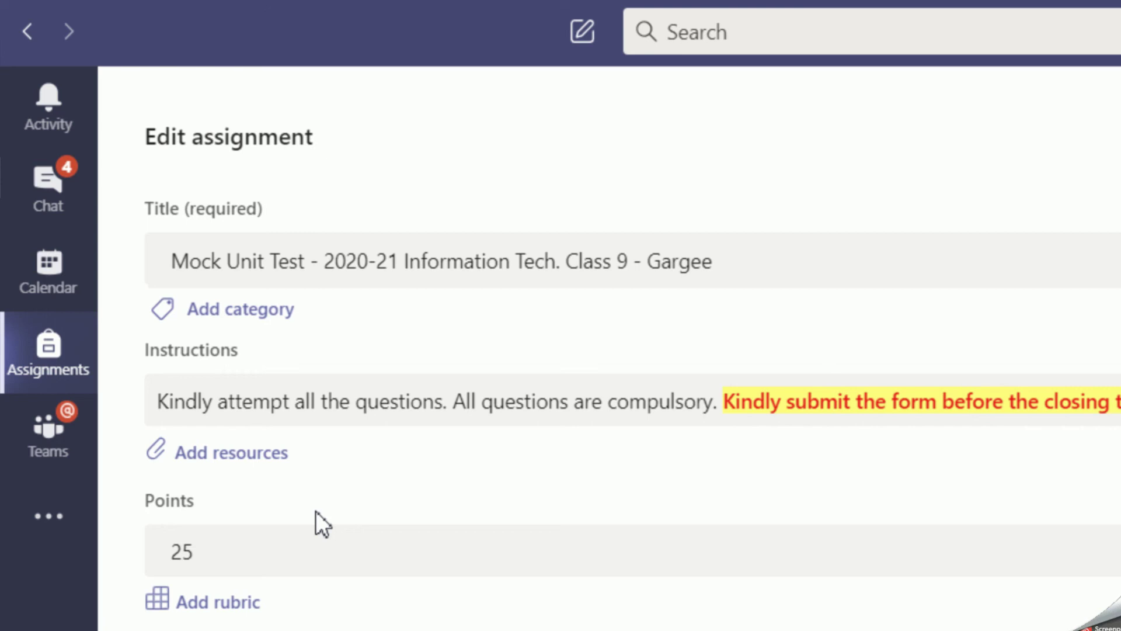
pyautogui.click(240, 452)
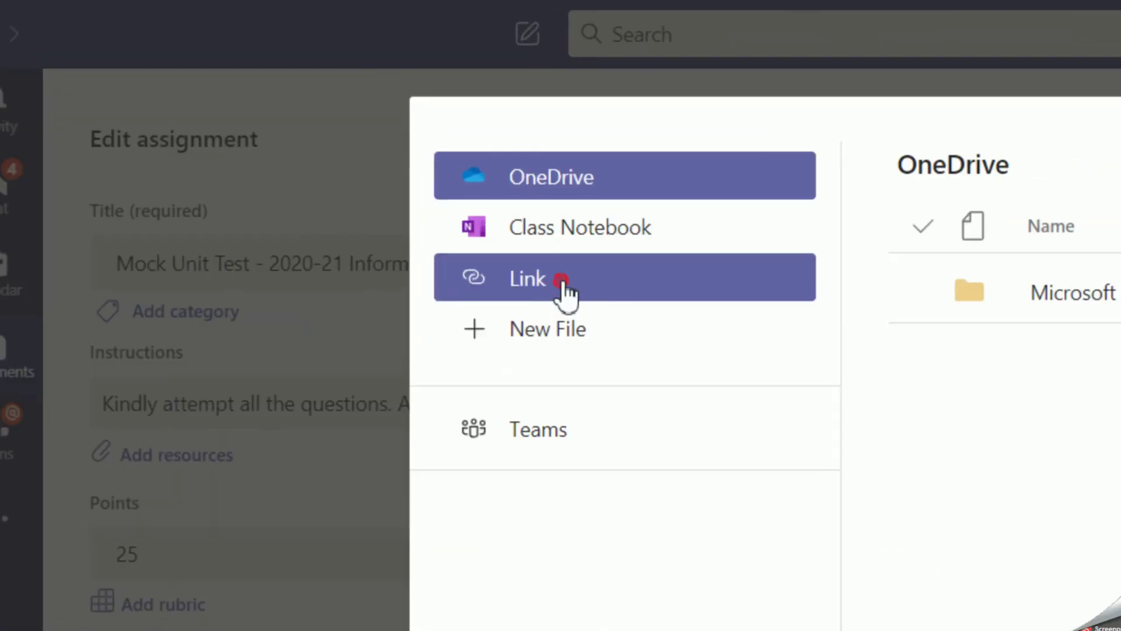
# Choose Link and paste the Google Forms quiz URL as the web address.
pyautogui.click(560, 283)
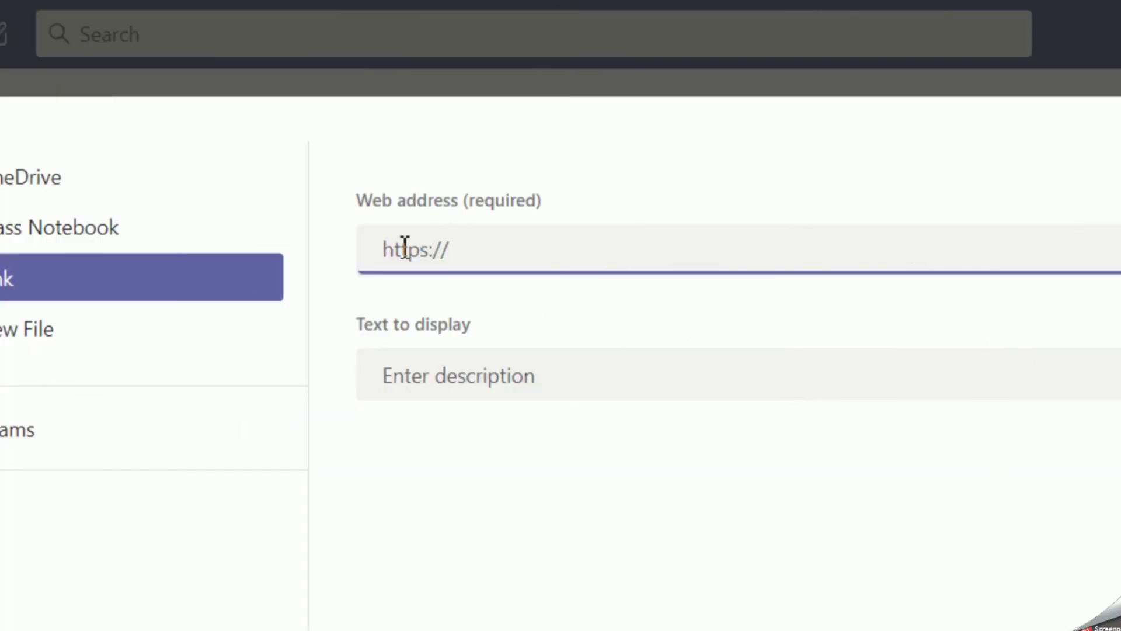
pyautogui.click(397, 250)
pyautogui.click(397, 249)
pyautogui.hotkey('ctrl', 'v')
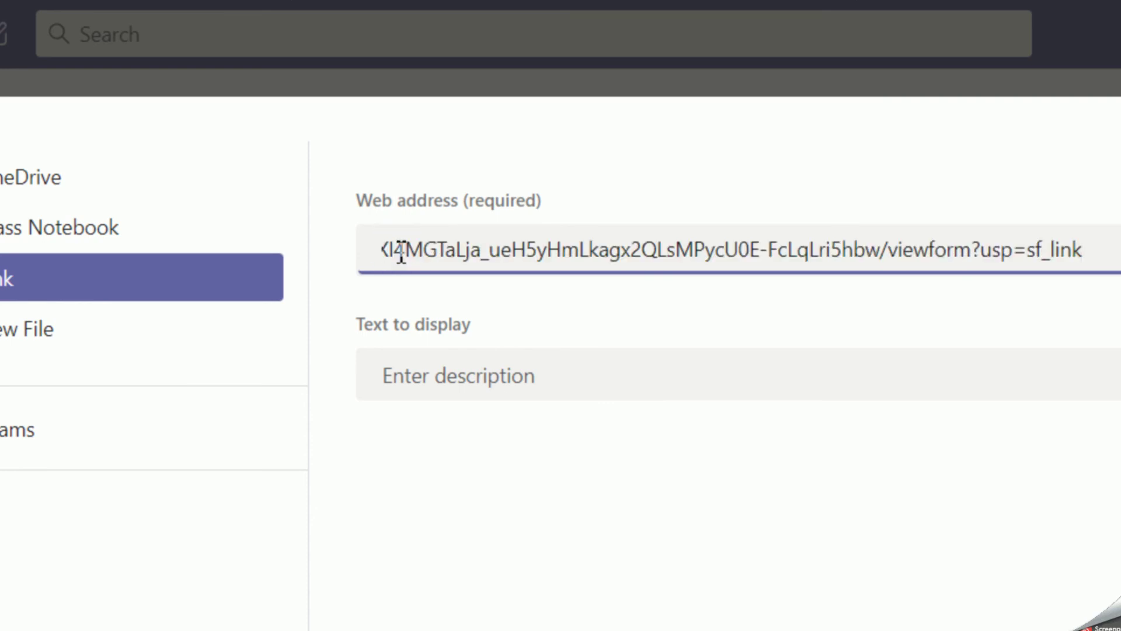
# Set the link's display text to 'CLICK HERE TO START TAKING YOUR TEST'.
pyautogui.click(426, 375)
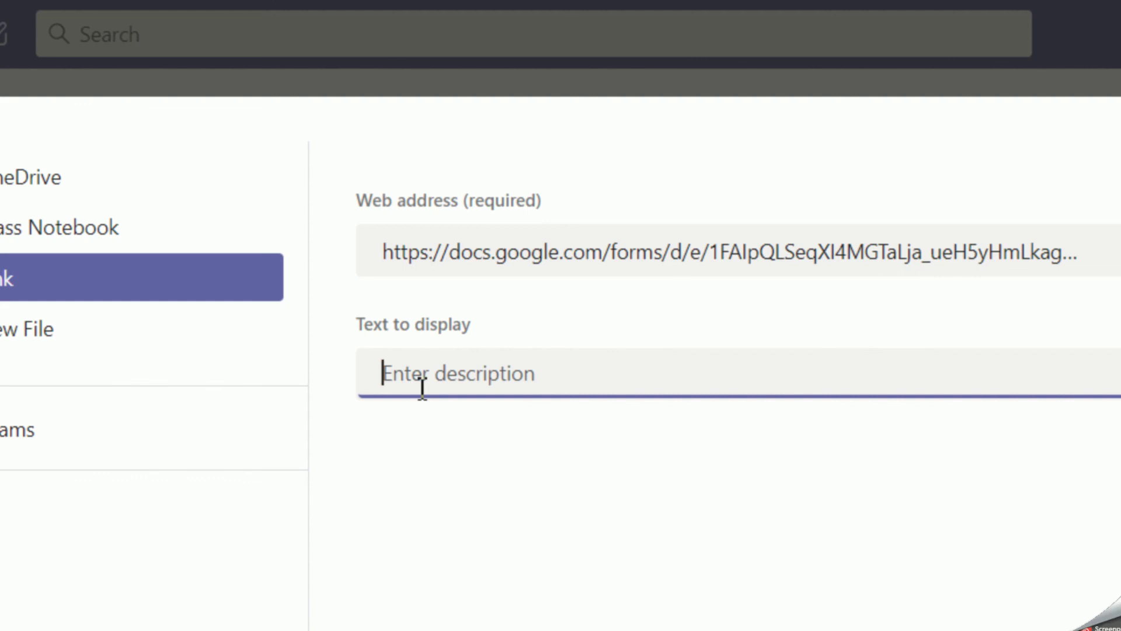
pyautogui.write('CLICK HE')
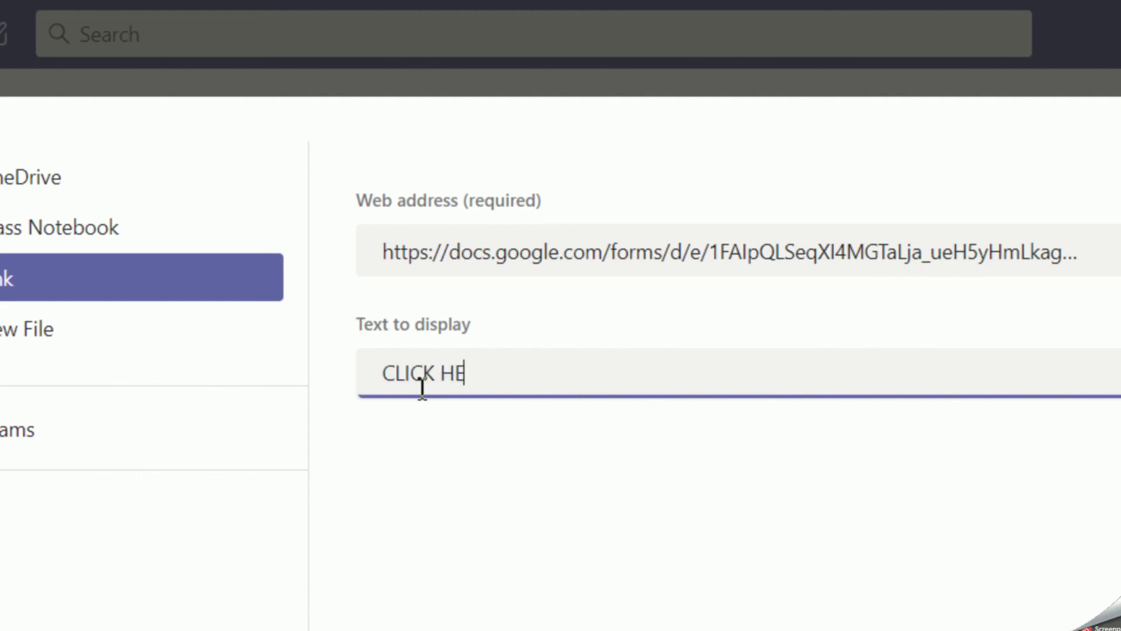
pyautogui.write('RE TO VIEW ')
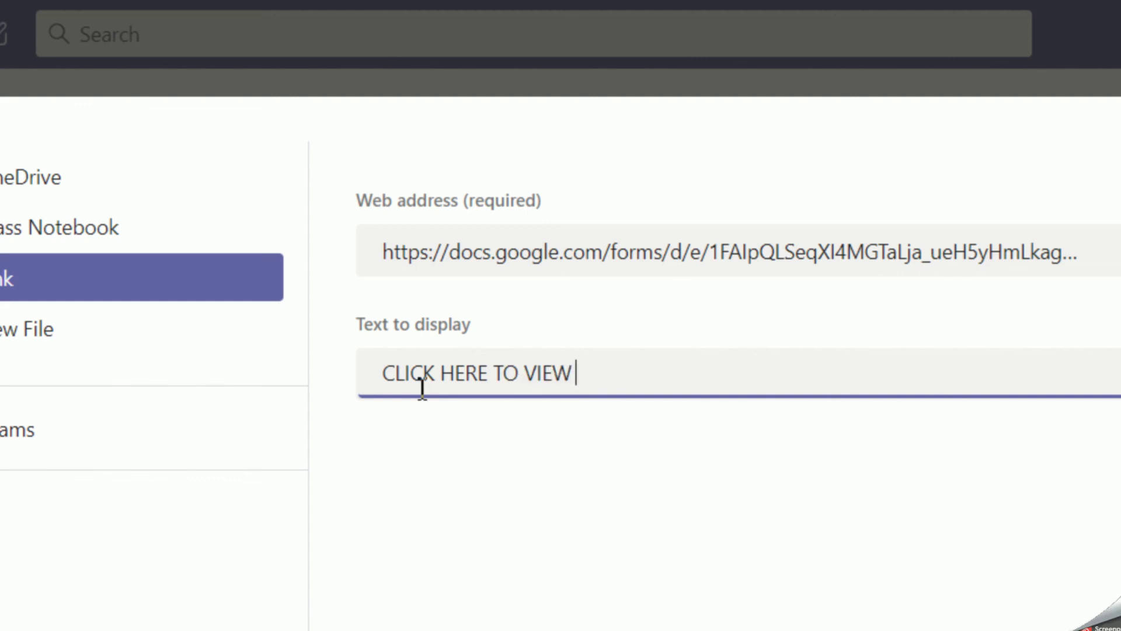
pyautogui.write('YOUR ASSIGN')
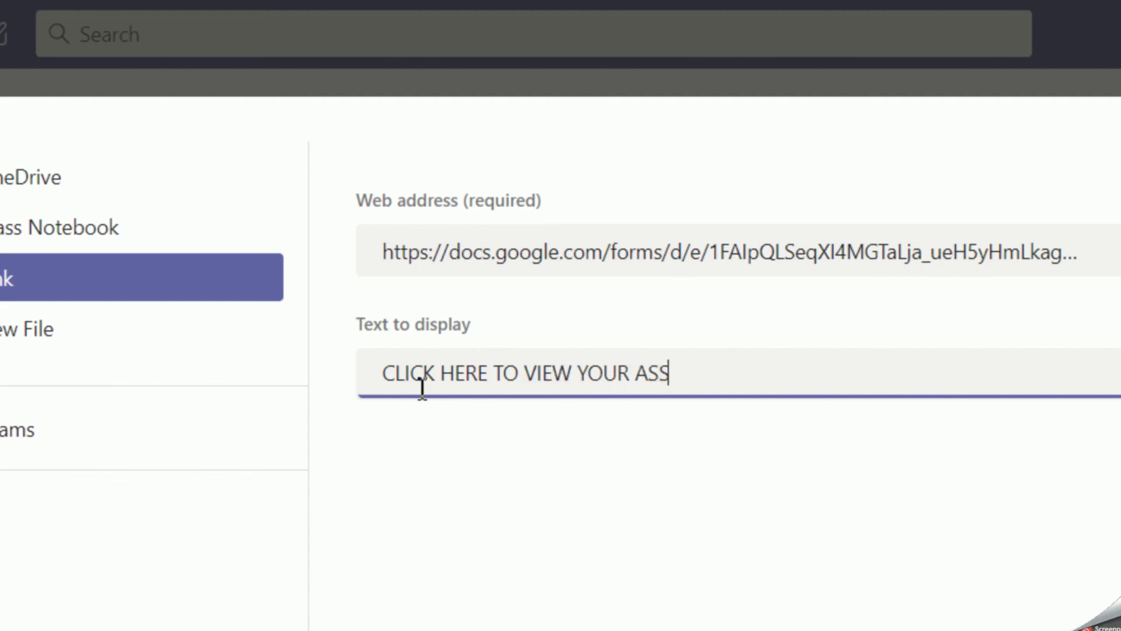
pyautogui.press('BackSpace')
pyautogui.write('GNEM')
pyautogui.press('BackSpace')
pyautogui.press('BackSpace')
pyautogui.write('E')
pyautogui.press('BackSpace')
pyautogui.write('MENT')
pyautogui.hotkey('ctrl', 'a')
pyautogui.write('CLICK HERE TO START TAKING YOUR TEST')
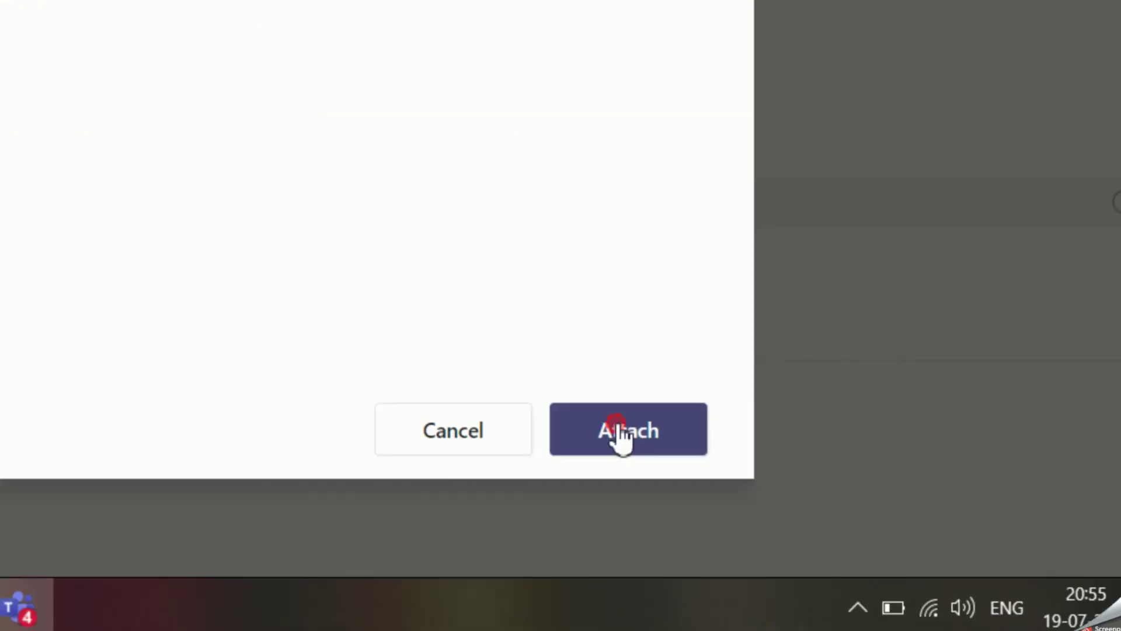
# Attach the test link and change the assignment's close time to 9:15 PM.
pyautogui.click(794, 576)
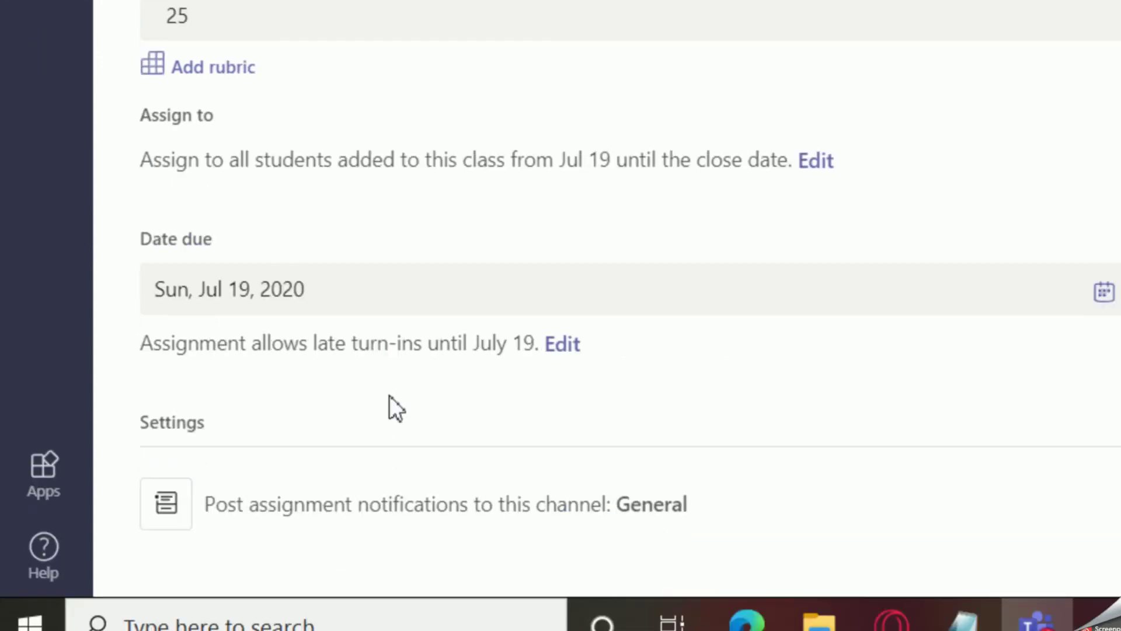
pyautogui.click(573, 347)
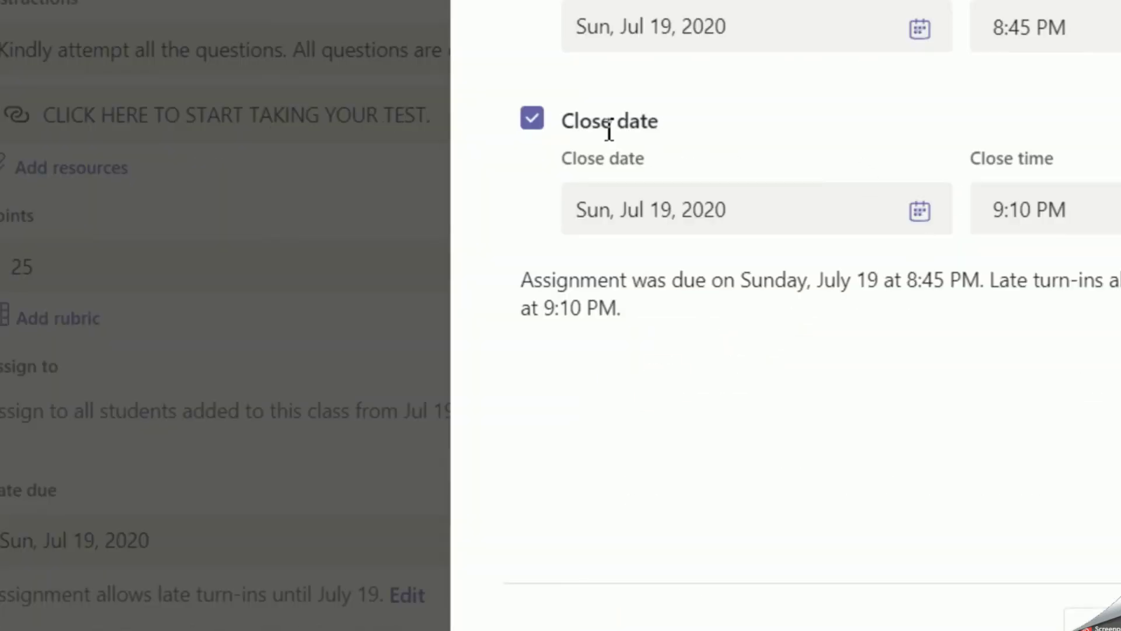
pyautogui.click(1032, 212)
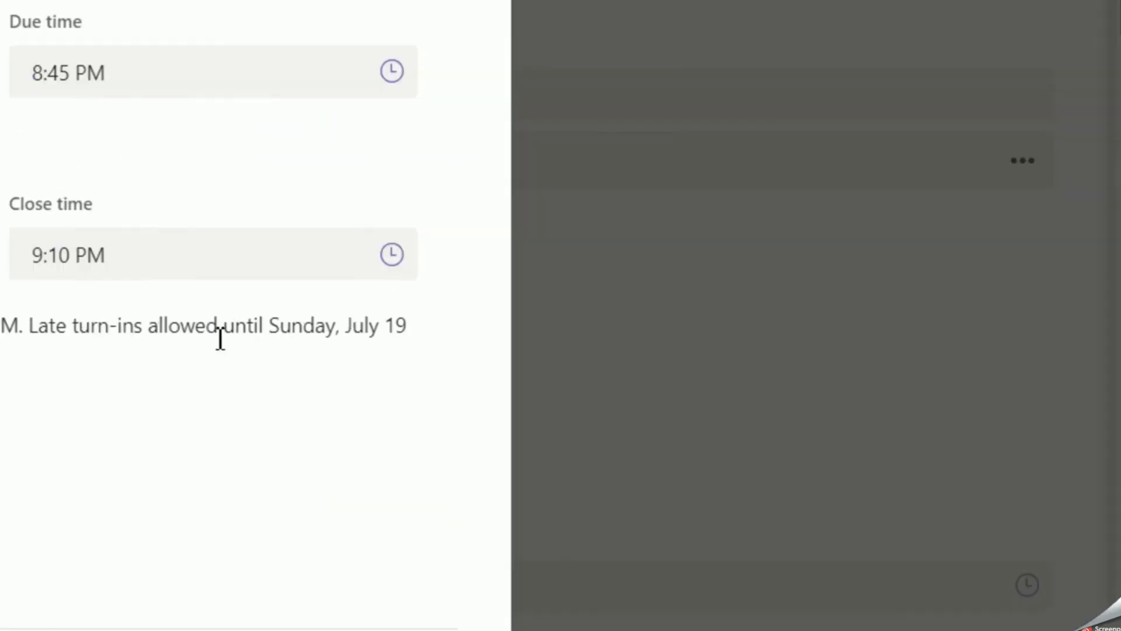
pyautogui.press('BackSpace')
pyautogui.write('5')
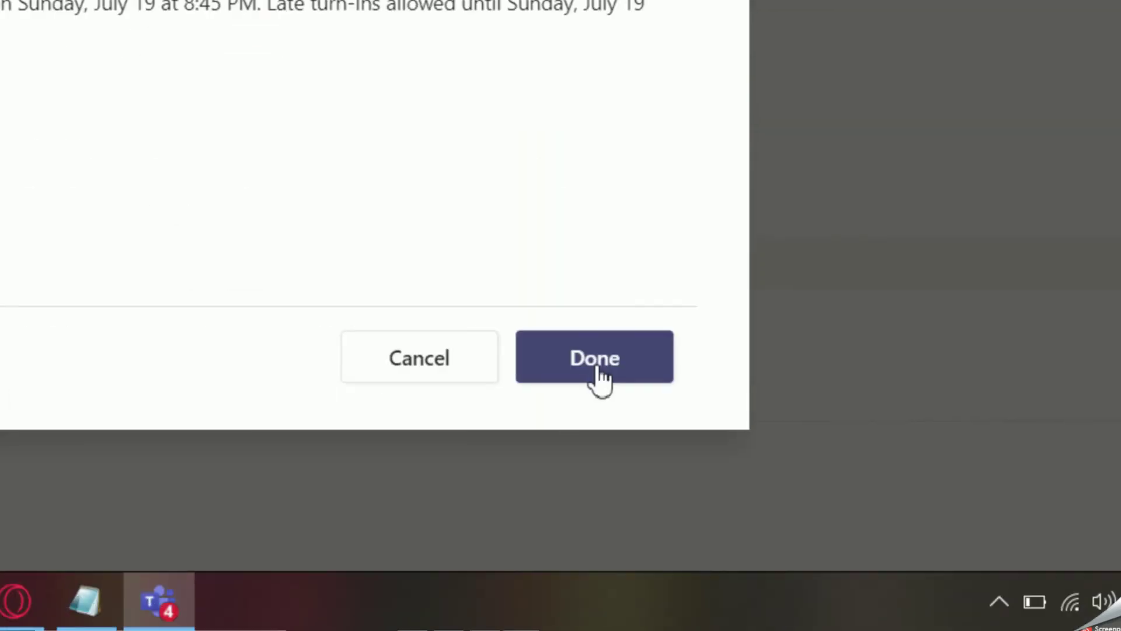
pyautogui.click(598, 368)
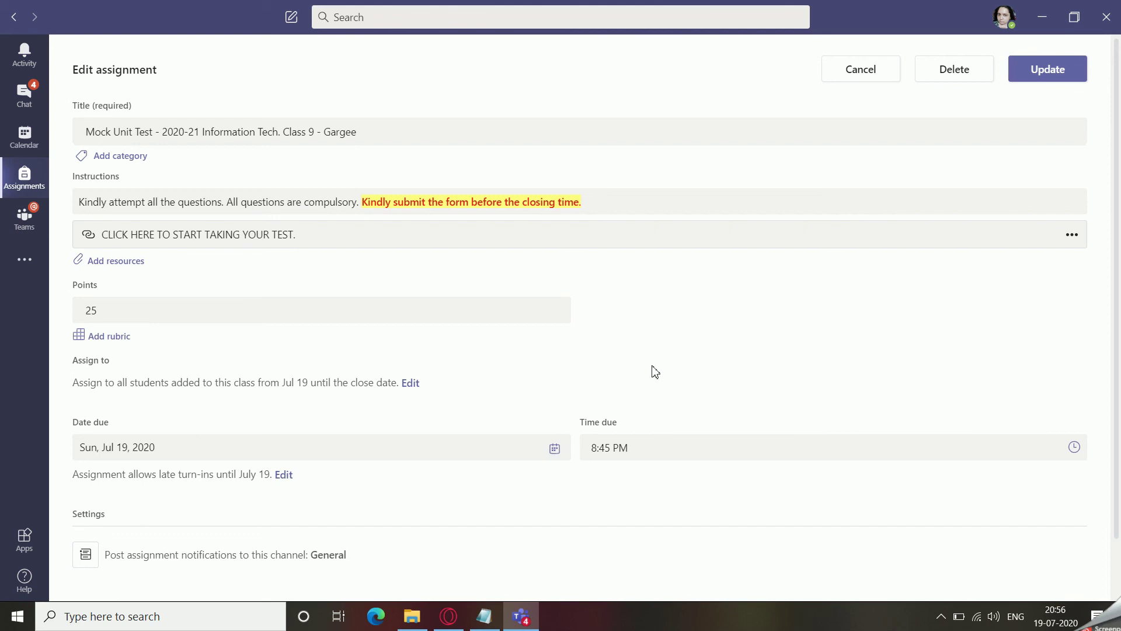
# Update the Mock Unit Test and open its grading list from the General channel post.
pyautogui.click(1055, 78)
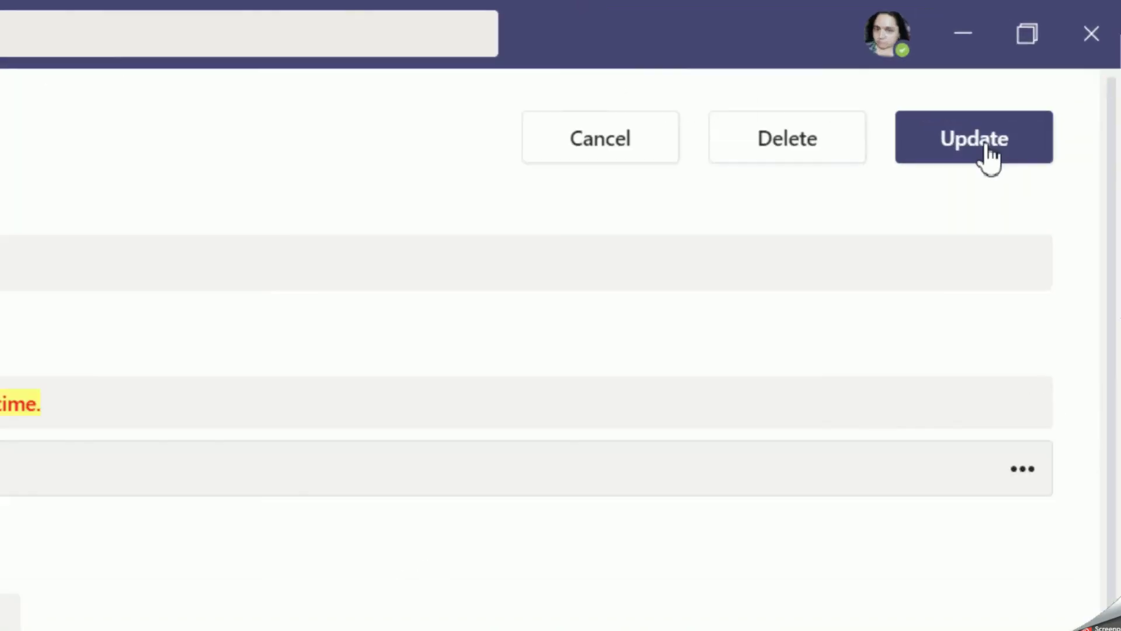
pyautogui.click(1054, 75)
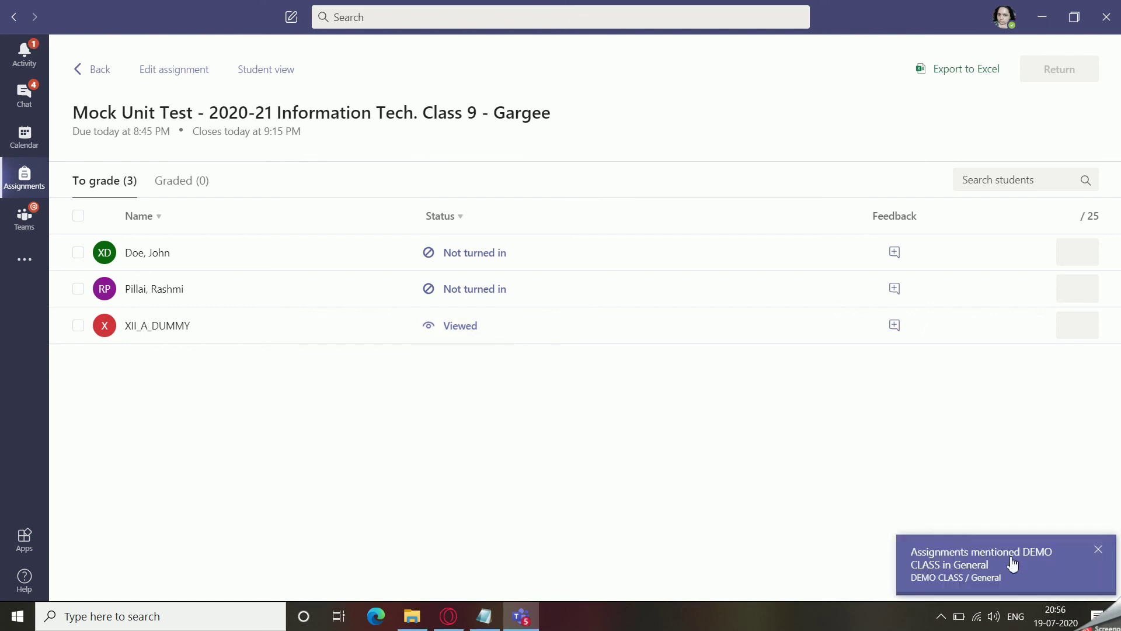
pyautogui.click(951, 553)
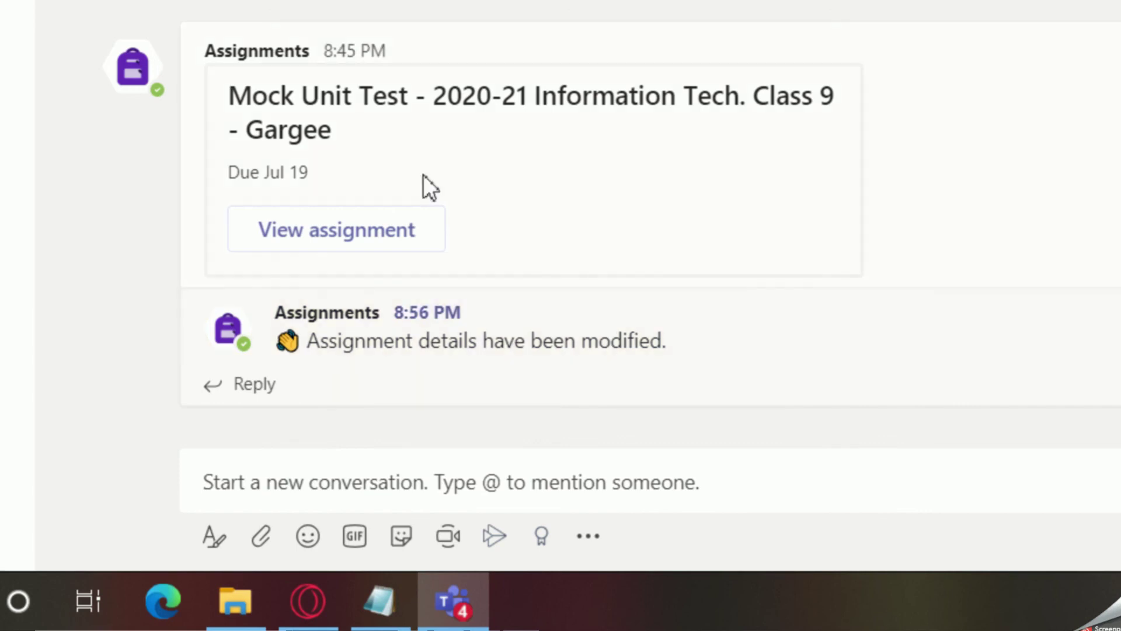
pyautogui.click(327, 227)
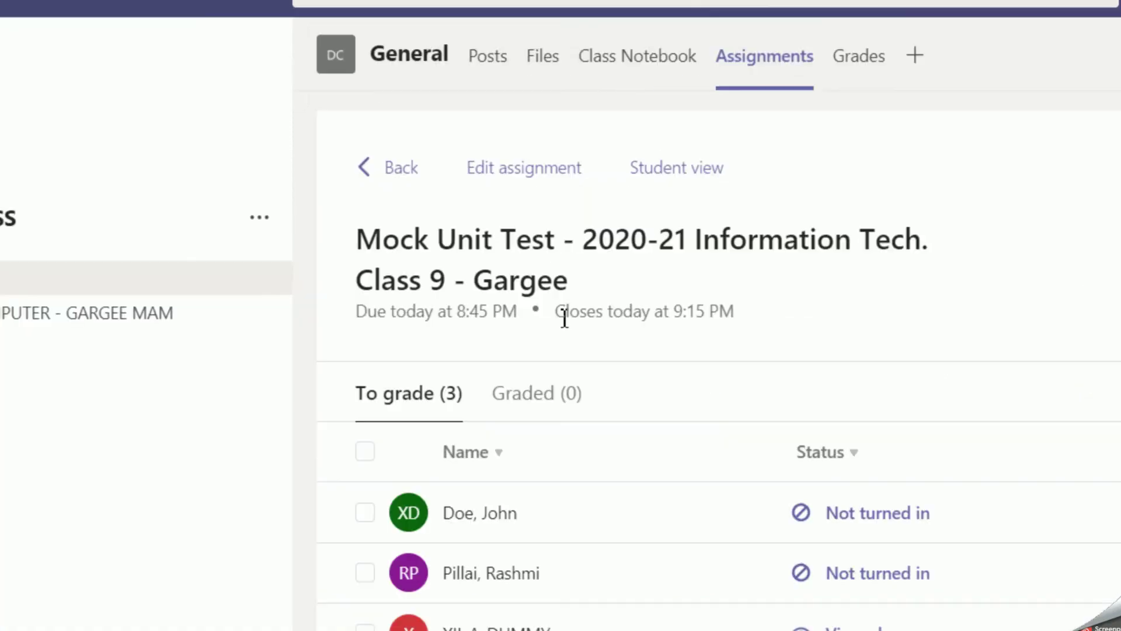
pyautogui.moveTo(561, 321); pyautogui.dragTo(773, 322)
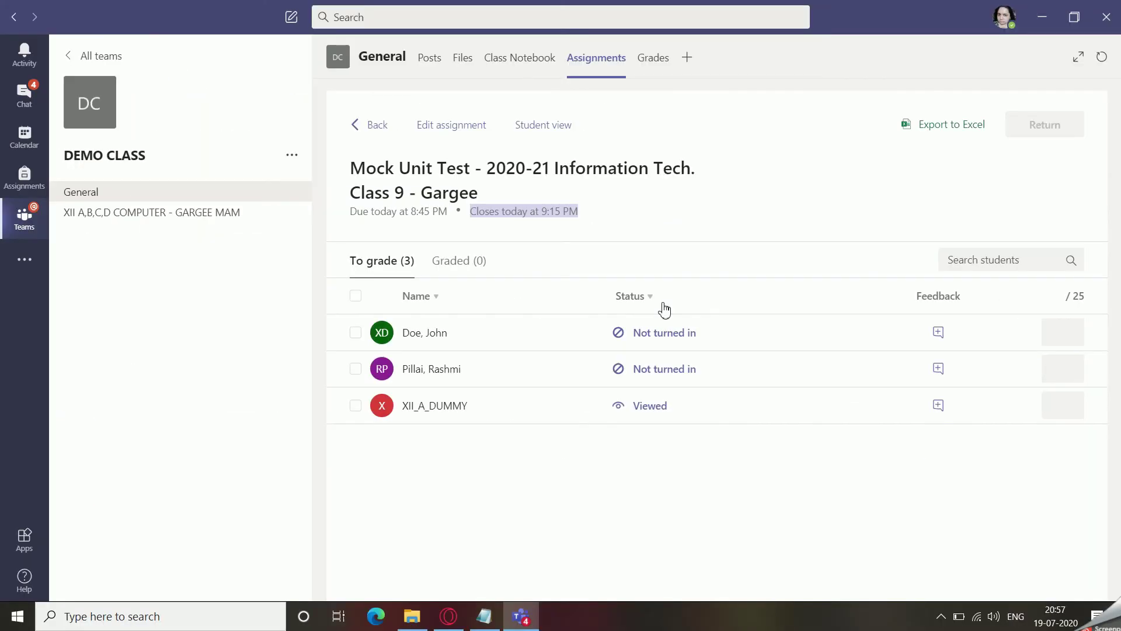
# Show the Class 9 quiz's Responses in Opera, dismissing the per-question tip.
pyautogui.click(455, 624)
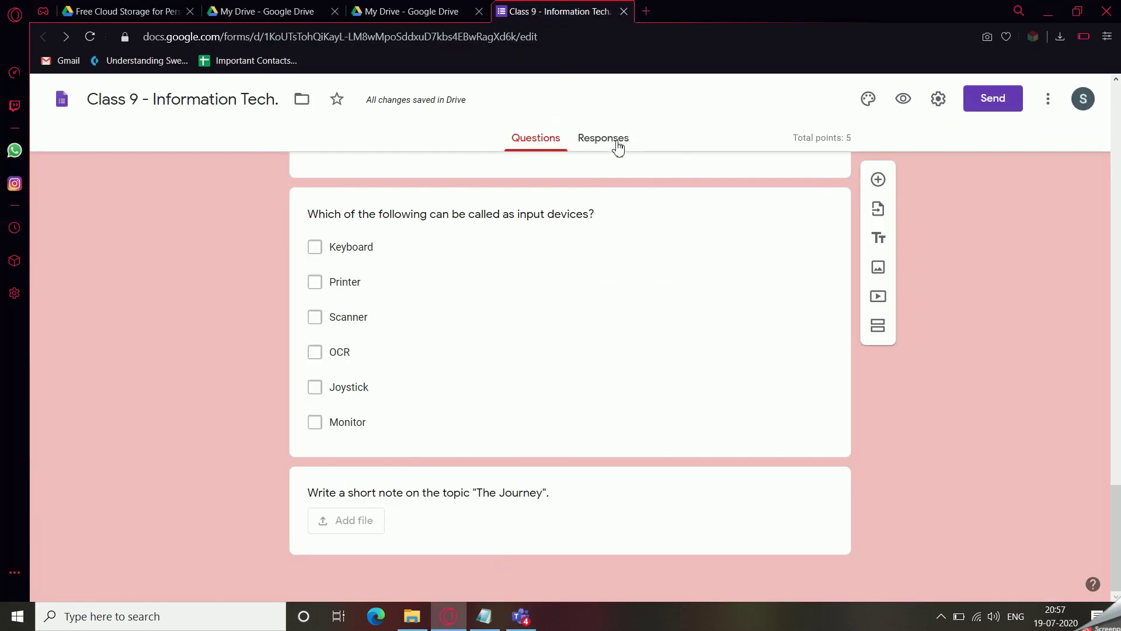
pyautogui.click(618, 146)
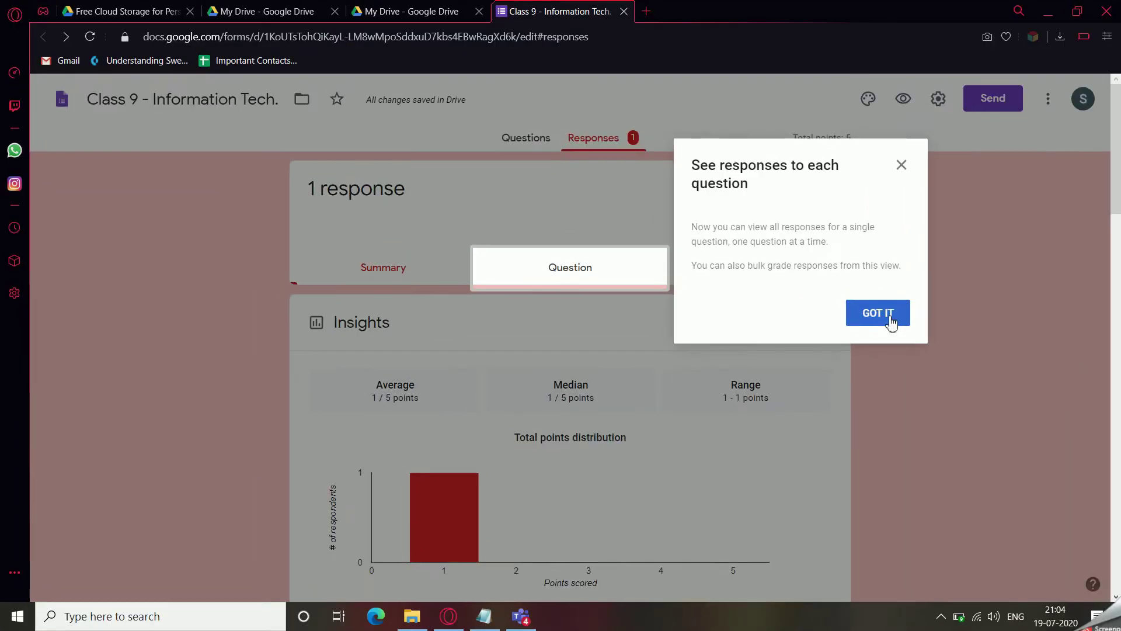
pyautogui.click(886, 317)
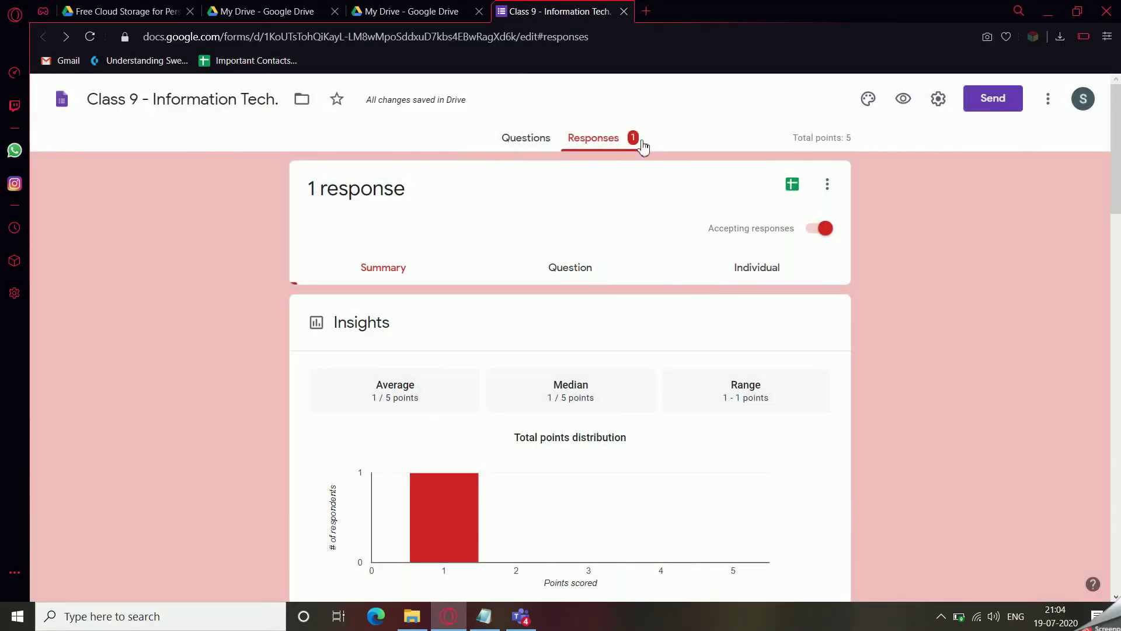
# Review the 1/5 score, the frequently missed question and each question's answer chart.
pyautogui.click(604, 143)
pyautogui.scroll(-4, 607, 331)
pyautogui.scroll(-5, 609, 331)
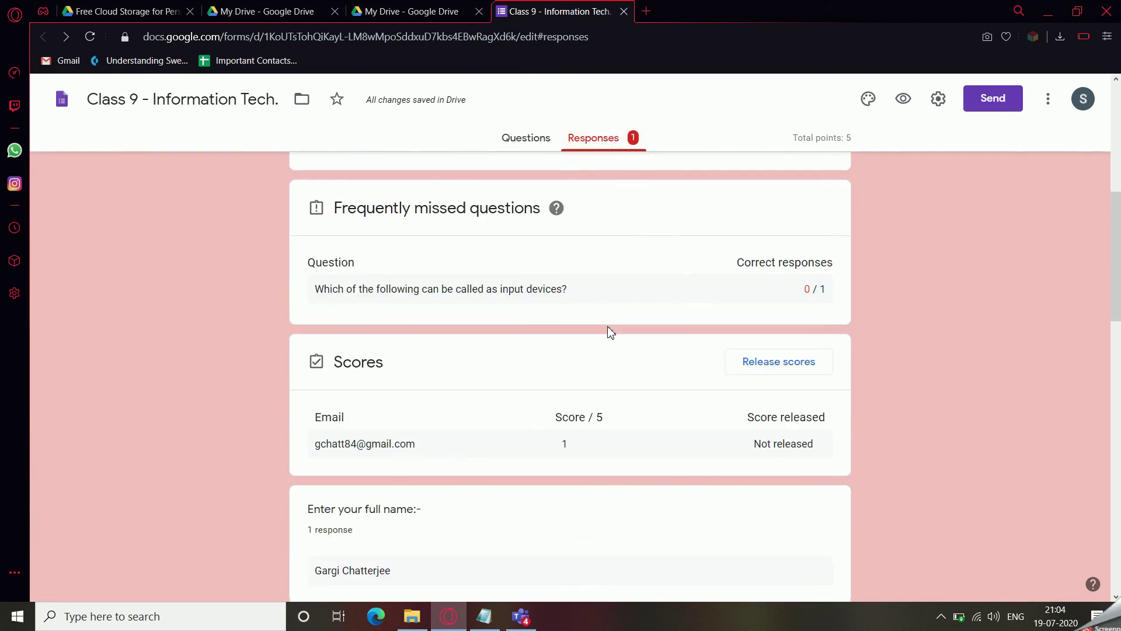
pyautogui.scroll(-4, 610, 331)
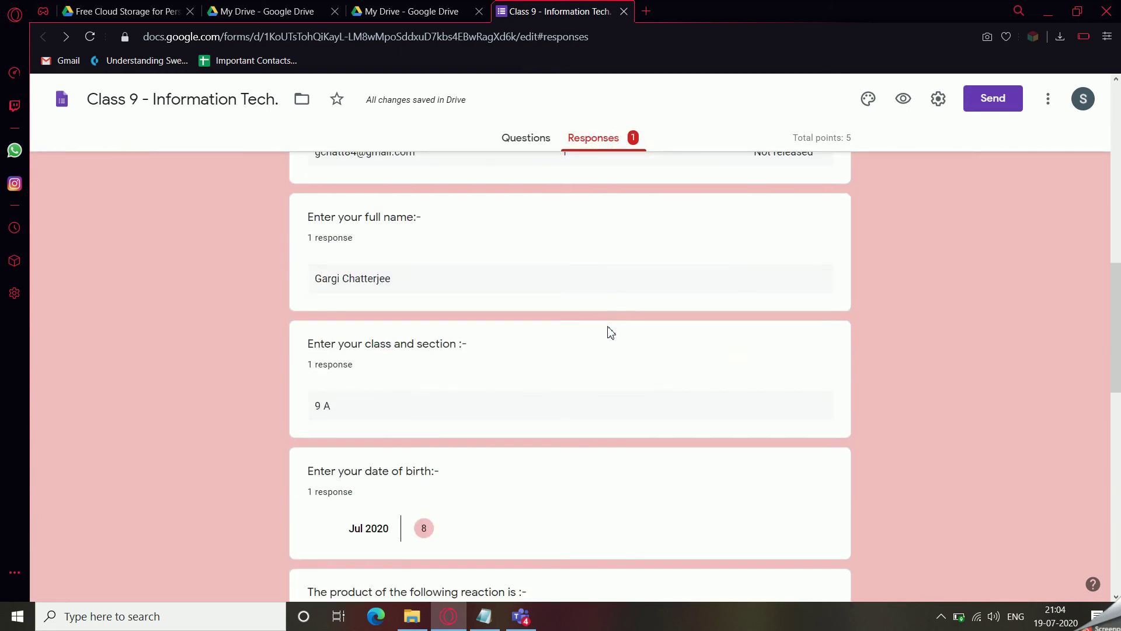
pyautogui.scroll(4, 608, 330)
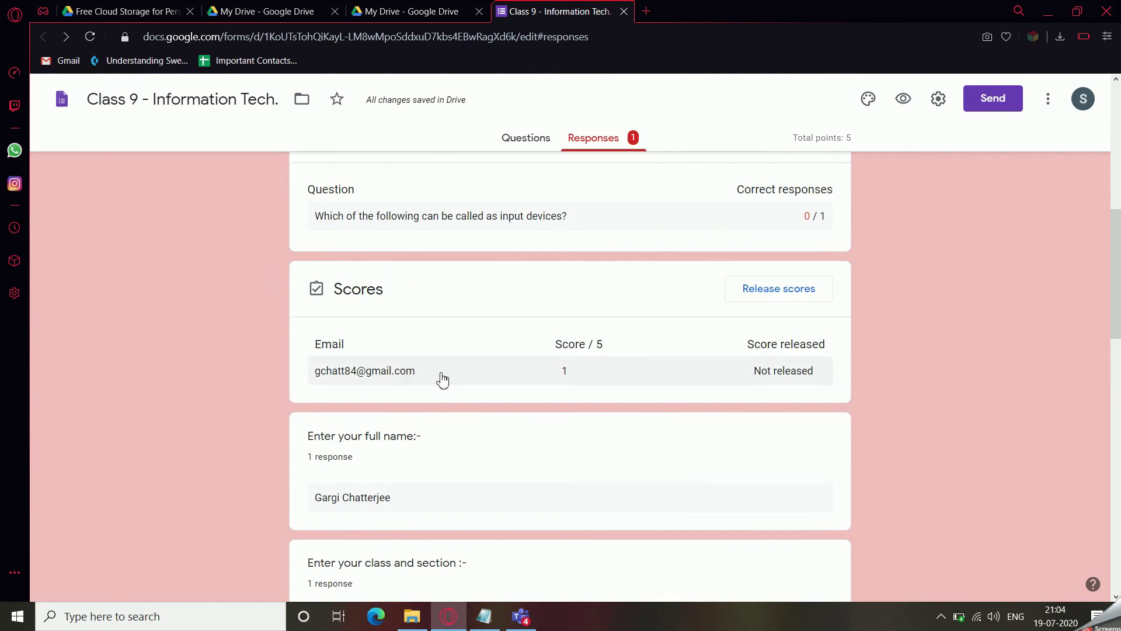
pyautogui.scroll(-4, 440, 377)
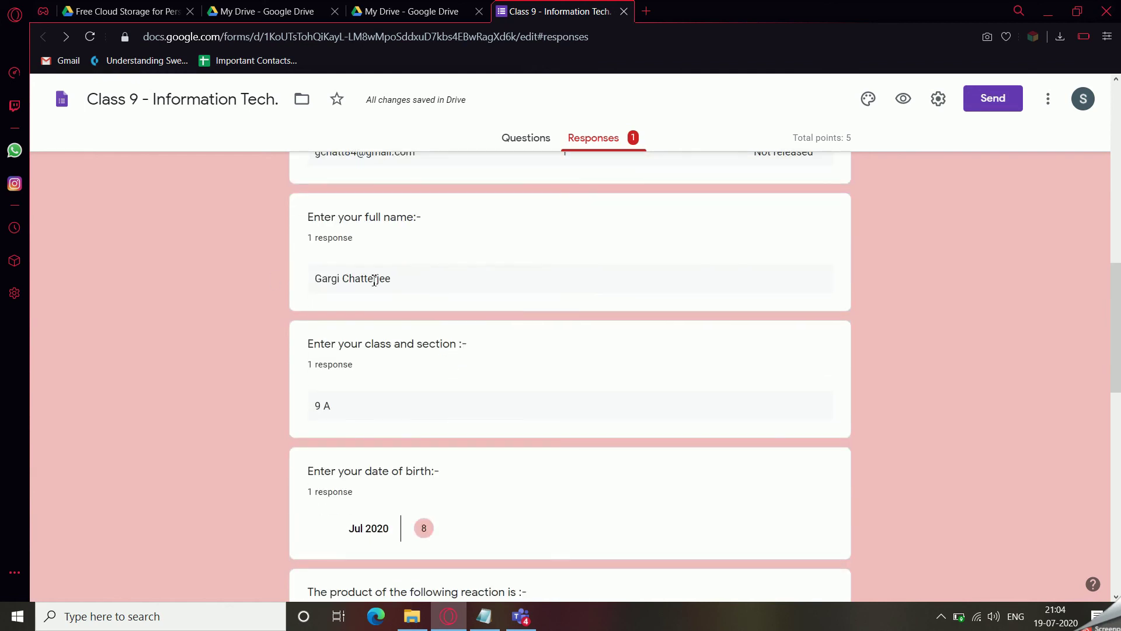
pyautogui.scroll(-4, 385, 278)
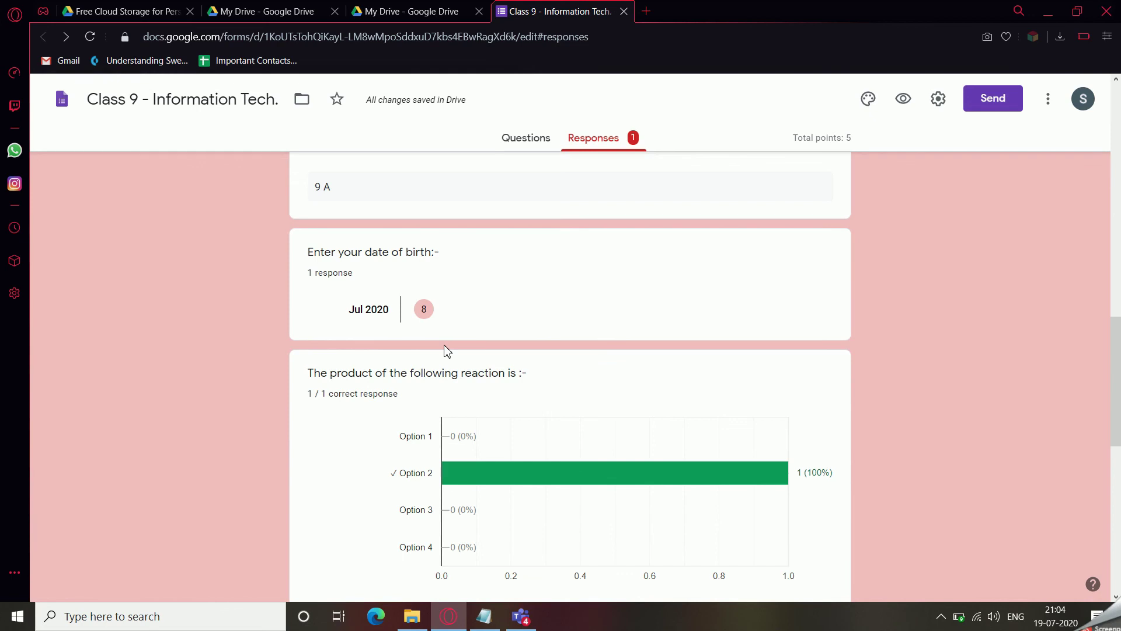
pyautogui.scroll(-4, 446, 349)
pyautogui.scroll(1, 449, 349)
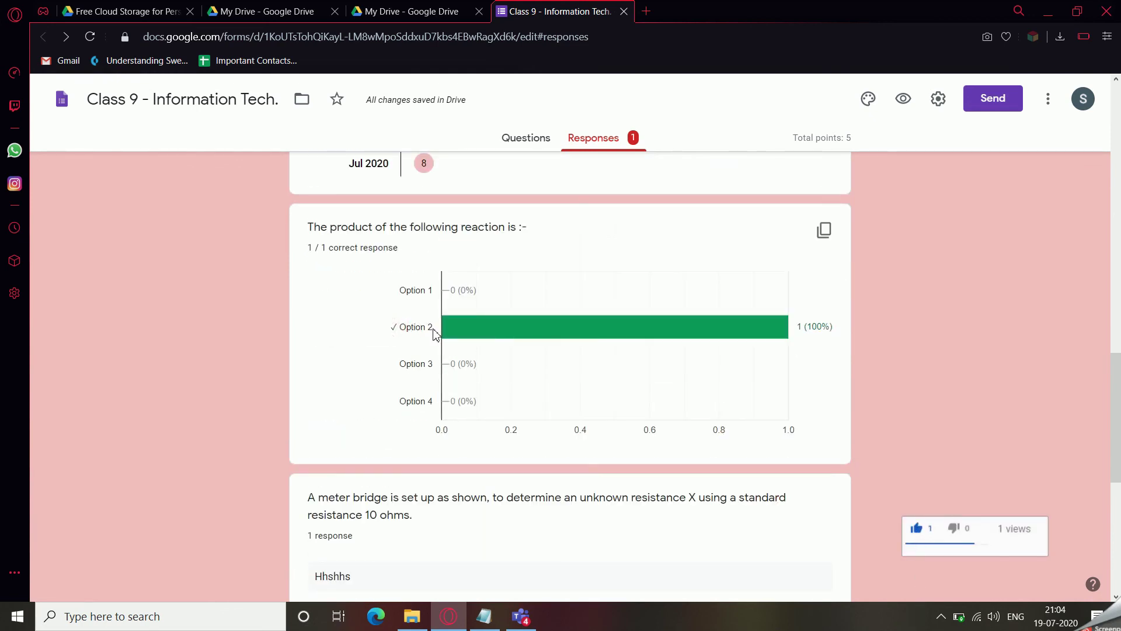
pyautogui.scroll(-3, 578, 375)
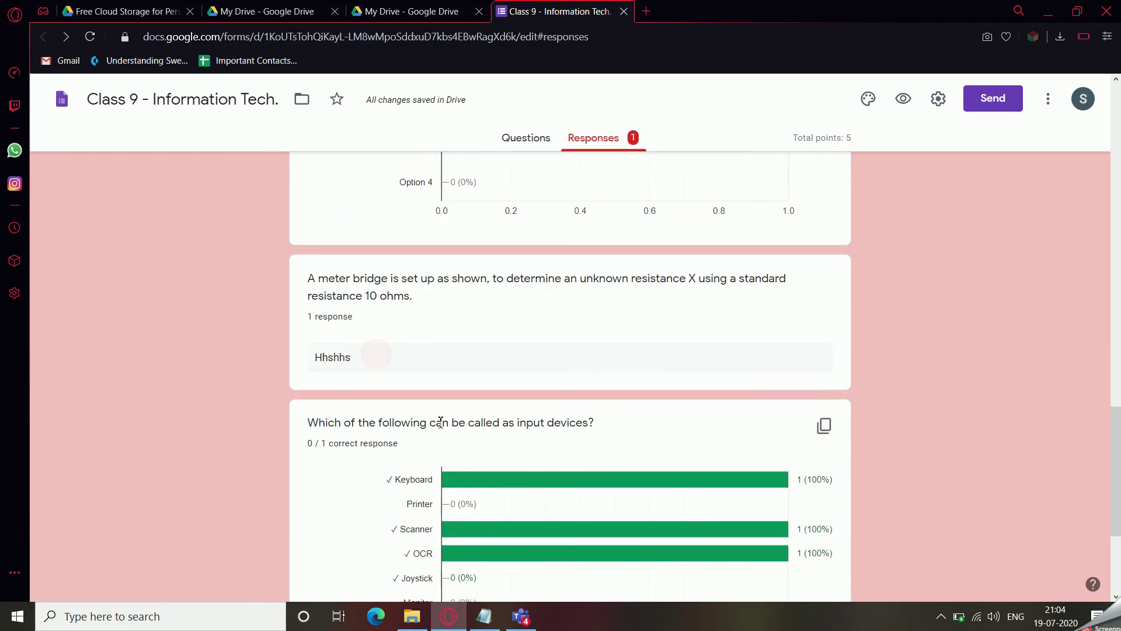
pyautogui.scroll(-3, 439, 422)
pyautogui.scroll(-1, 493, 430)
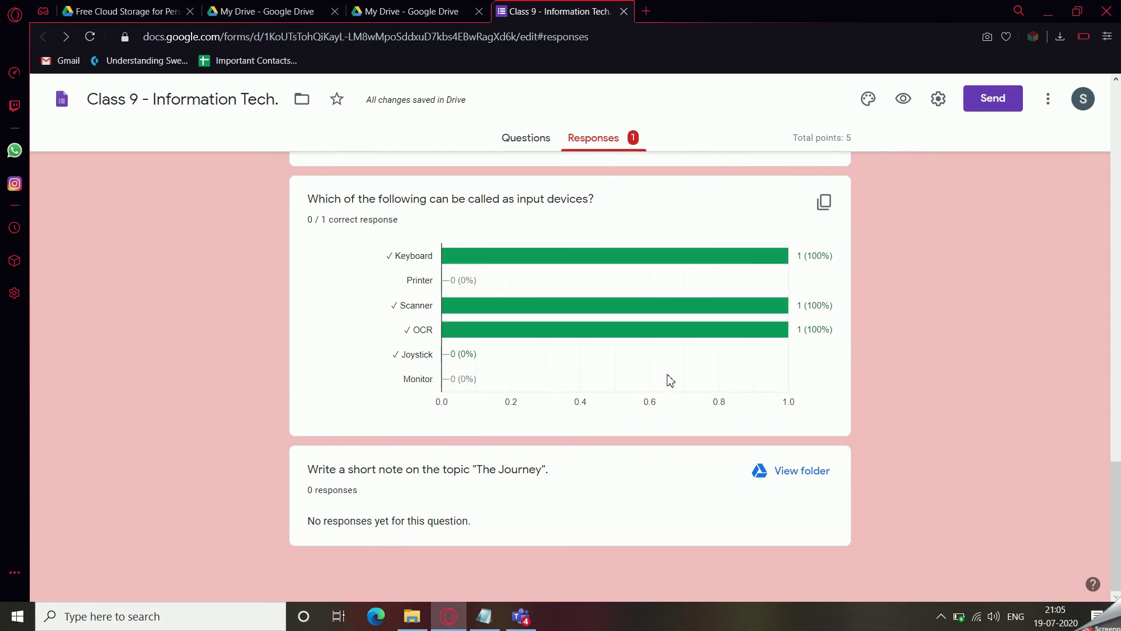
pyautogui.scroll(10, 670, 381)
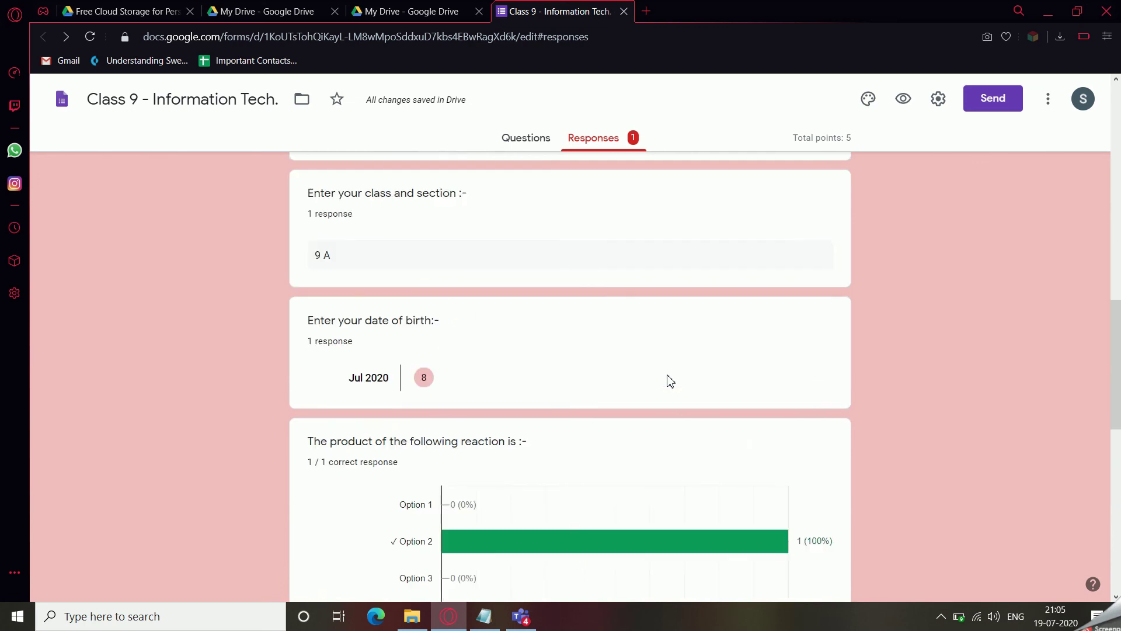
pyautogui.scroll(-5, 670, 380)
pyautogui.scroll(-1, 669, 381)
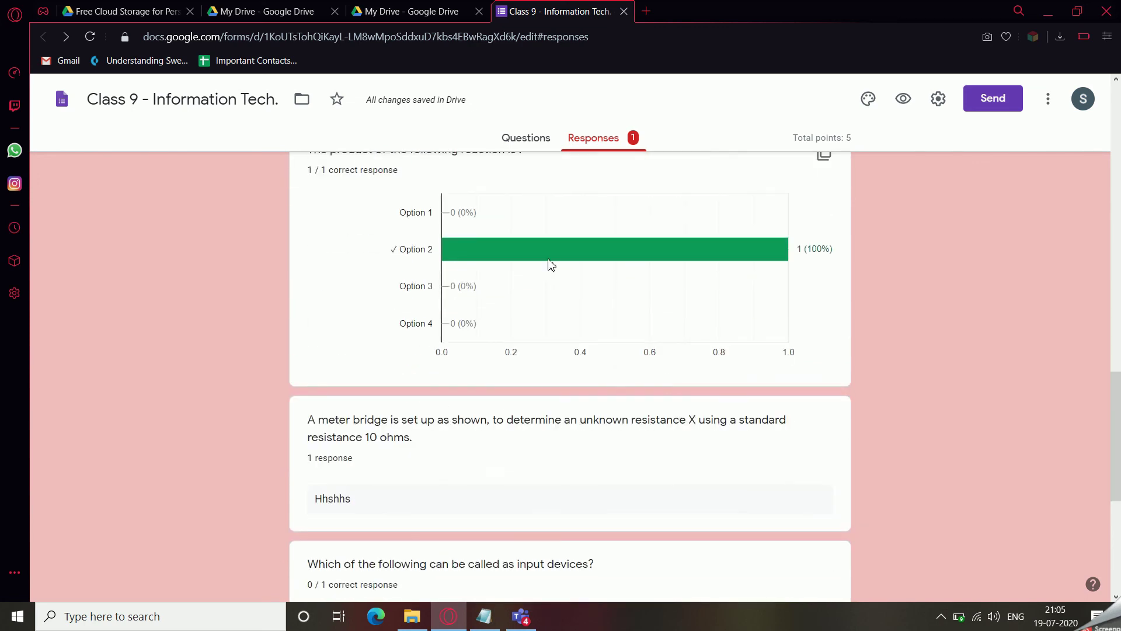
pyautogui.scroll(-5, 608, 338)
pyautogui.scroll(-1, 607, 338)
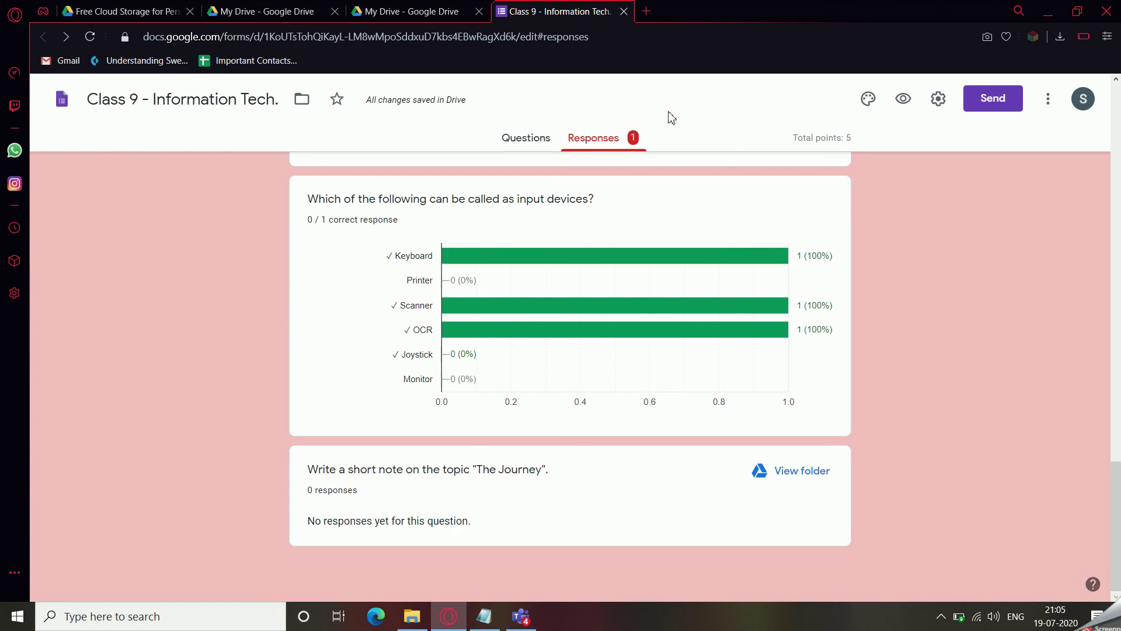
pyautogui.scroll(10, 591, 445)
pyautogui.scroll(7, 591, 445)
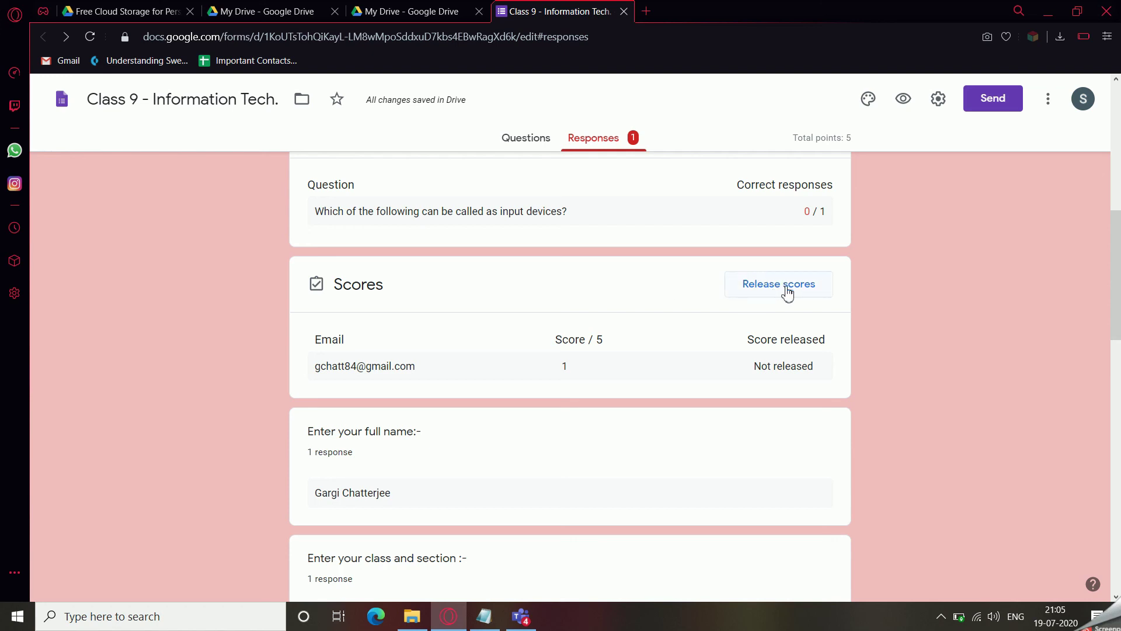
pyautogui.click(593, 292)
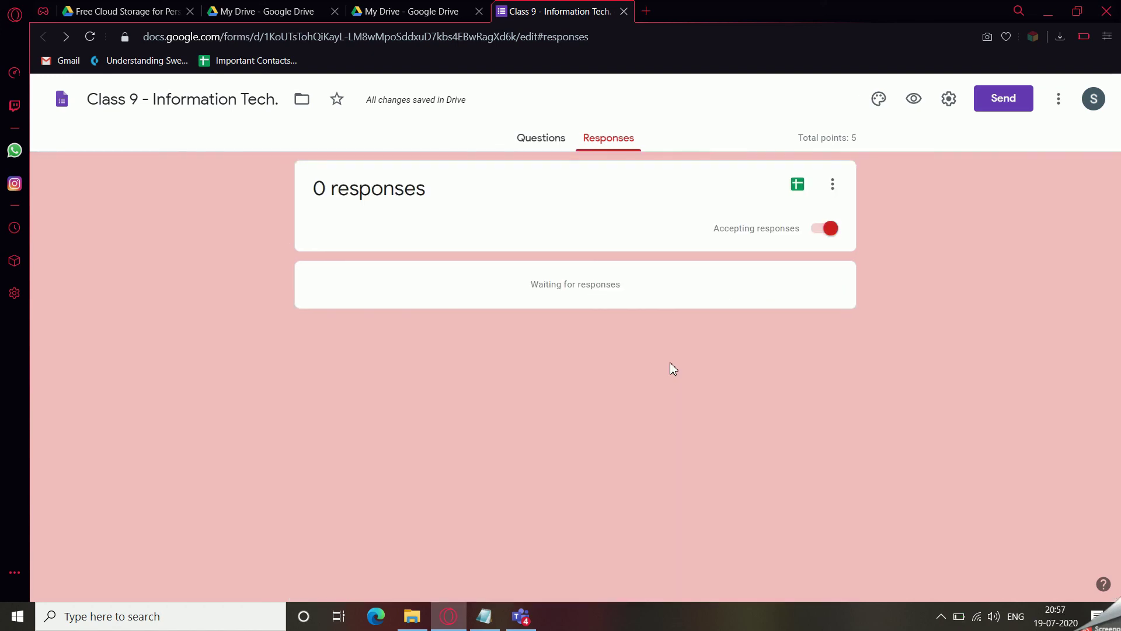